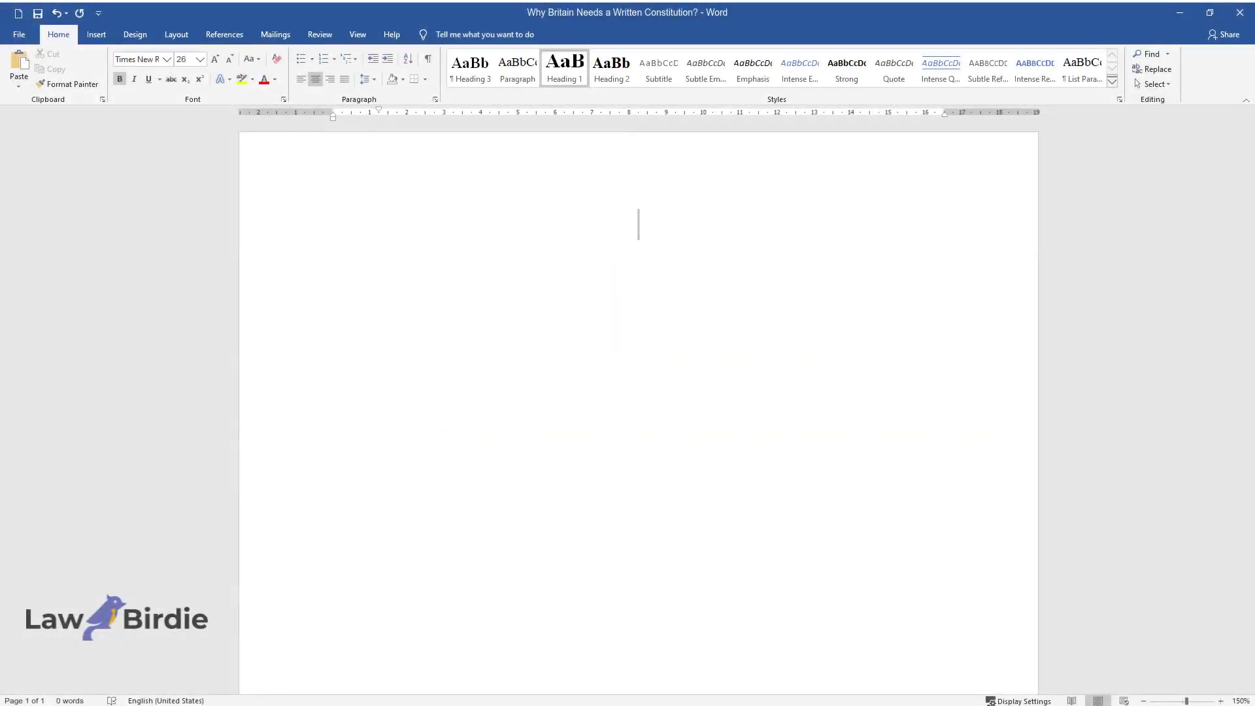
# Step: Enter the essay title "Why Britain Needs a Written Constitution?" as the heading
pyautogui.write('Why Britain Ne')
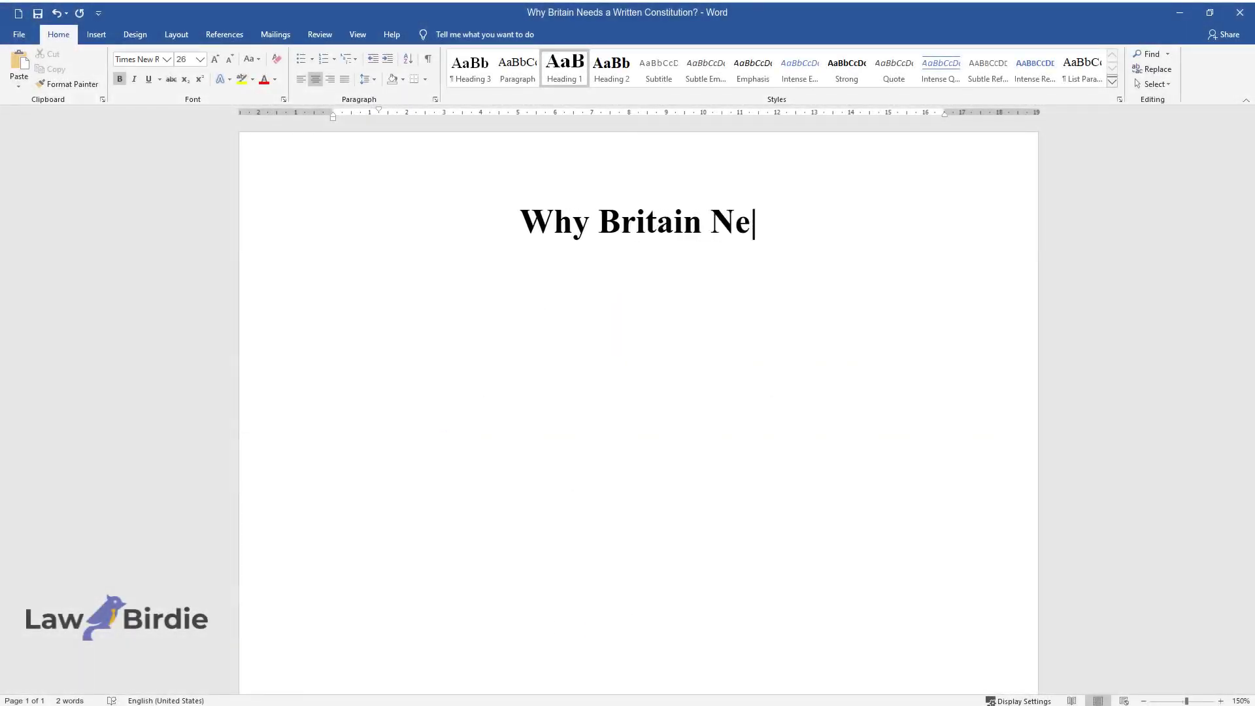
pyautogui.write('eds a Written Constitution?')
pyautogui.press('Return')
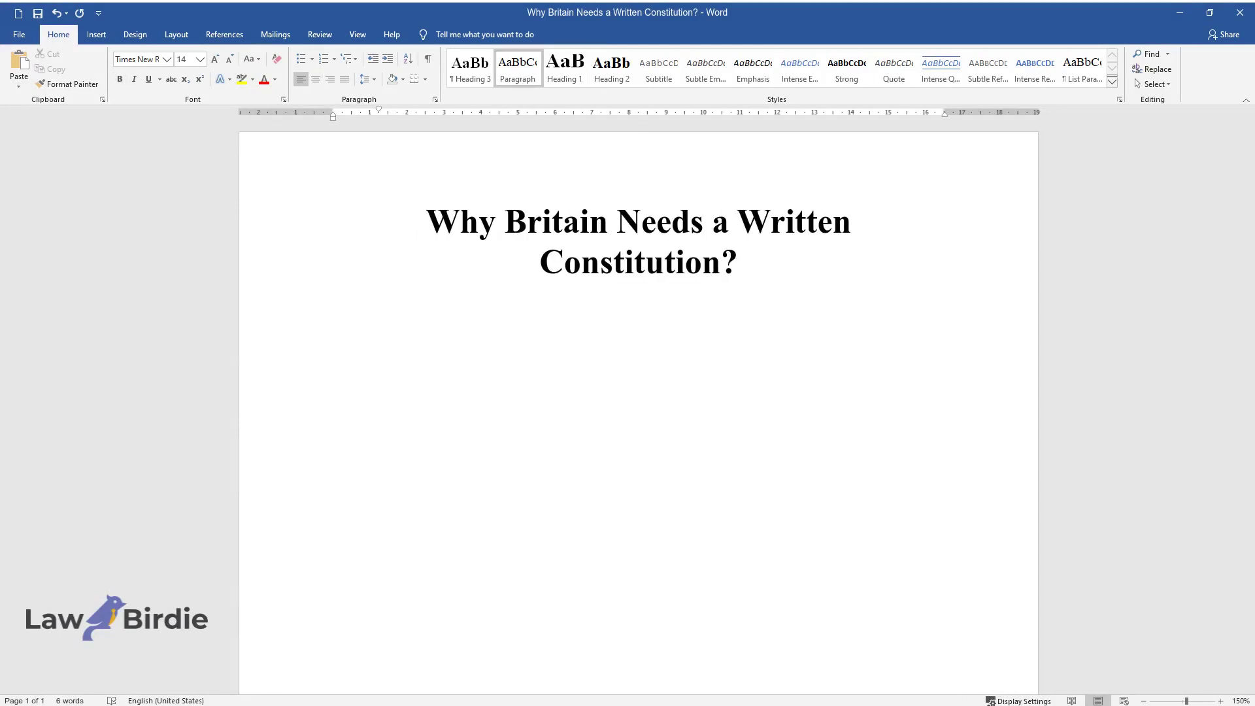
# Step: Open the first paragraph with "The United Kingdom is considered a constitutional monarchy, although the constitution is not codified."
pyautogui.write('The United Kingdom')
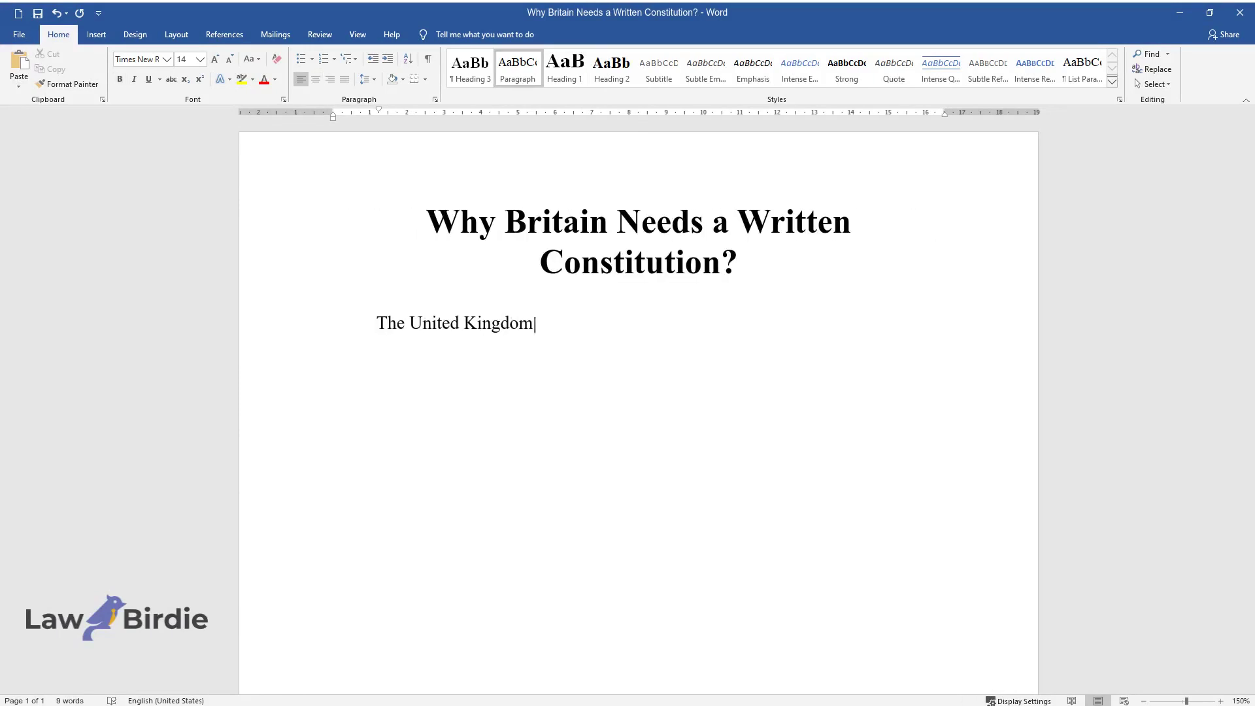
pyautogui.write(' is considered a constitutional mo')
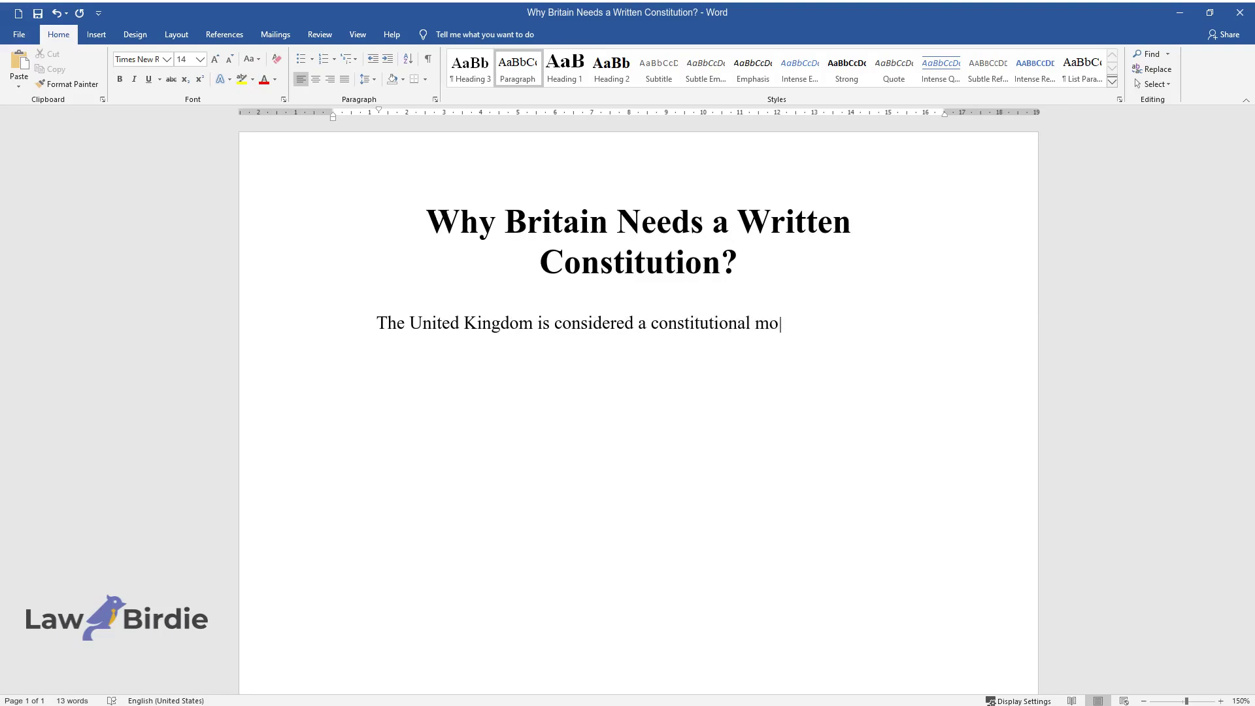
pyautogui.write('narchy, although the constitution ')
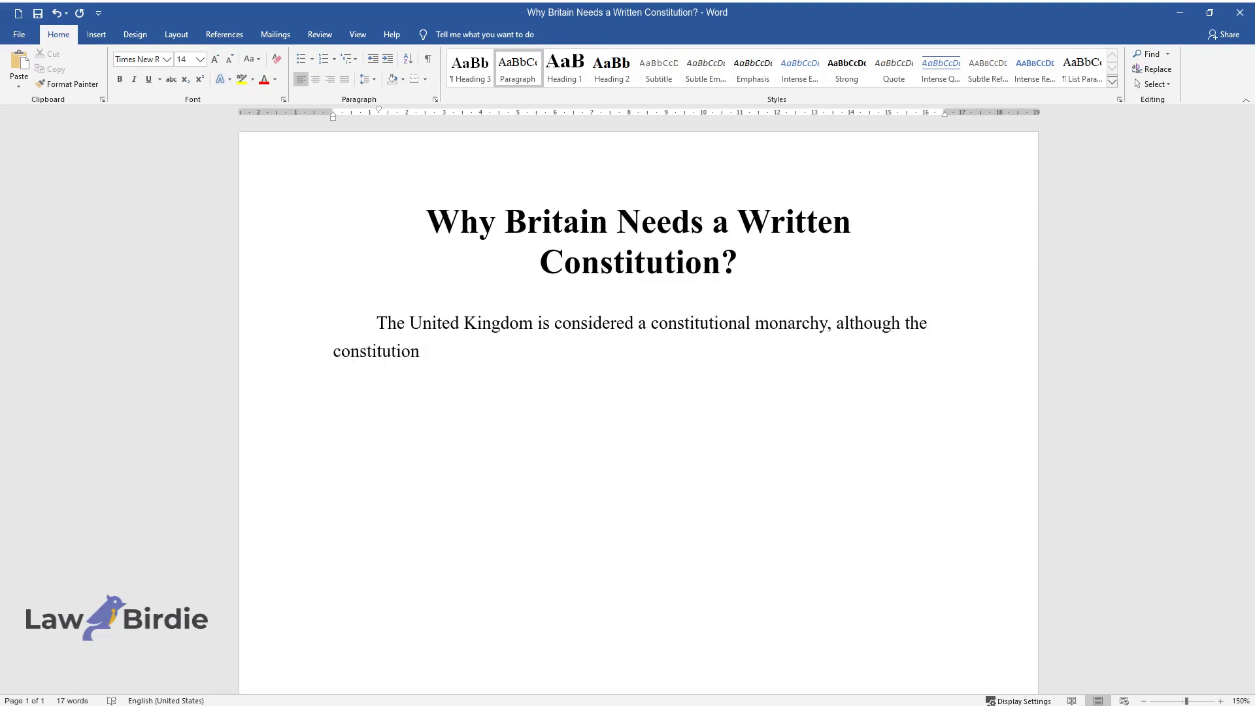
pyautogui.write('is not codified. It consists of law')
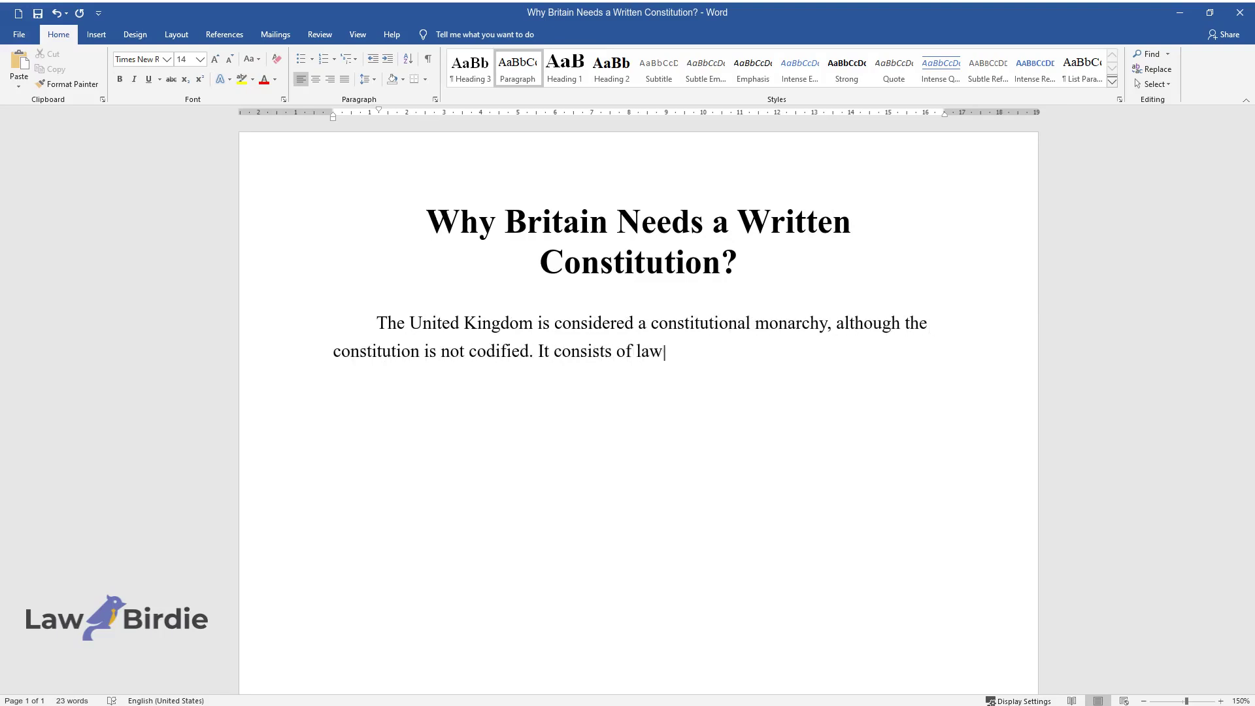
# Step: Write that the constitution consists of laws, precedents, and legislative customs, which are used to form state organs and regulate their cooperation and communication with citizens
pyautogui.write('s, precedents, and legislative cust')
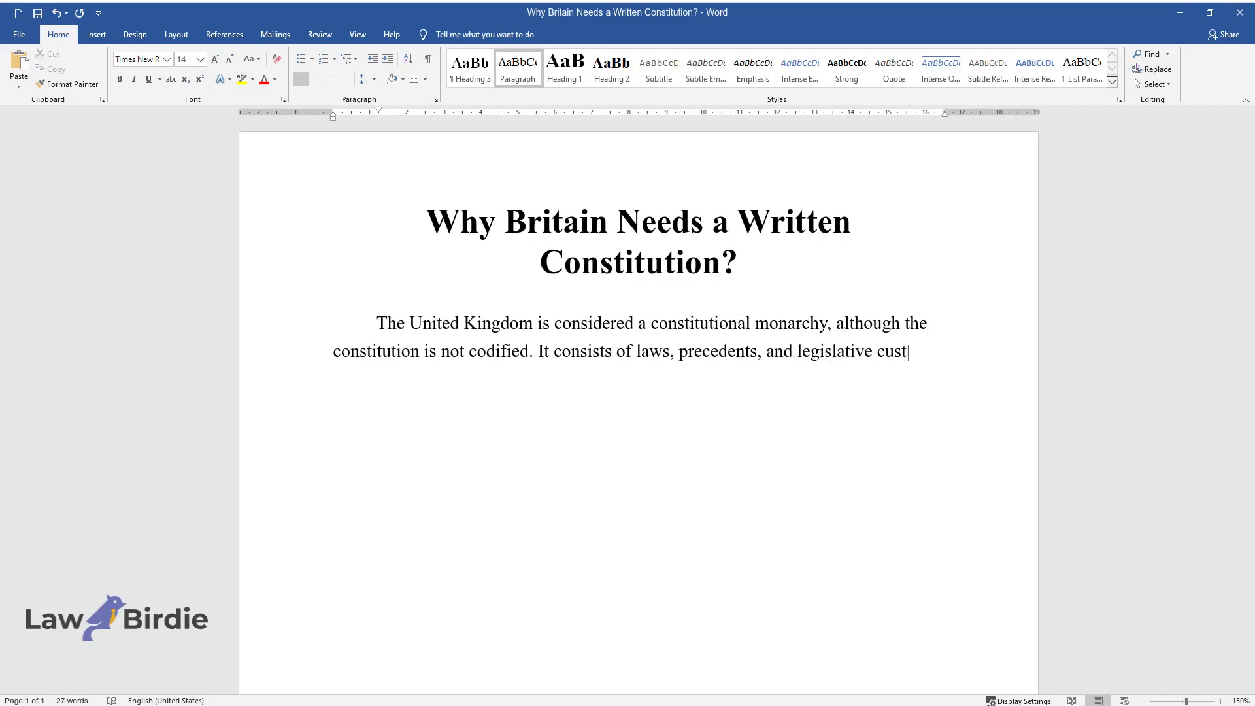
pyautogui.write('oms, which are used to form state')
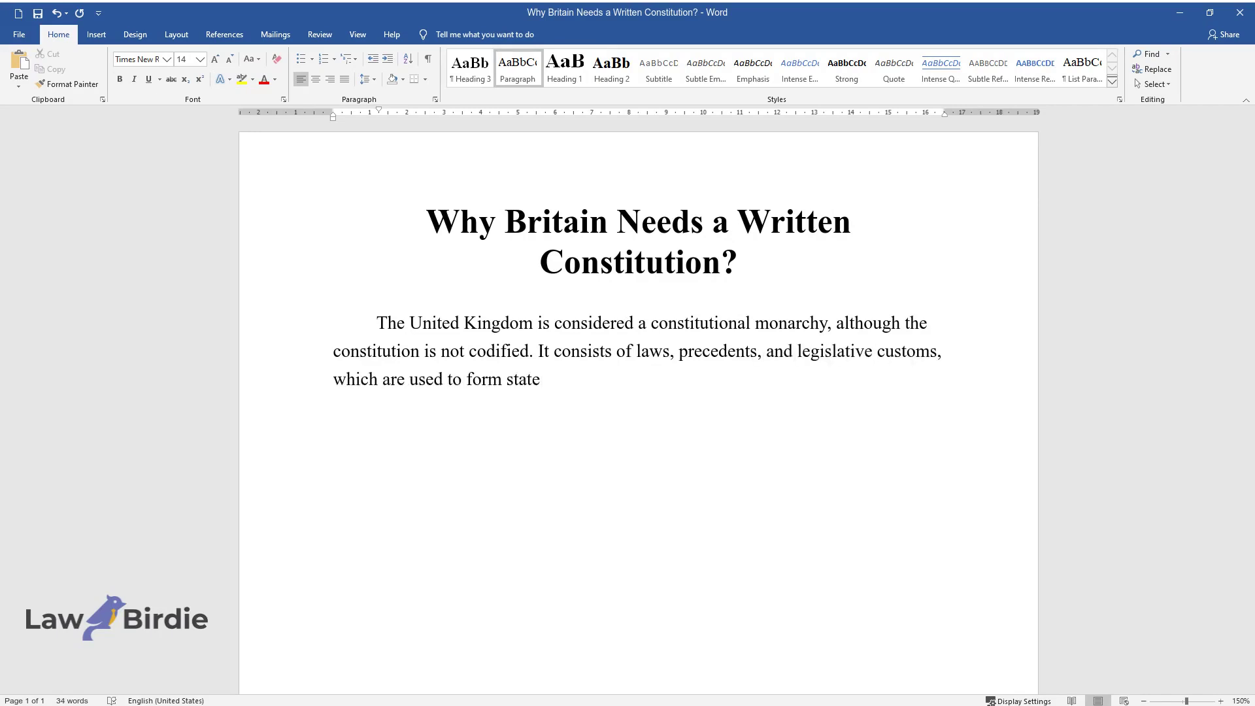
pyautogui.write(' organs and regulate their cooperat')
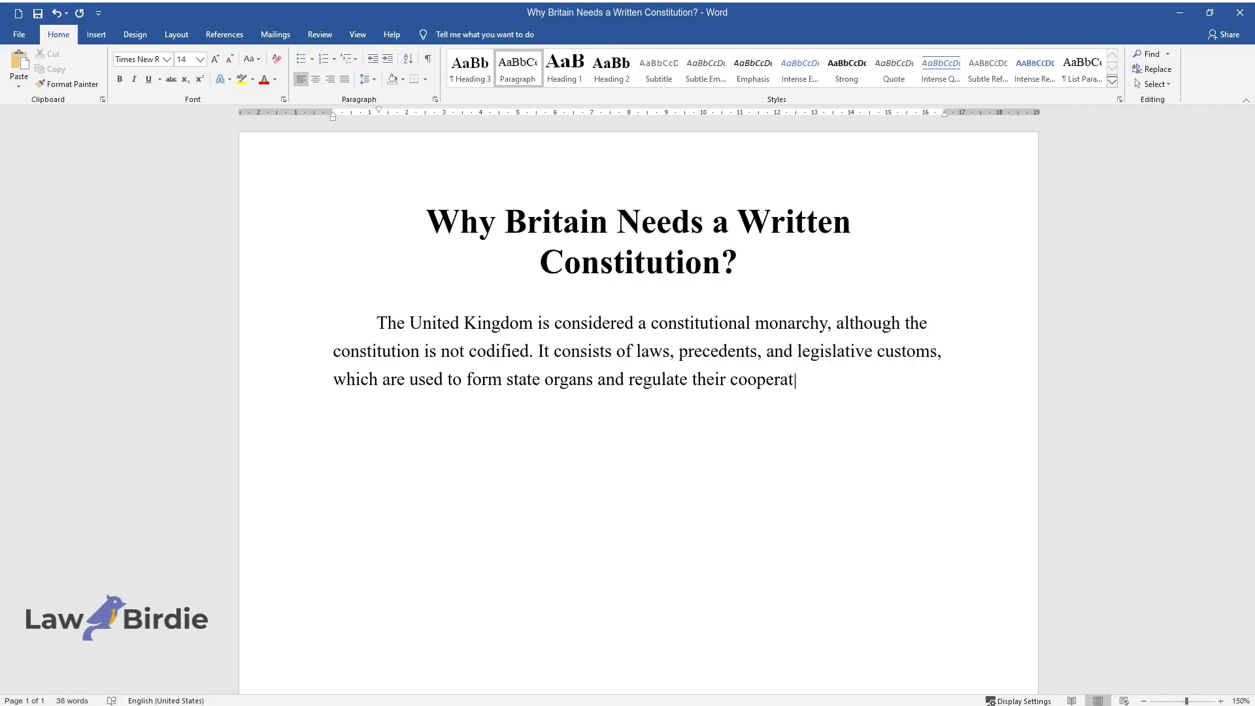
pyautogui.write('ion and communication with citizens')
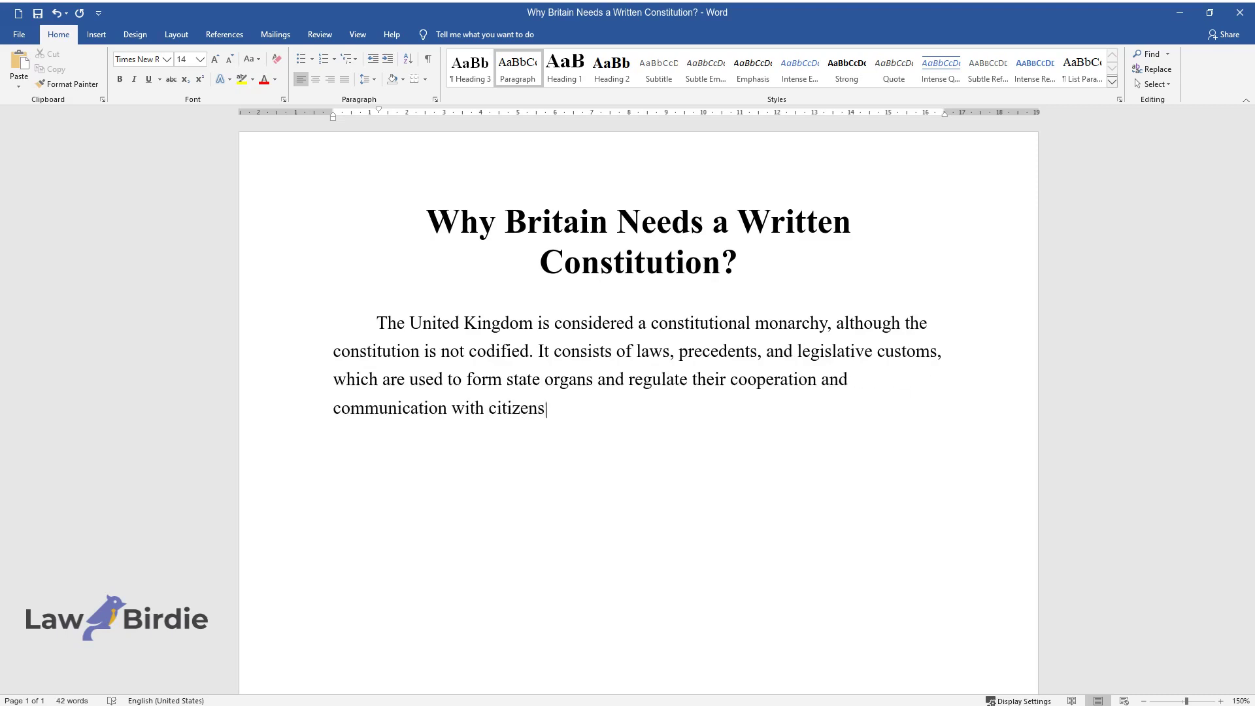
# Step: Add the sentence "There is an opinion that Britain does not need a document that would serve as the basic law for the nation."
pyautogui.write('. There is an opinion that Britain')
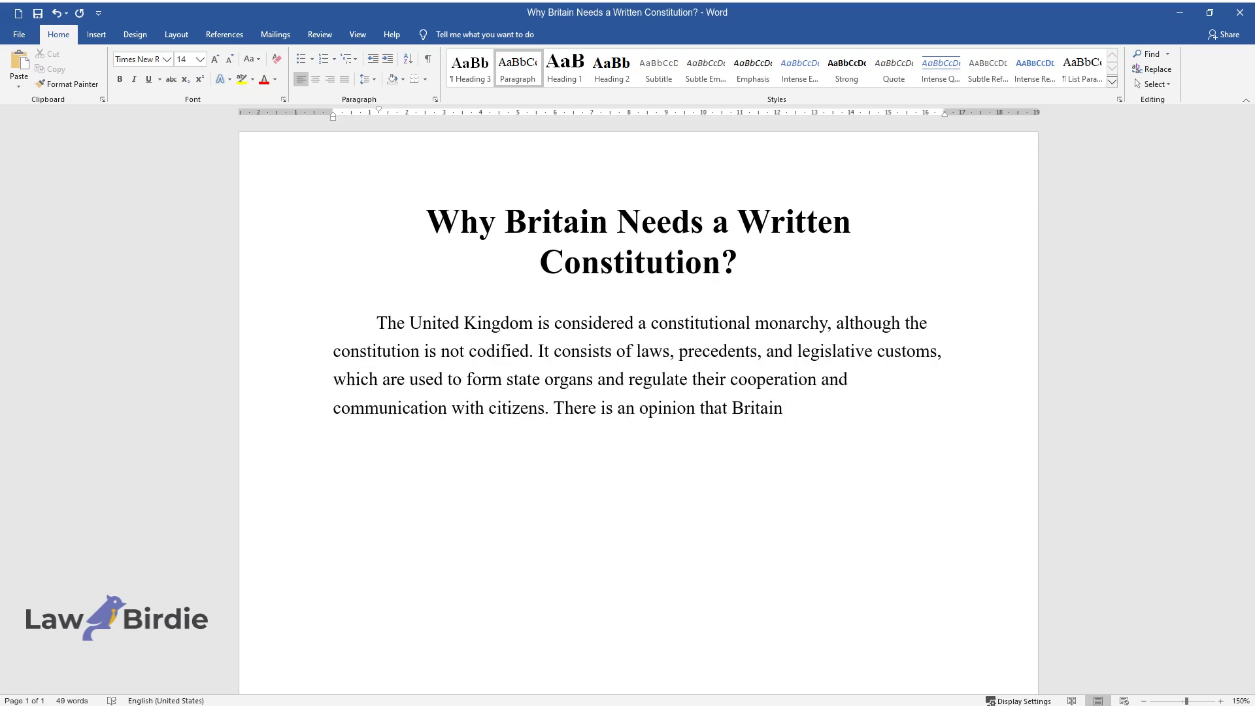
pyautogui.write(' does not need a document that woul')
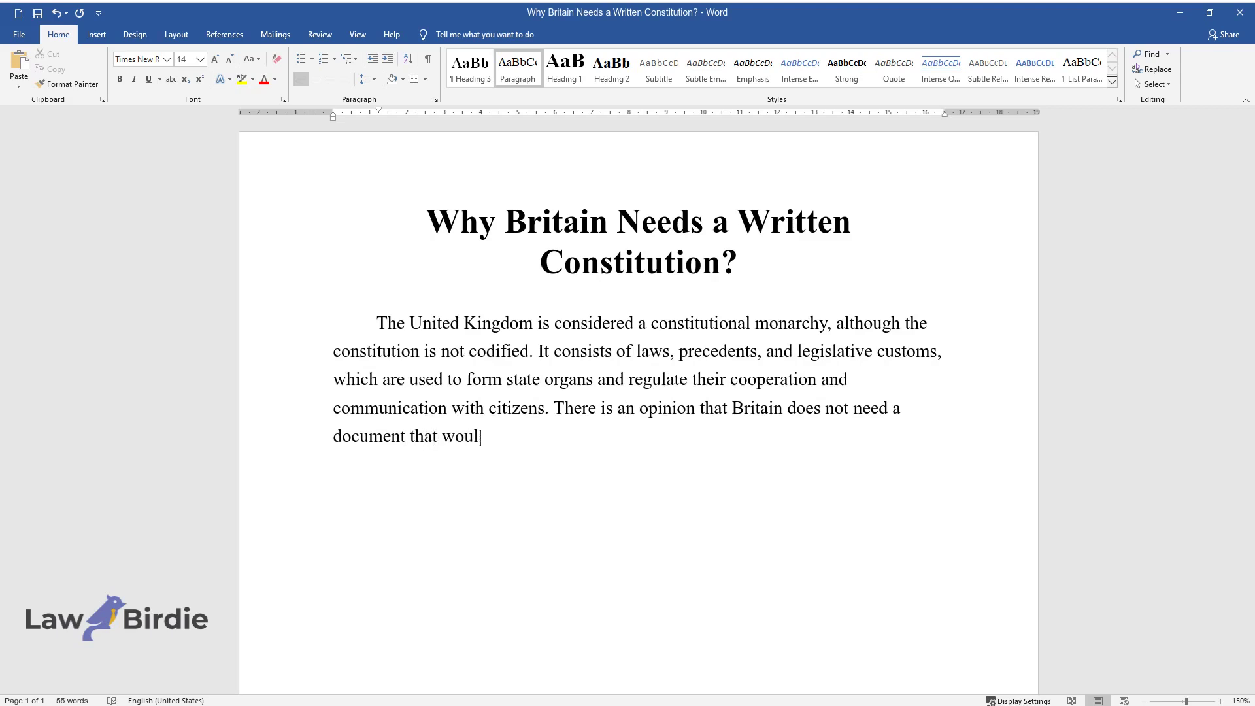
pyautogui.write('d serve as the basic law for the na')
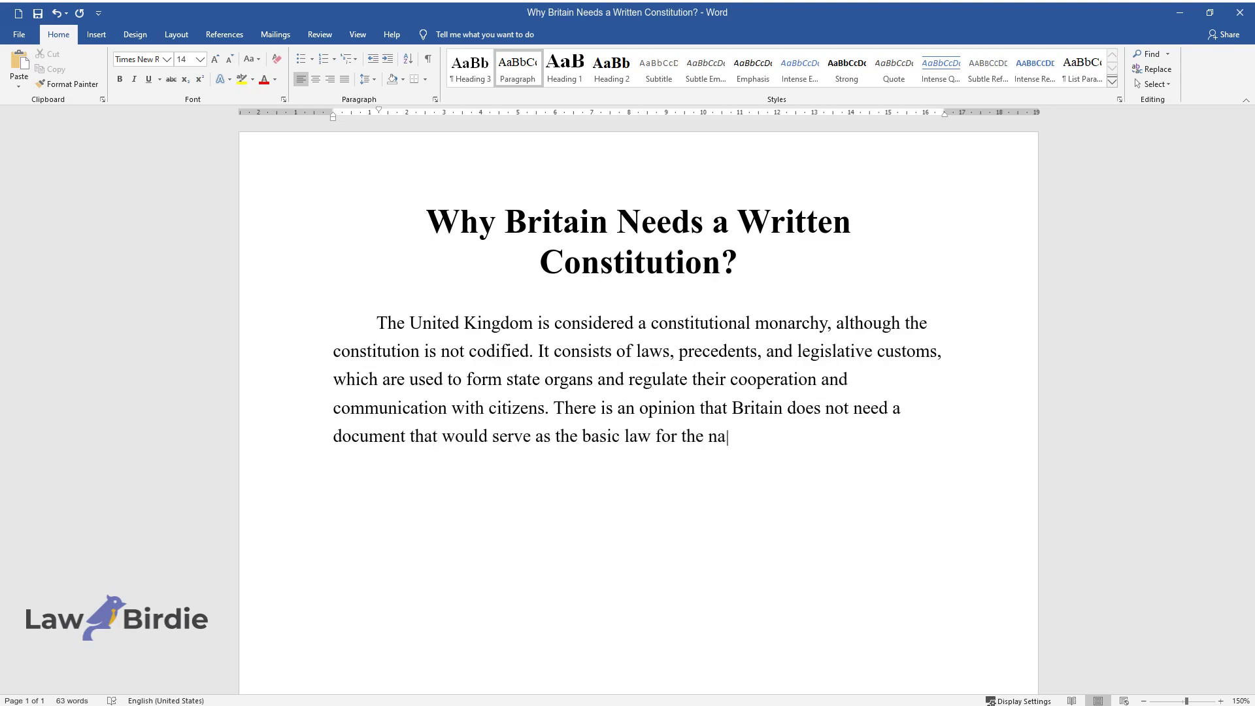
# Step: Add that opponents claim the existing constitutional system is unsuitable for a modern country, so the UK needs a written constitution, which most European countries have
pyautogui.write('tion. However, there are opponents to this viewpoint, who claim that the exi')
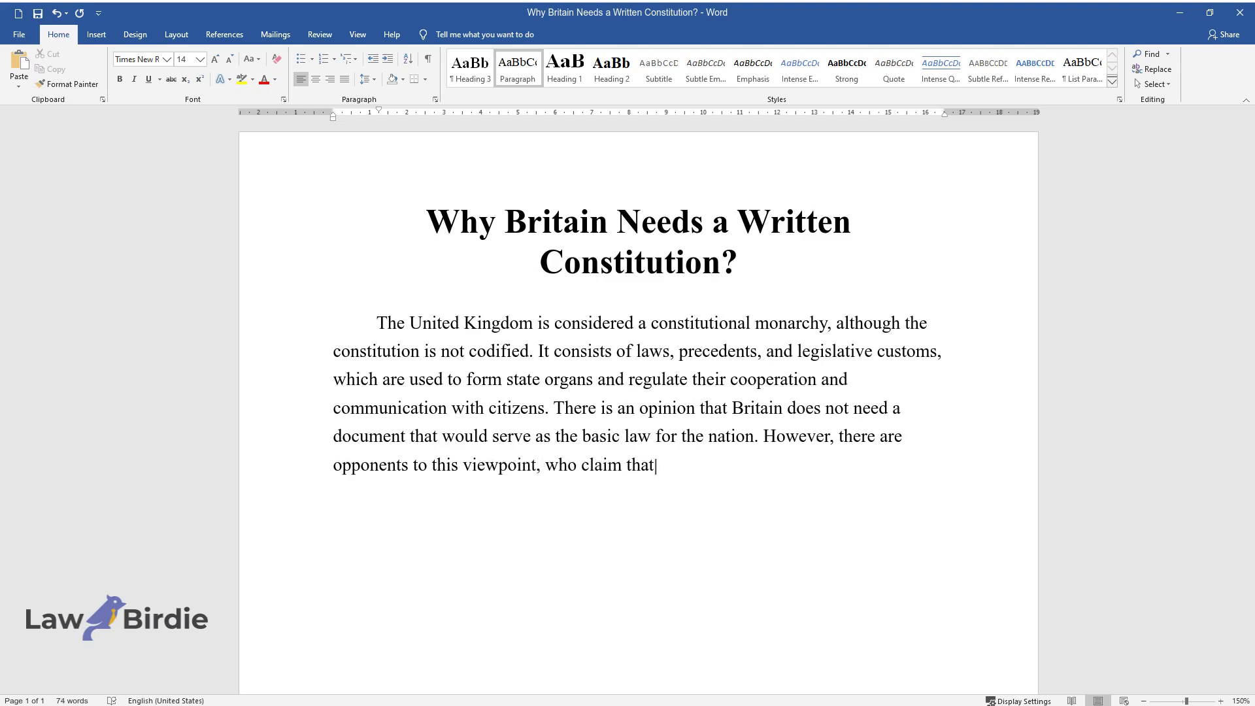
pyautogui.write('sting constitutional system')
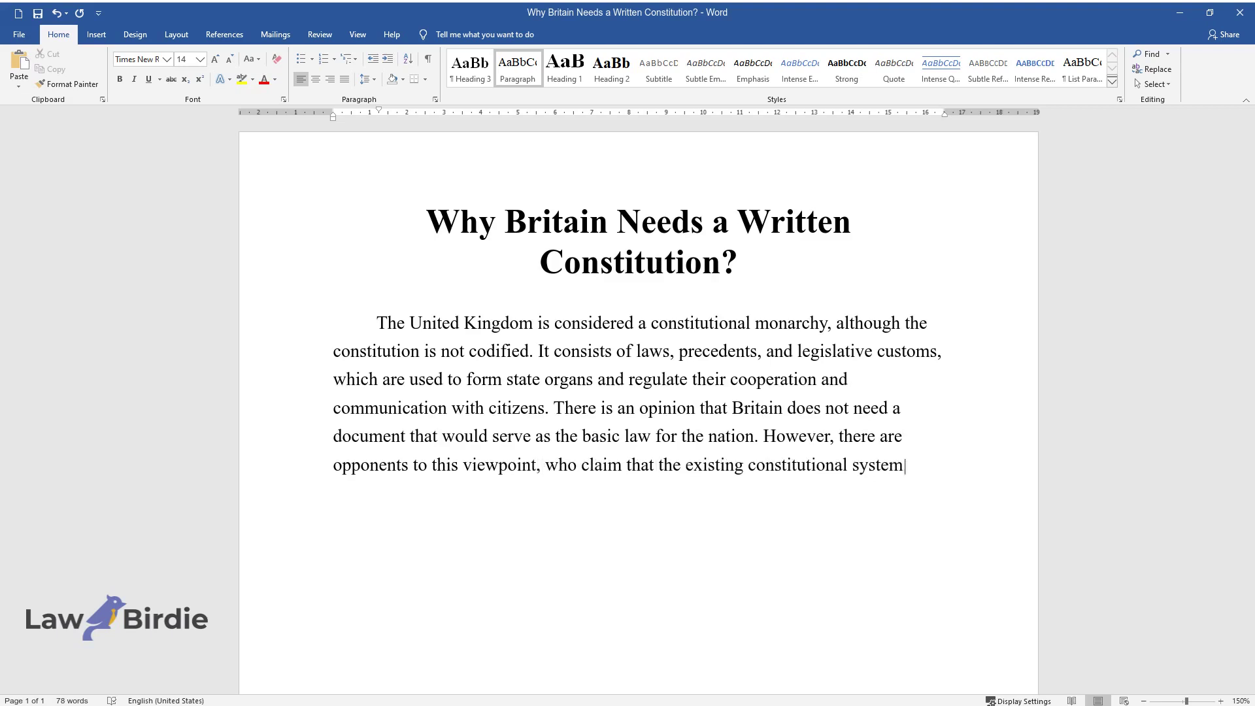
pyautogui.write(' is unsuitable for a modern countr')
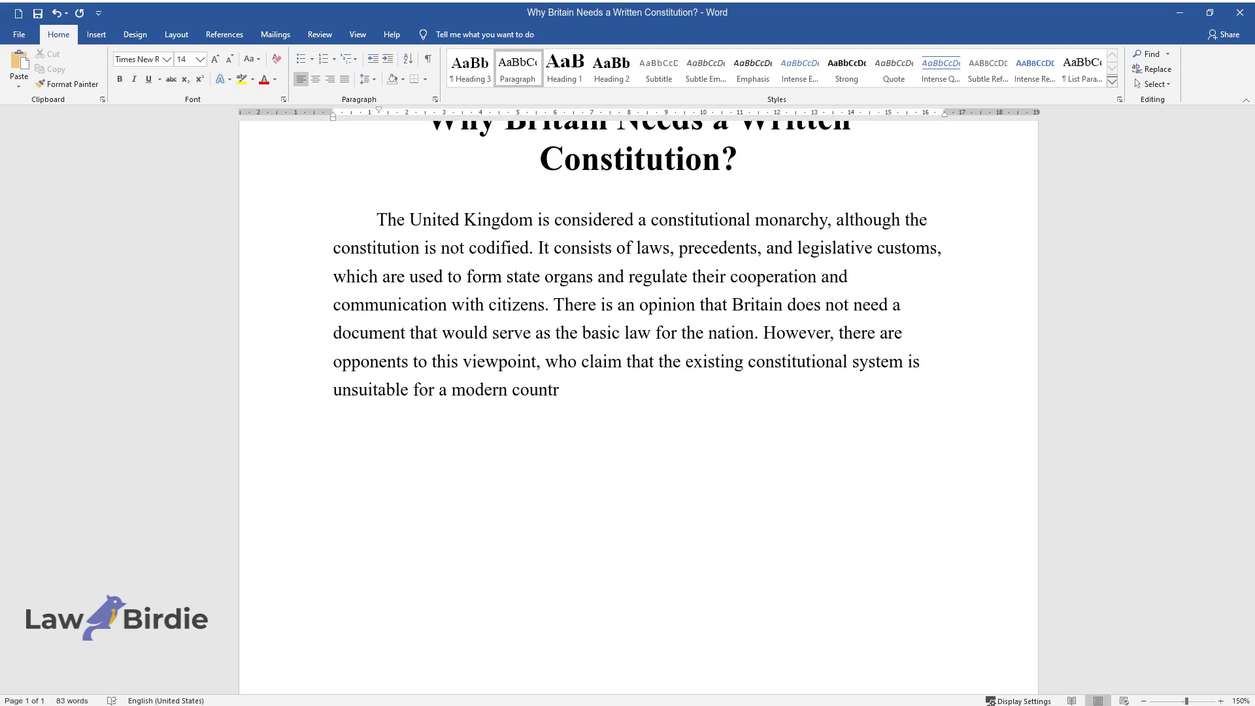
pyautogui.write('y, and that is why the UK needs a w')
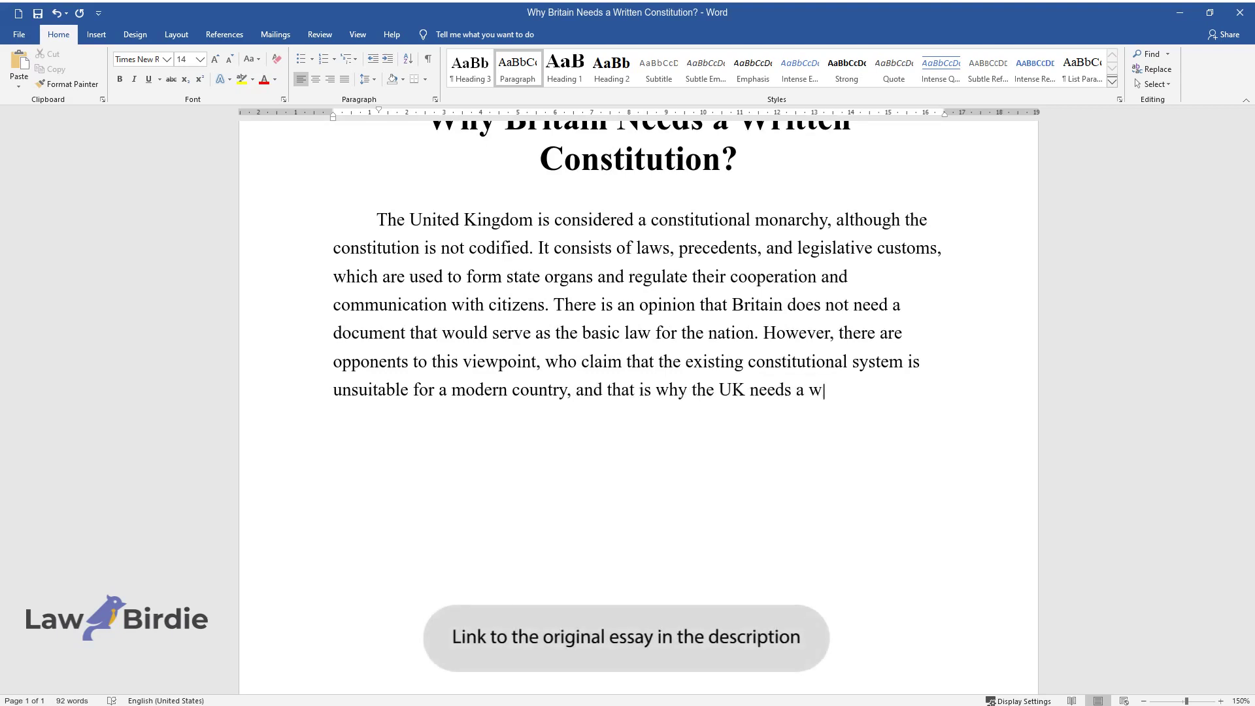
pyautogui.write('ritten constitution, which most Eu')
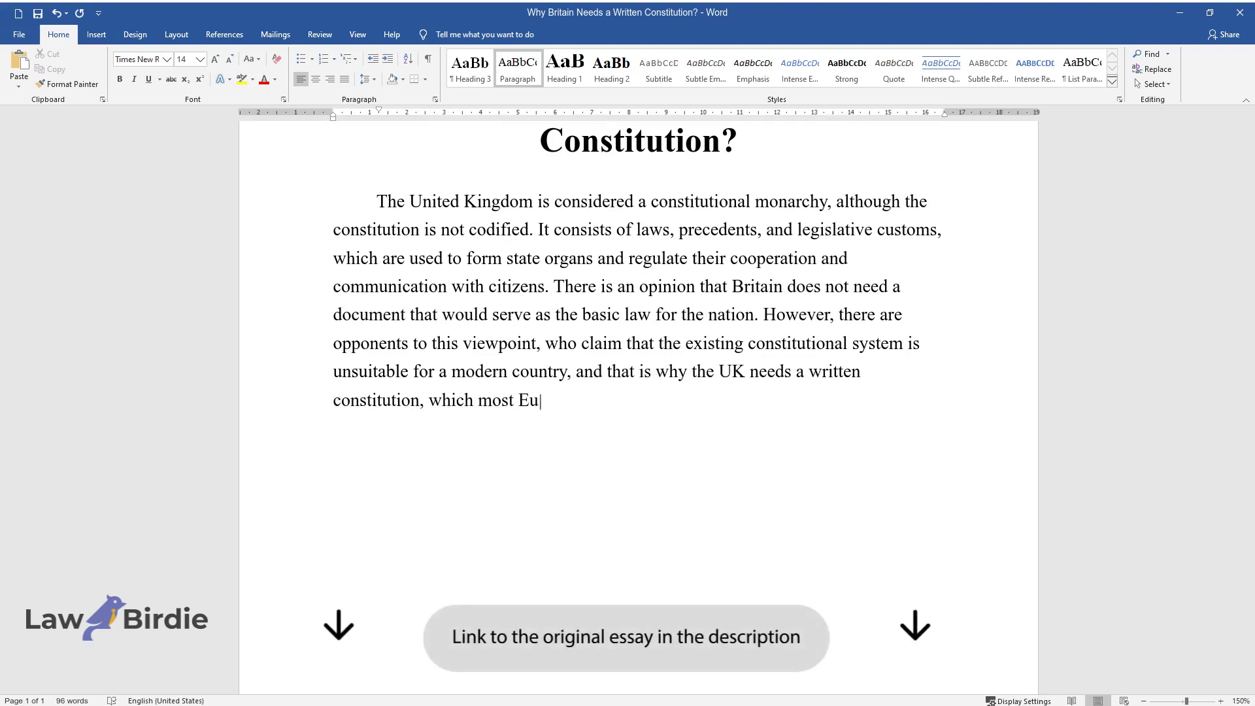
pyautogui.write('ropean countries have. The argument')
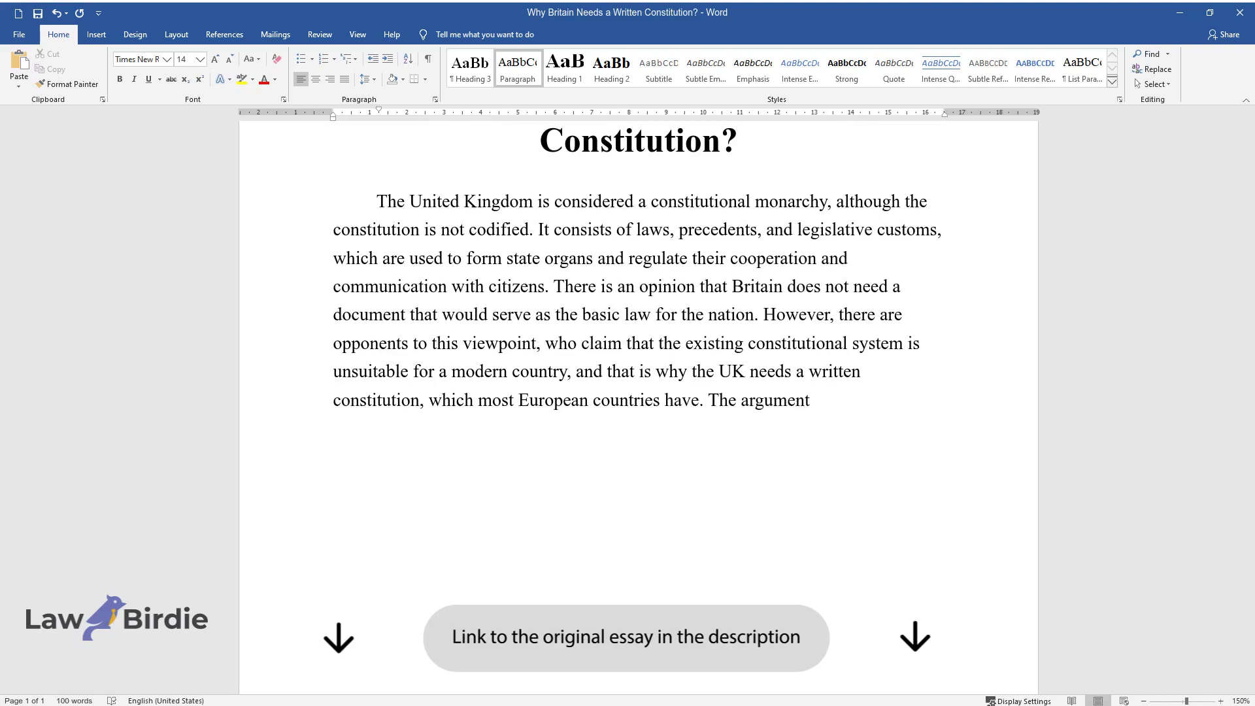
# Step: End the introduction with "The arguments provided by constitution supporters are more convincing than the opposite ones."
pyautogui.write('s provided by constitution support')
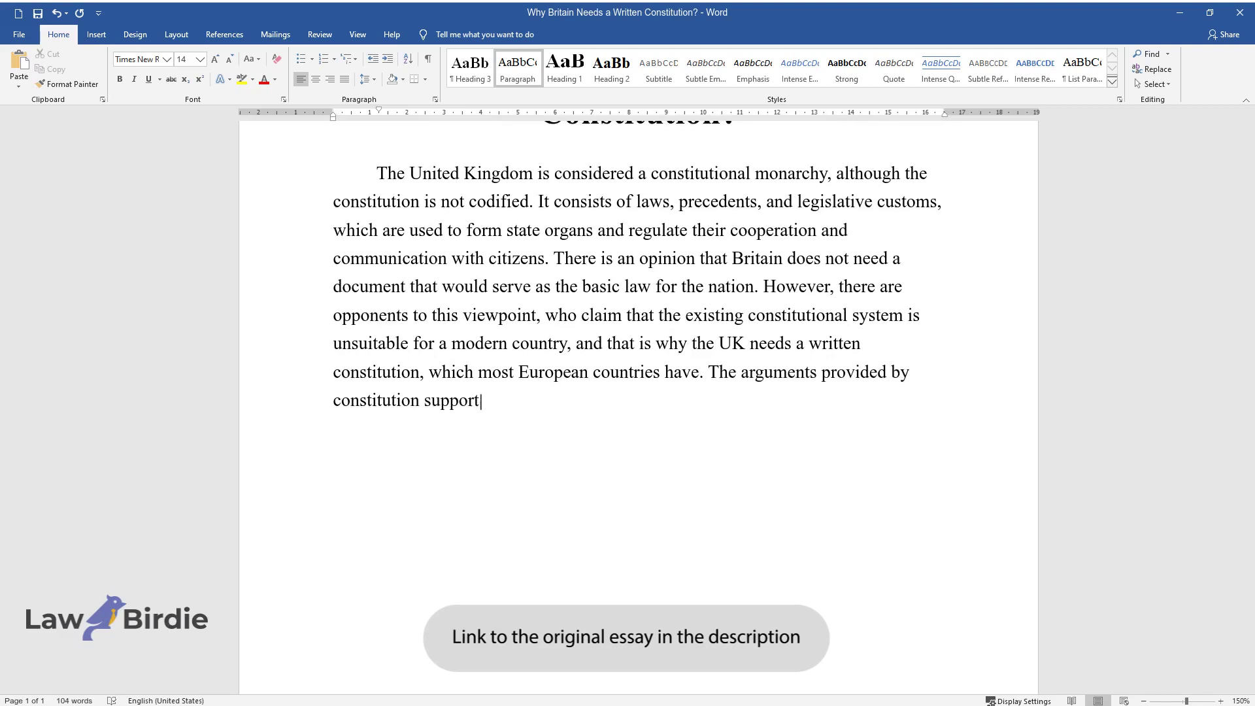
pyautogui.write('ers are more convincing than the opposite ones.')
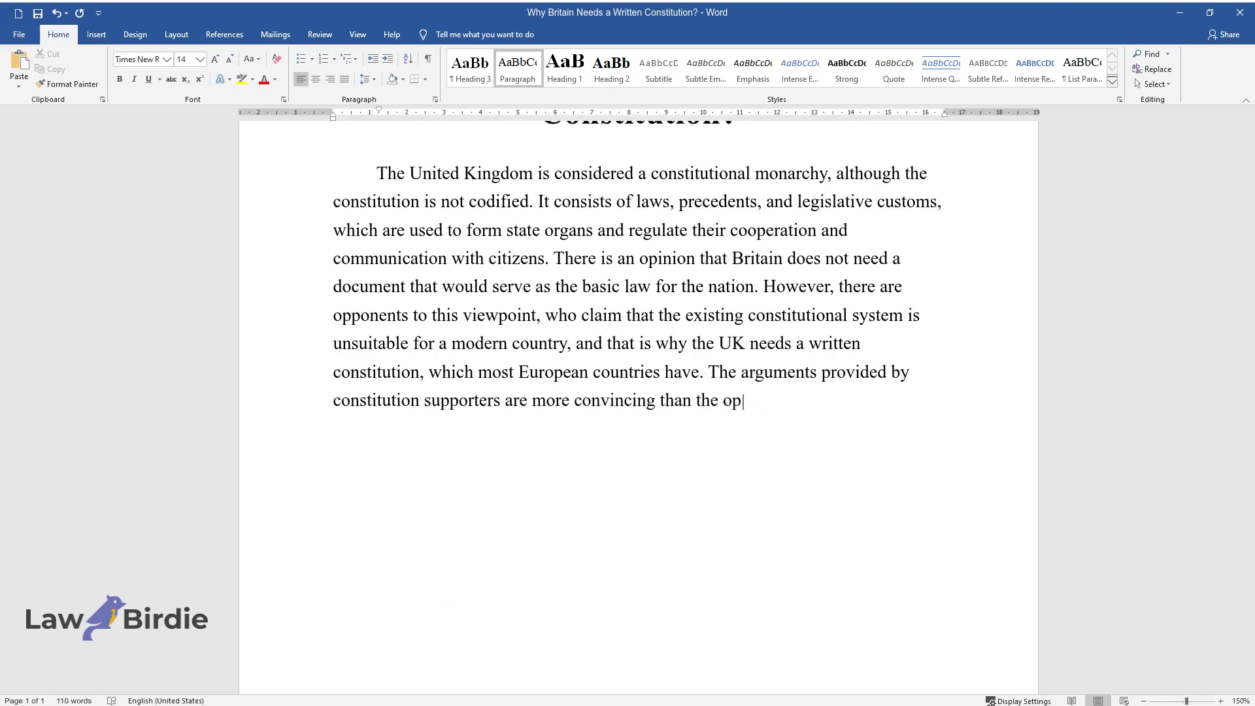
pyautogui.press('Return')
# Step: Start the second paragraph with "Before discussing arguments, it is necessary to consider why a nation needs a constitution."
pyautogui.write('Befor')
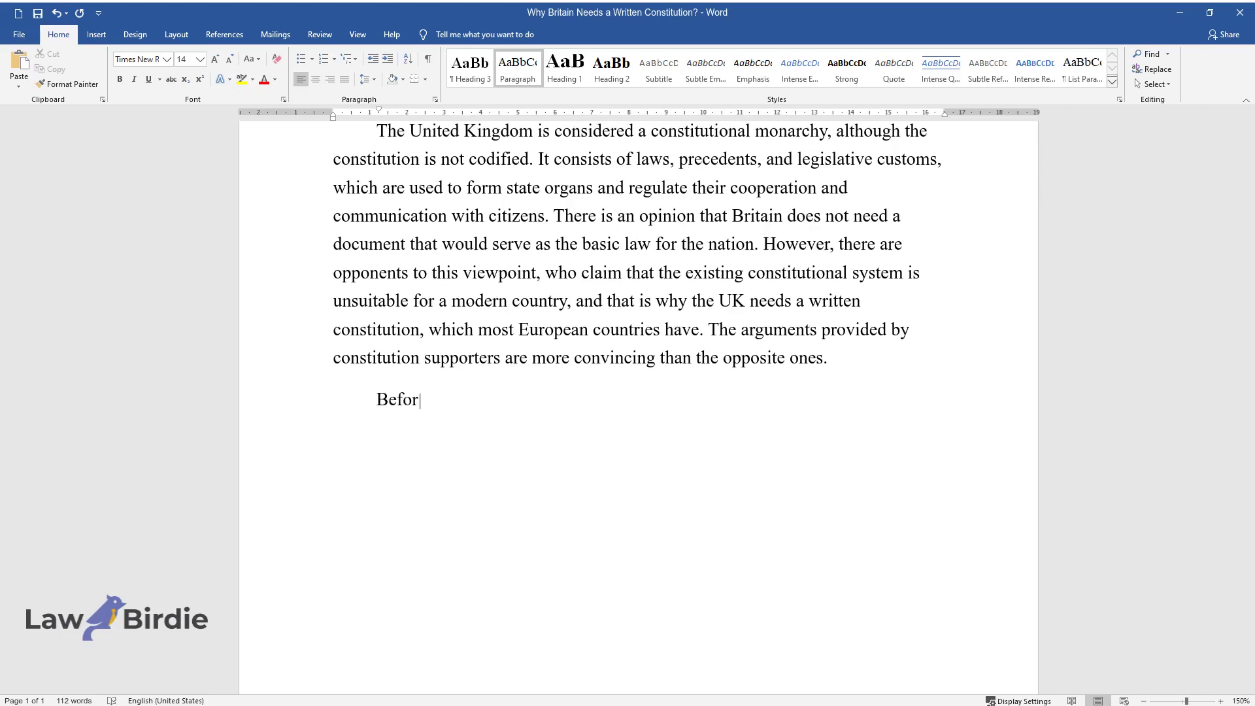
pyautogui.write('e discussing arguments, it is nec')
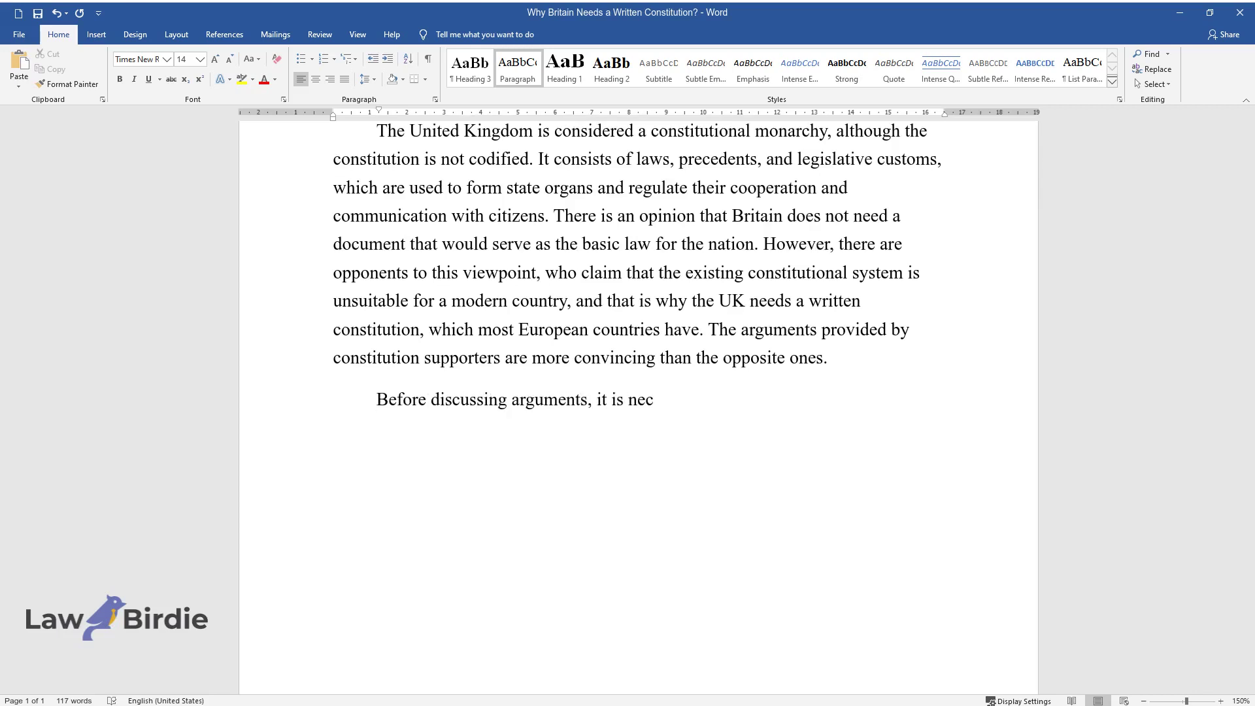
pyautogui.write('essary to consider why a nation ')
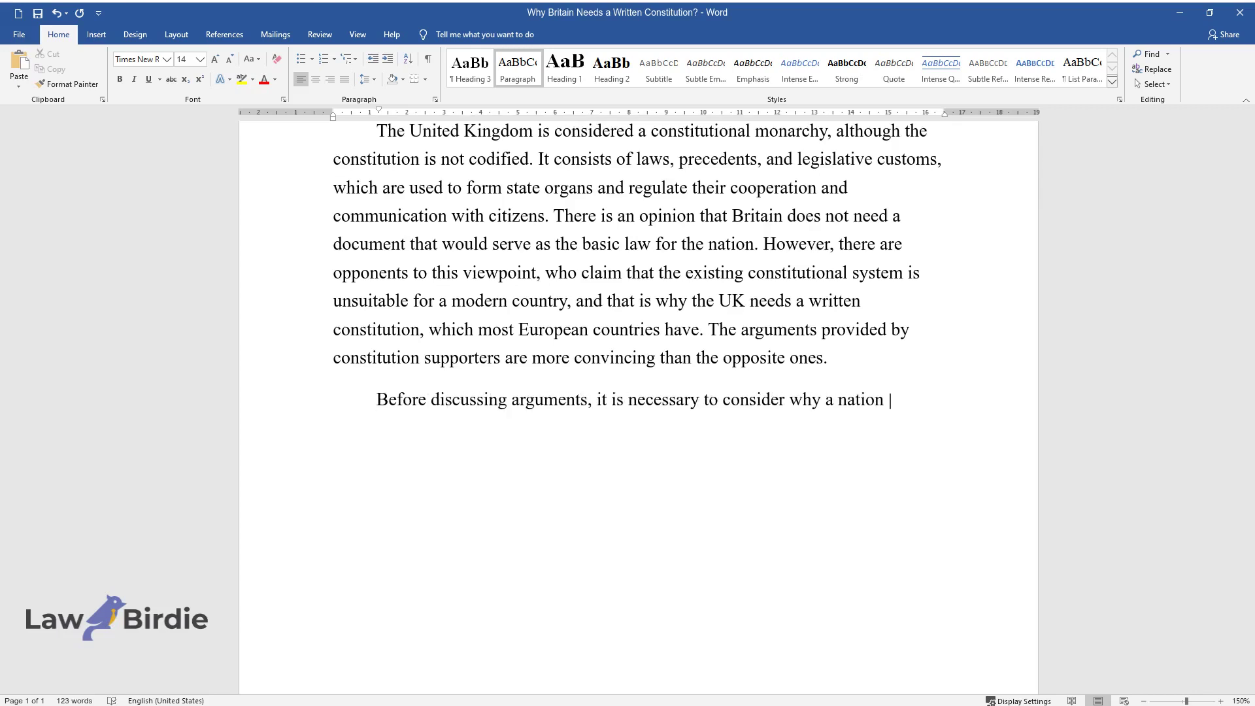
pyautogui.write('needs a constitution. According t')
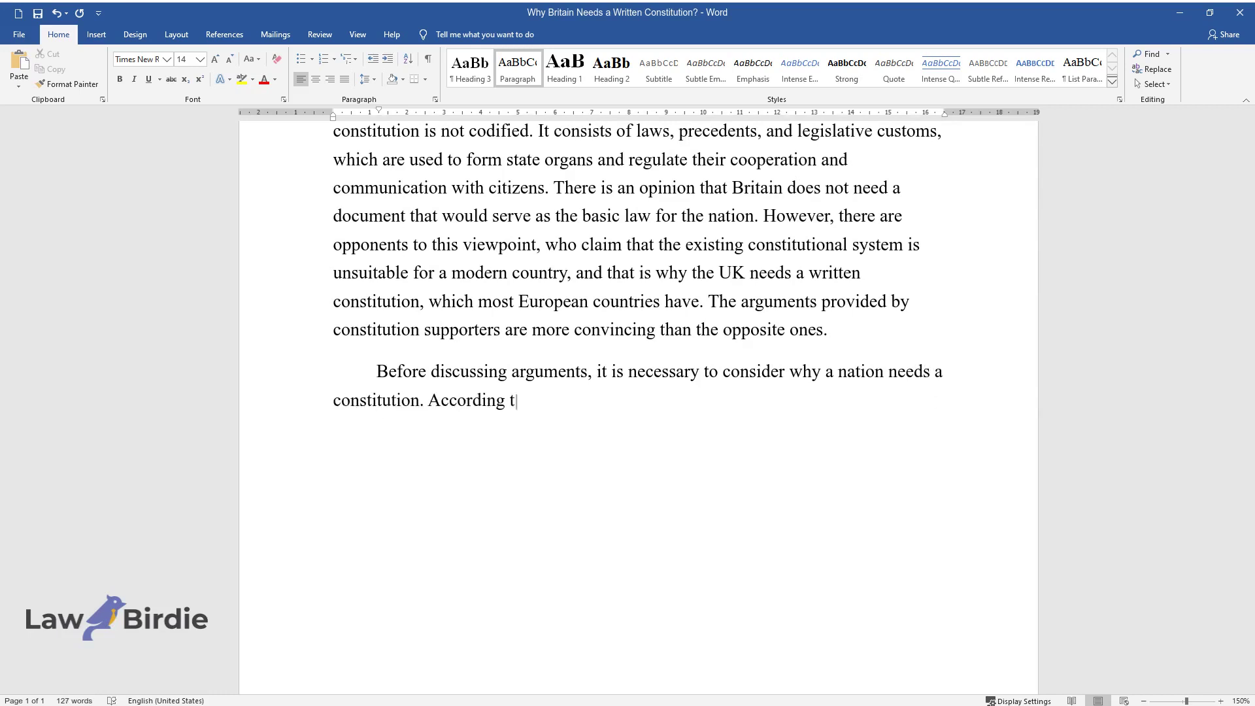
# Step: Add the cited author's view that its main purposes are "to limit the power of the government… to protect the rights or liberties of the individual."
pyautogui.write('o Clements, its main purposes are')
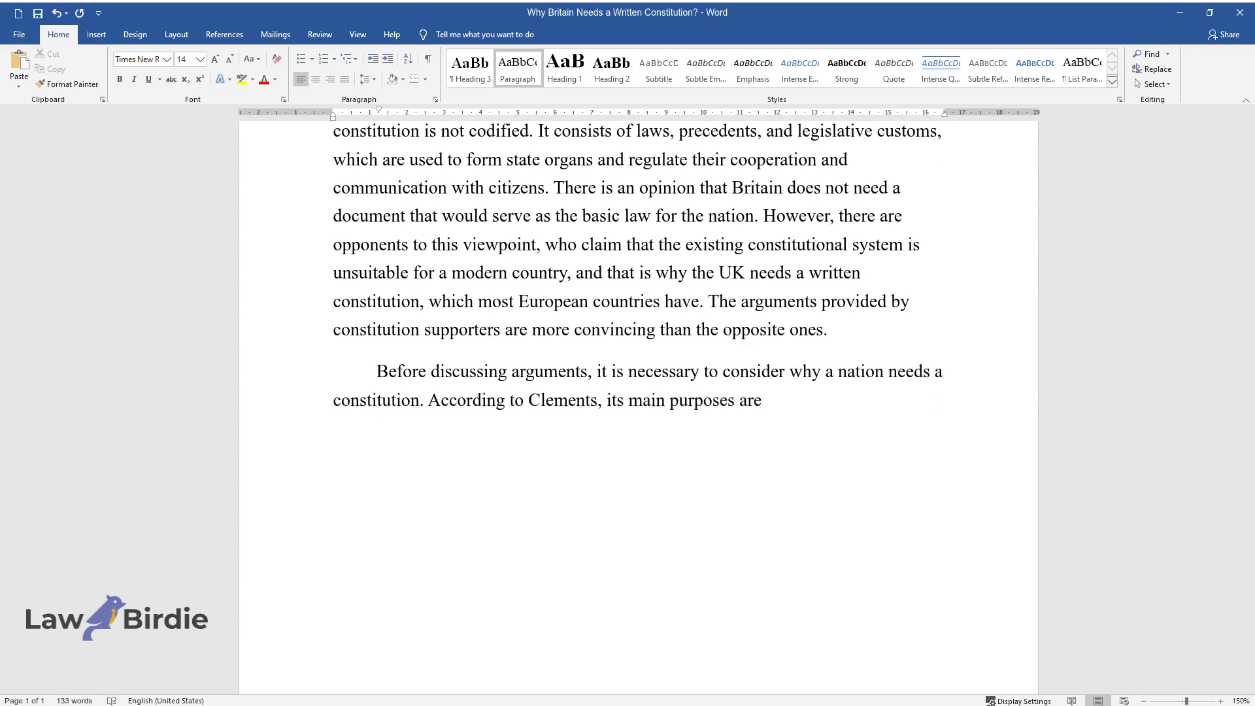
pyautogui.write(' "to limit the power of the gover')
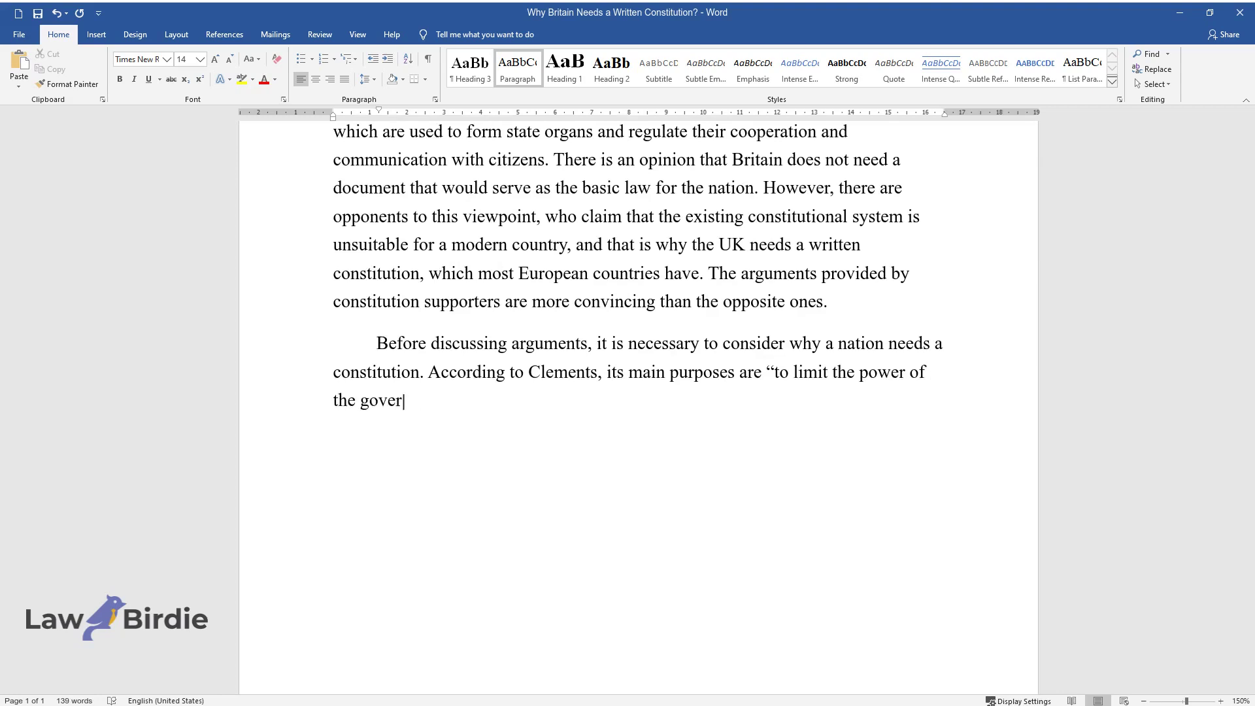
pyautogui.write('nment... to protect the rights or l')
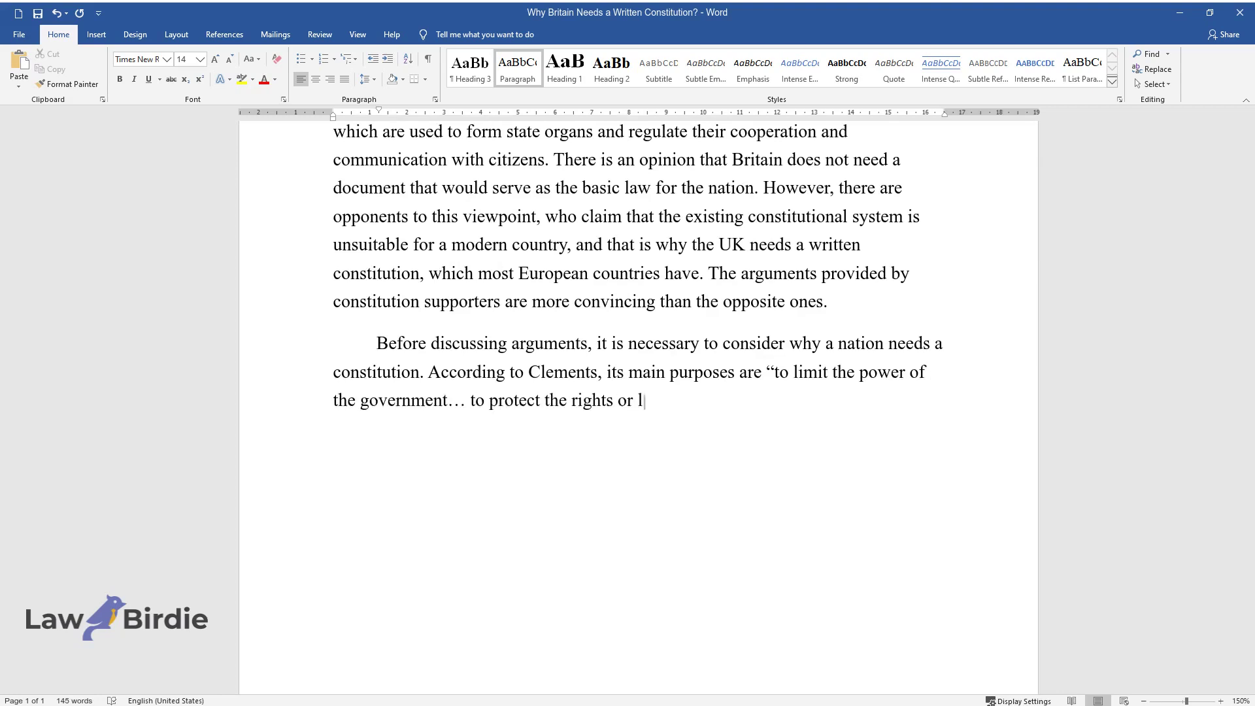
pyautogui.write('iberties of the individual.” It m')
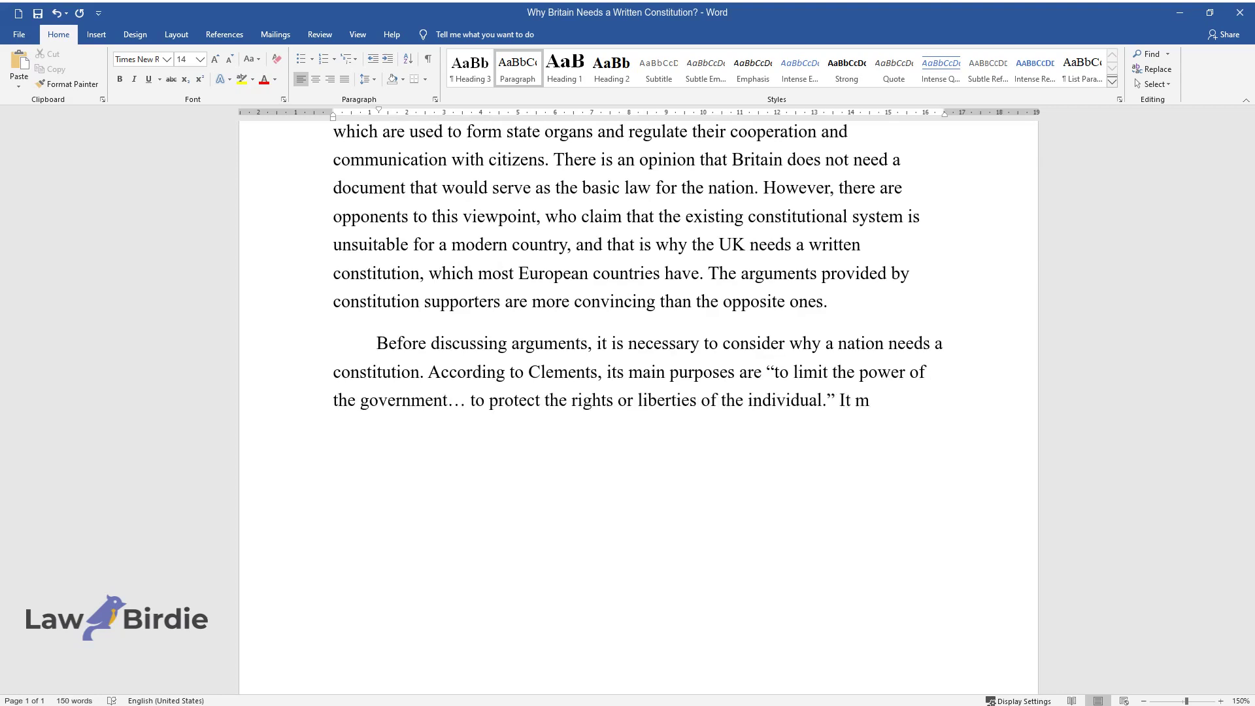
# Step: Add "It means that the basic law serves as a guarantee of the optimal balance between the citizens and groups, having political and financial power."
pyautogui.write('eans that the ba')
pyautogui.write('sic law serves a')
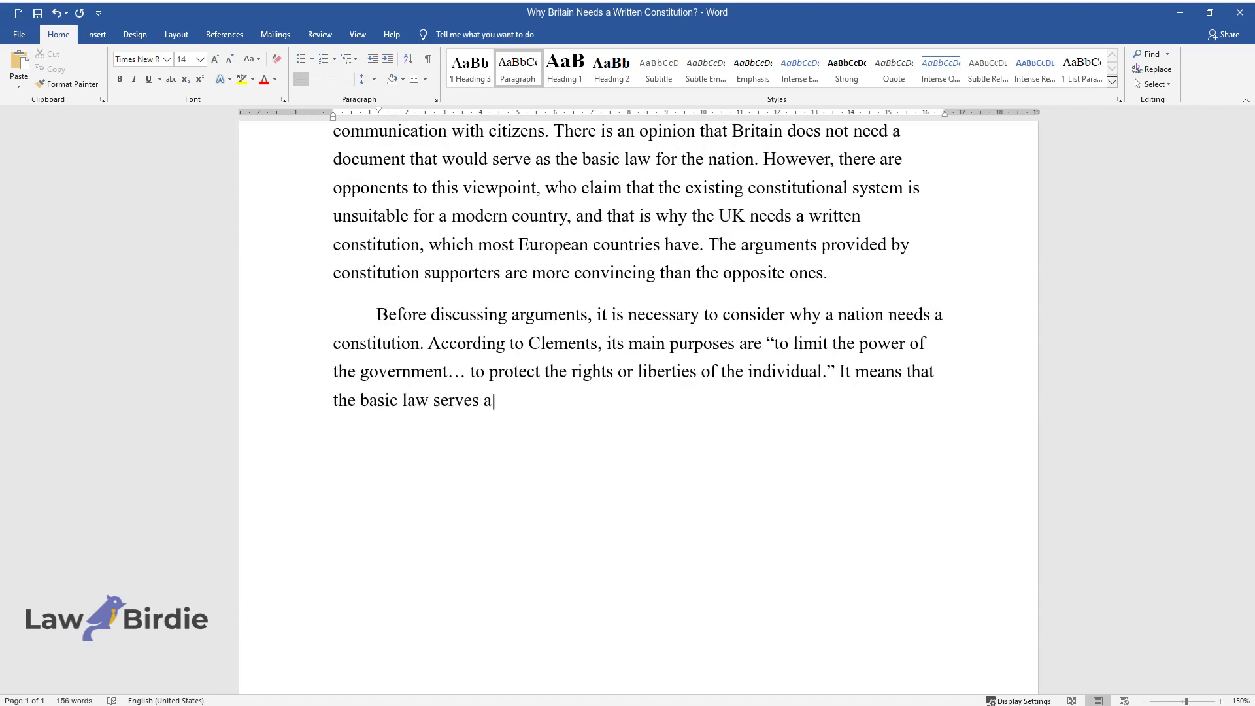
pyautogui.write('s a guarantee of the optimal bala')
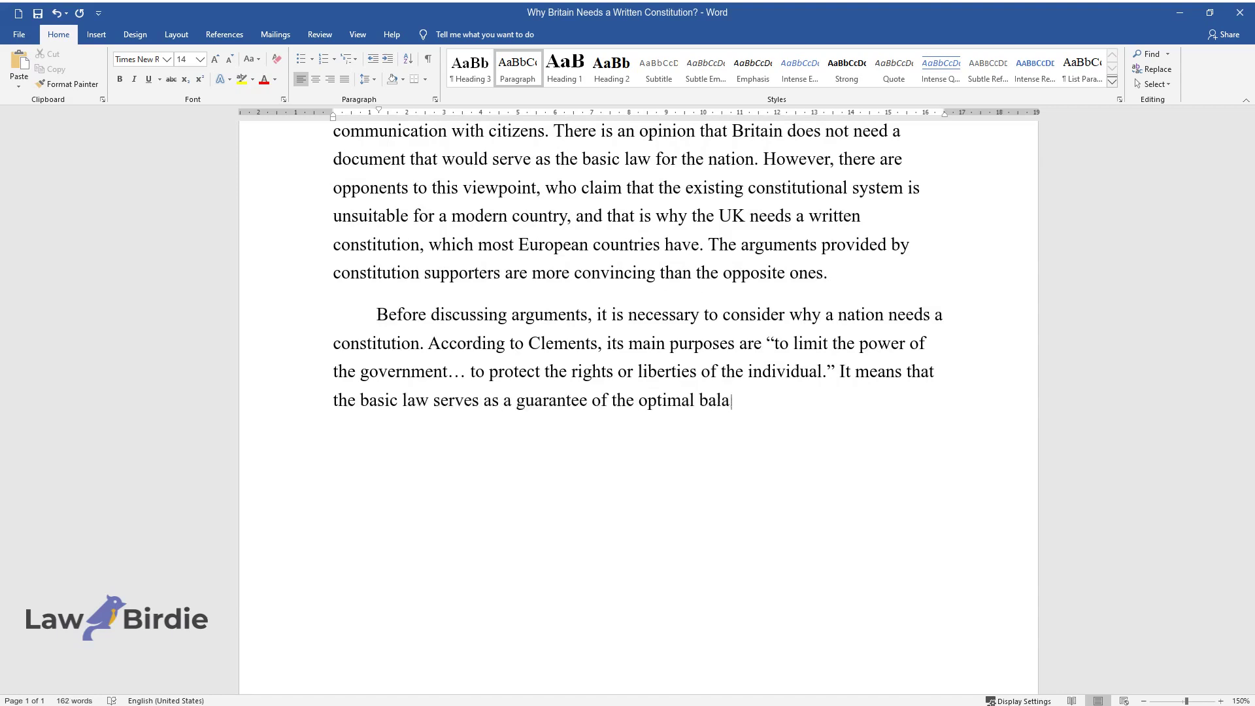
pyautogui.write('nce between the citizens and grou')
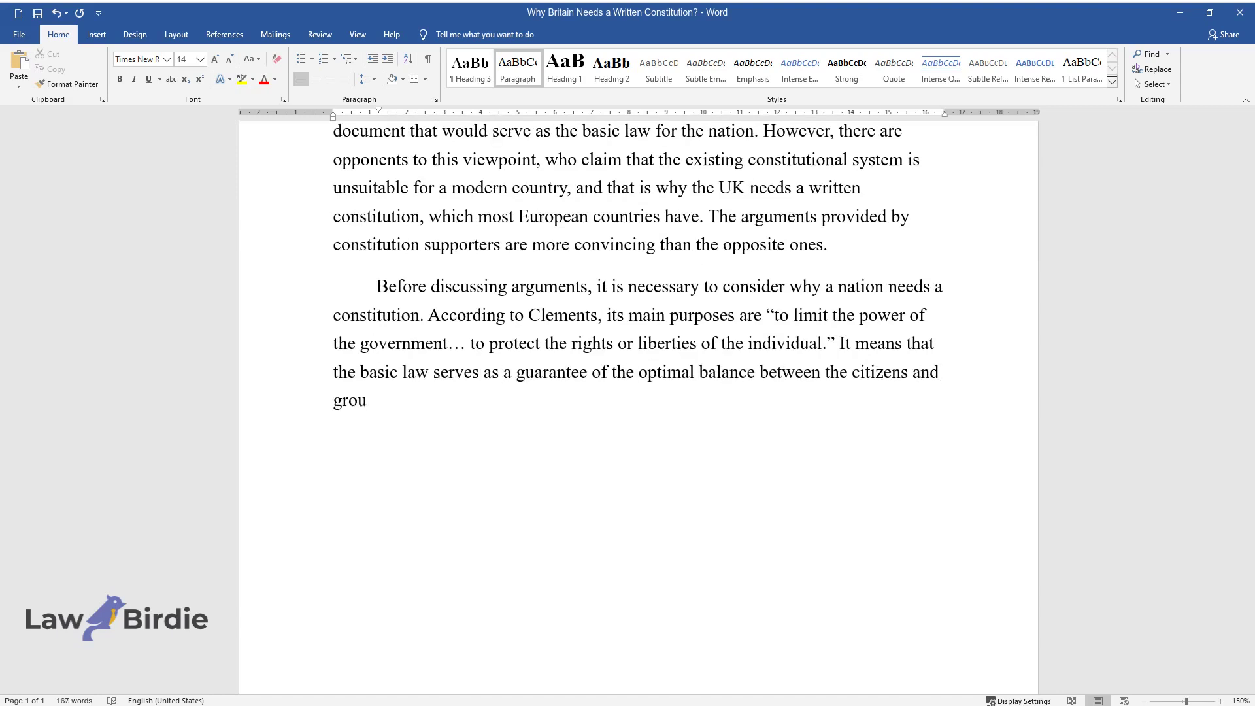
pyautogui.write('ps, having political and financia')
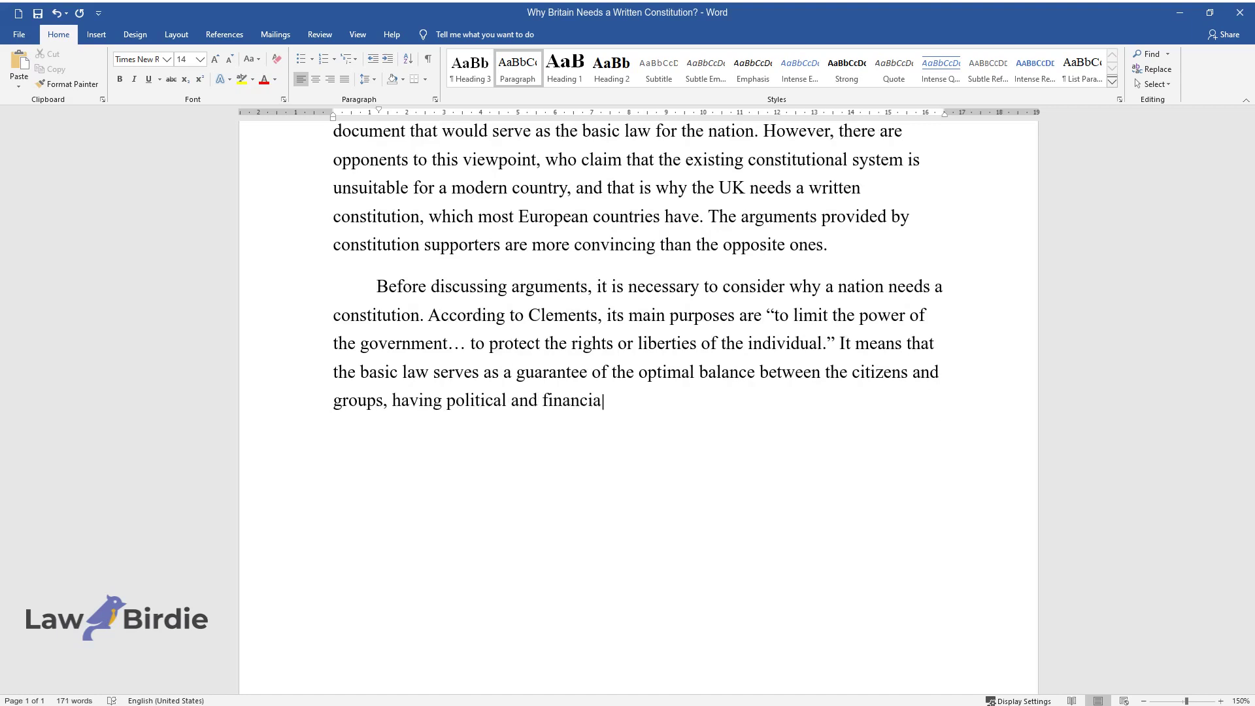
# Step: Add "In fact, the Constitution is the chief instrument to protect the individual from tyranny and arbitrariness."
pyautogui.write('l power. In fact, the Constituti')
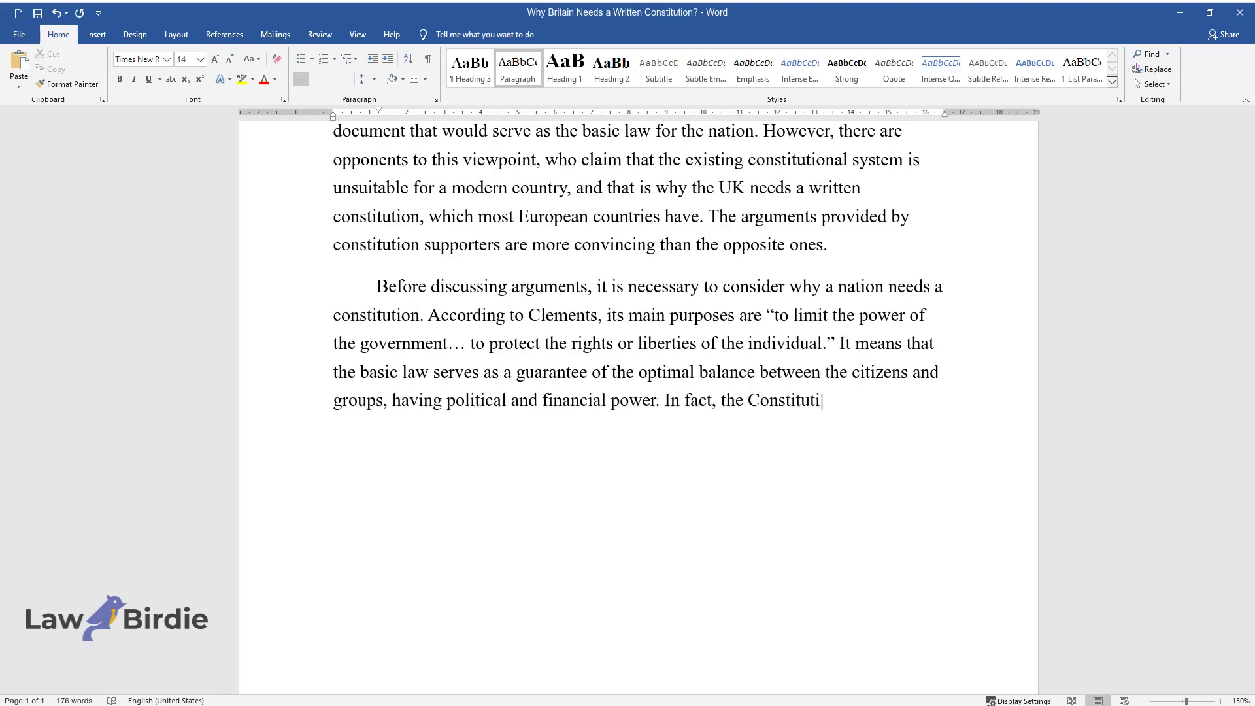
pyautogui.write('on is the chief instrument to pro')
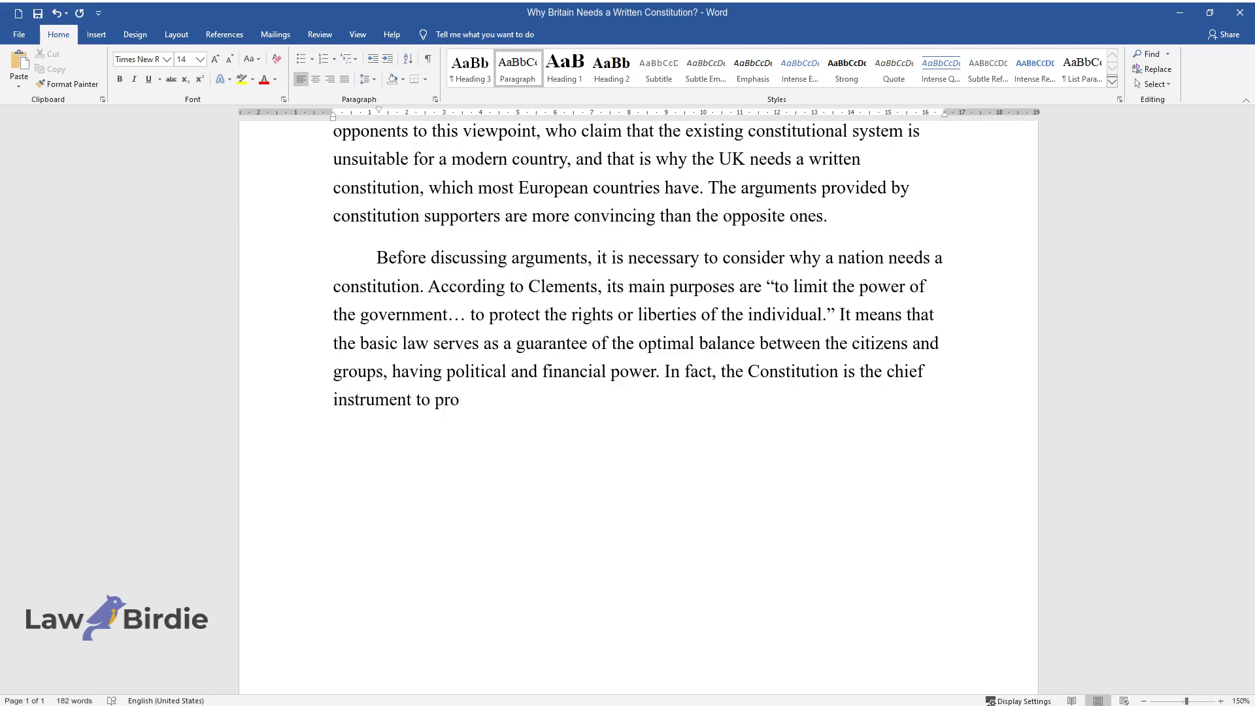
pyautogui.write('tect the individual from tyranny ')
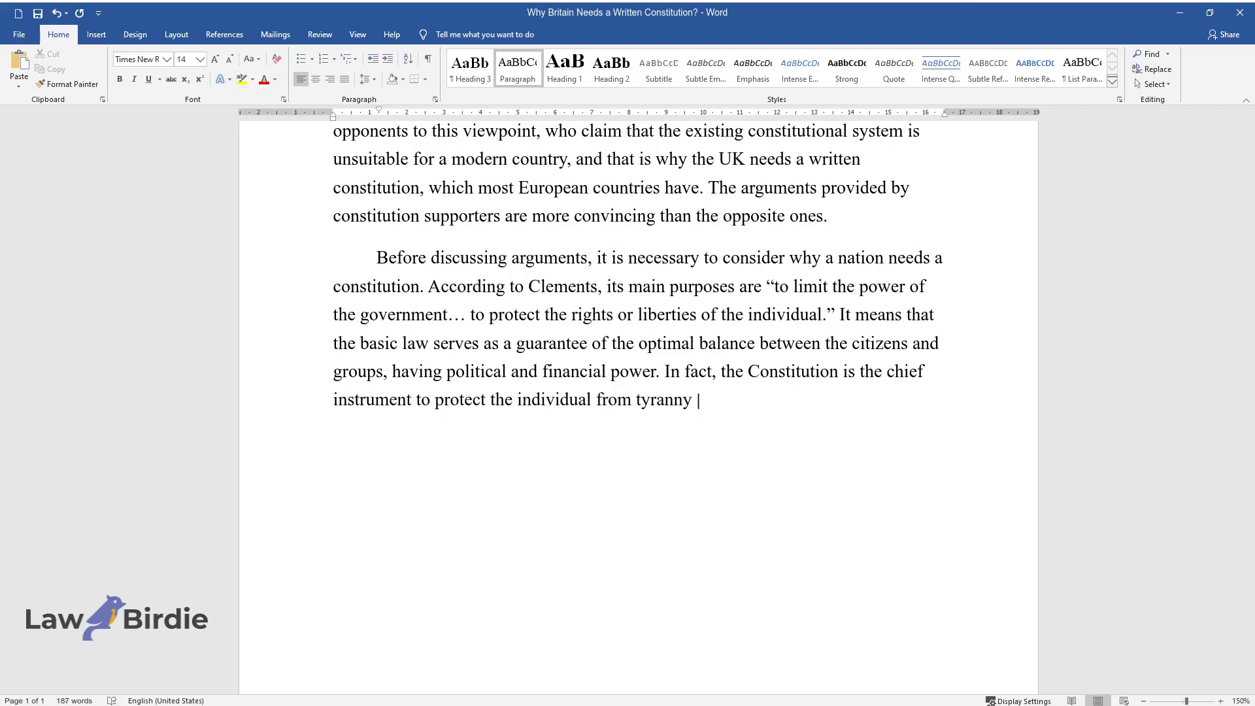
# Step: Add "Usually, this document regulates the division of state organs into three branches, namely legislative, executive, and judicial."
pyautogui.write('and arbitrariness. Usually, this ')
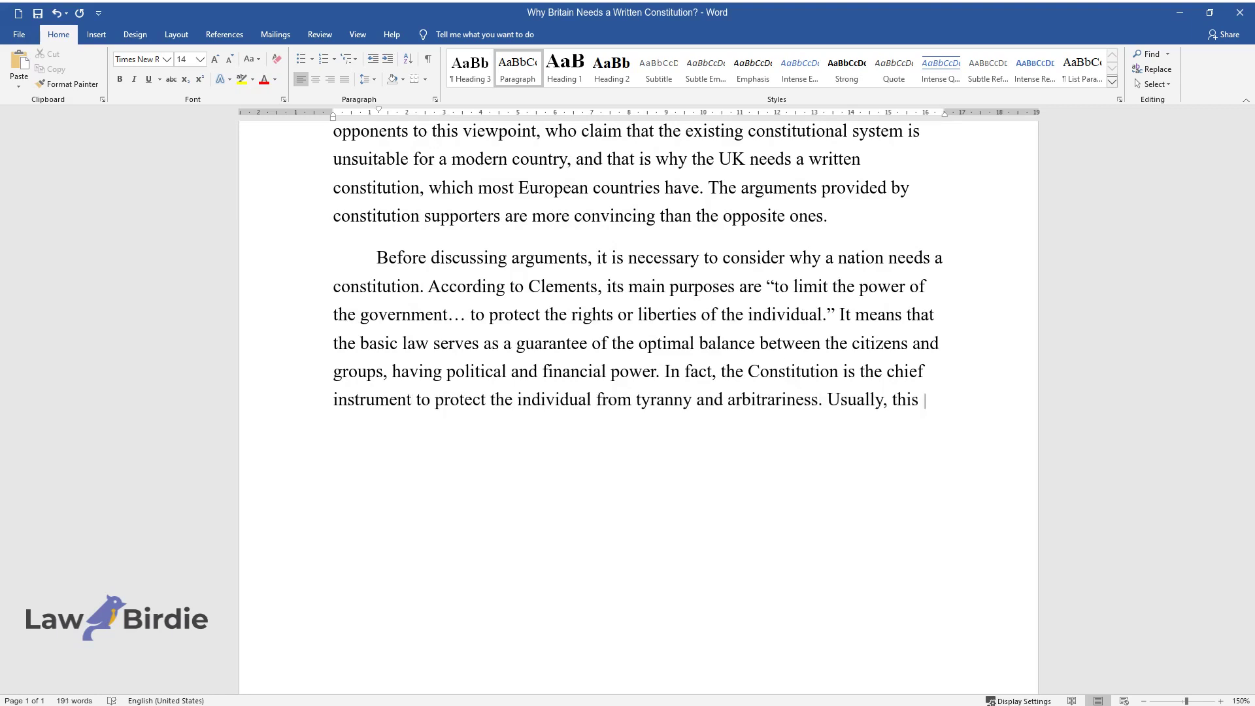
pyautogui.write('document regulates the division')
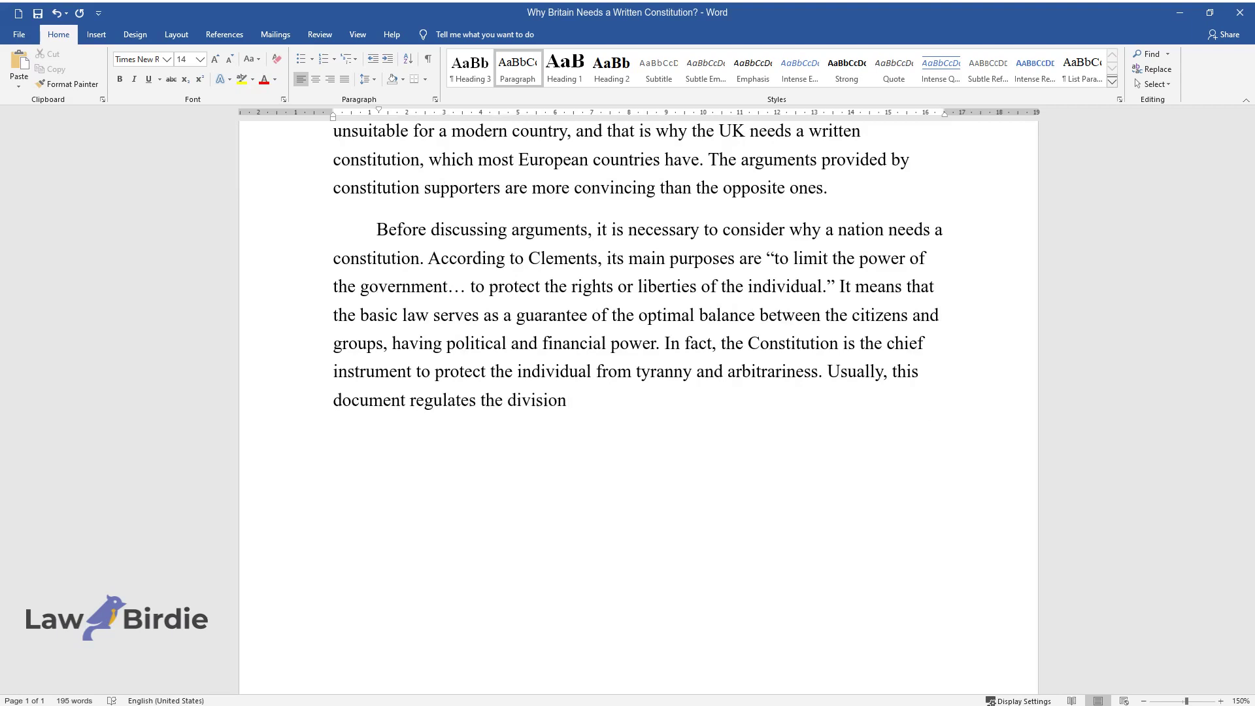
pyautogui.write(' of state organs into three branch')
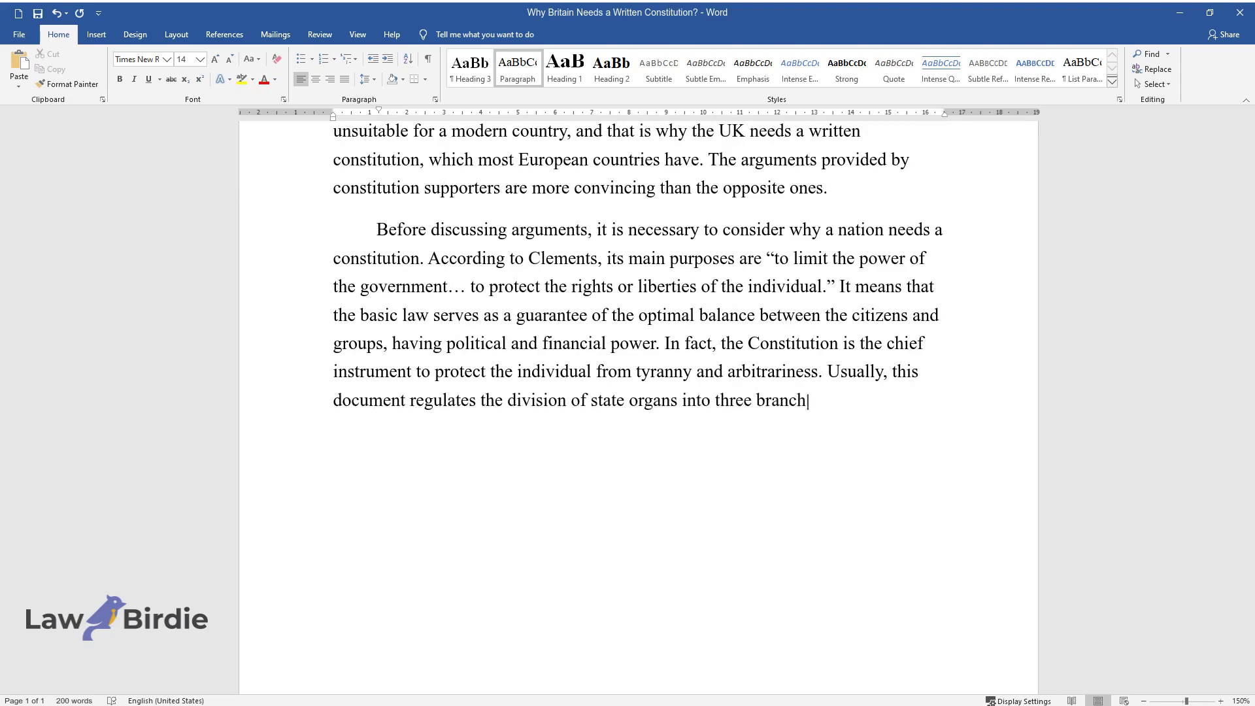
pyautogui.write('es, namely legislative, executive')
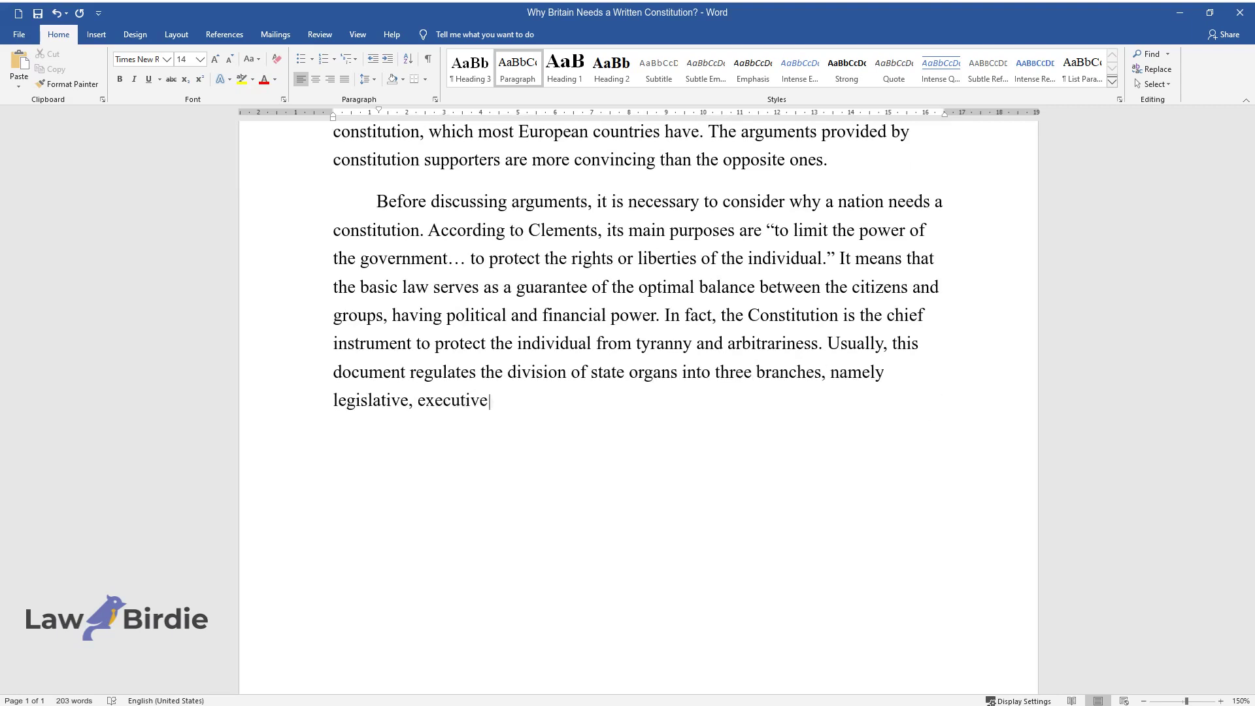
# Step: Add "If one’s rights are violated, he or she should, first of all, address the constitution. No other act can contradict the principles stated by the basic law."
pyautogui.write(', and judicial. If one’s rights a')
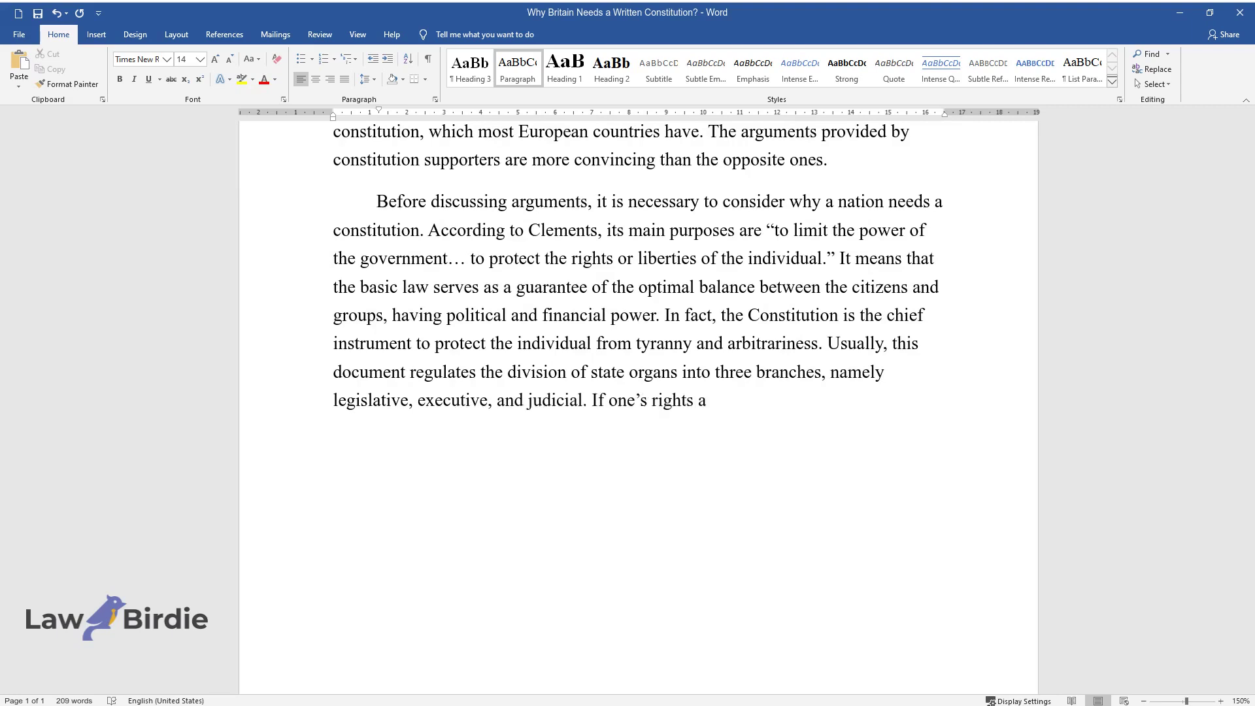
pyautogui.write('re violated, he or she should, fi')
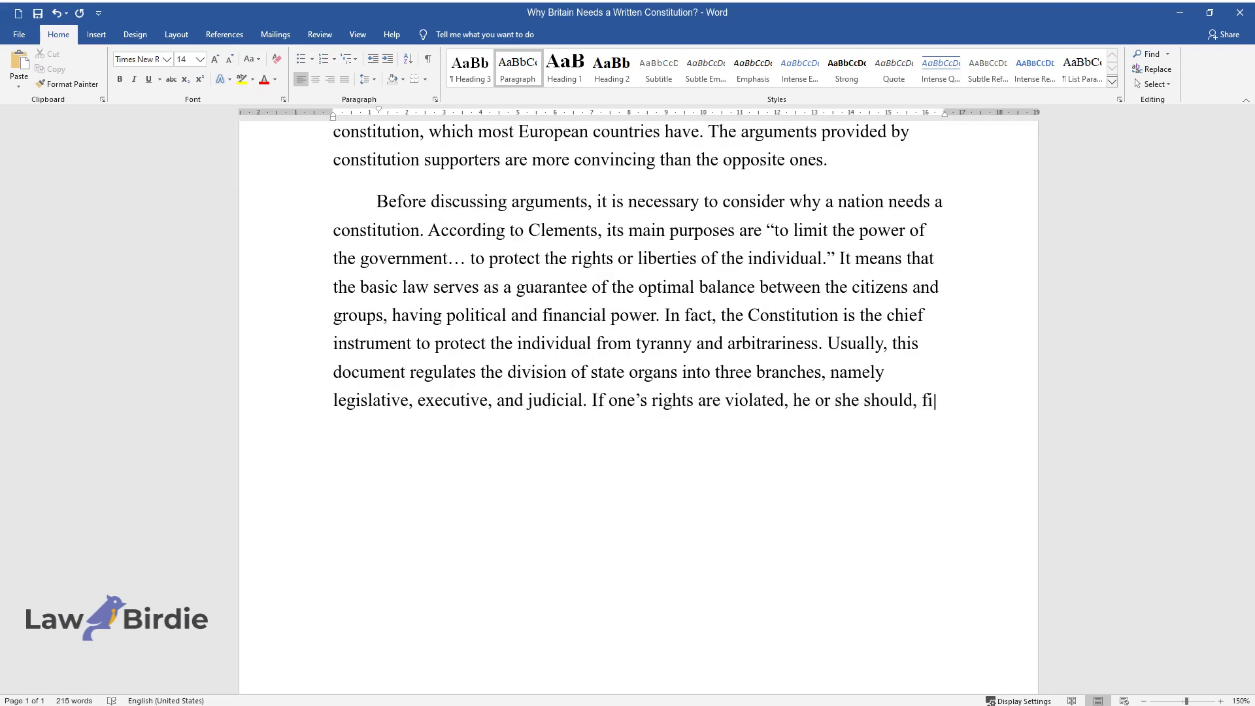
pyautogui.write('rst of all, address the constitu')
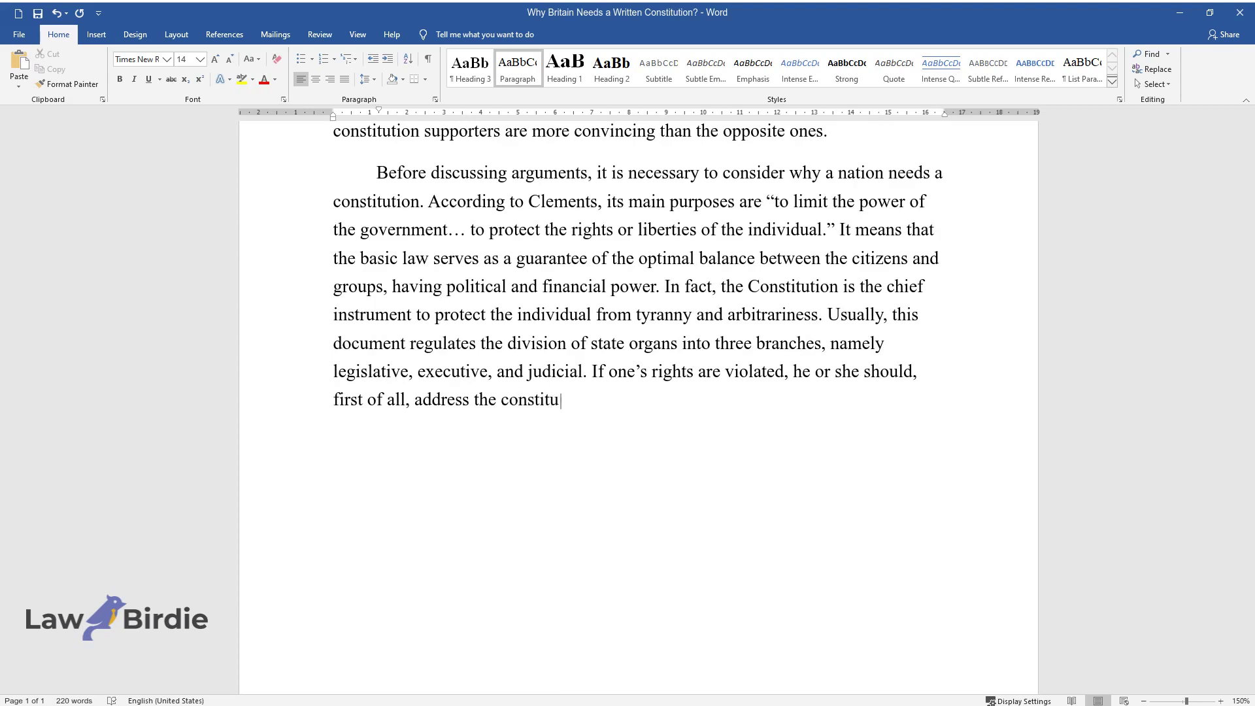
pyautogui.write('tion. No other act can contradict the principles stated by the basic law.')
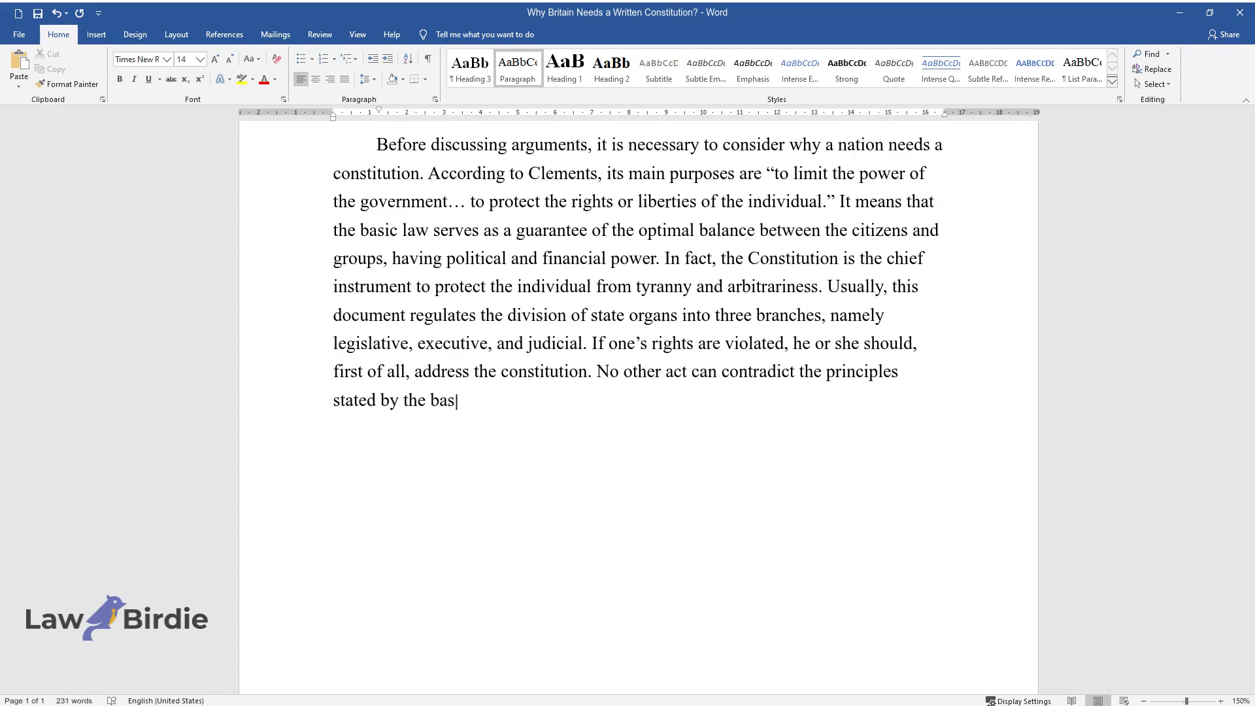
# Step: Start the third paragraph with "To support the point of view that the British needed such a document, one can provide many convincing arguments."
pyautogui.press('Return')
pyautogui.write('To s')
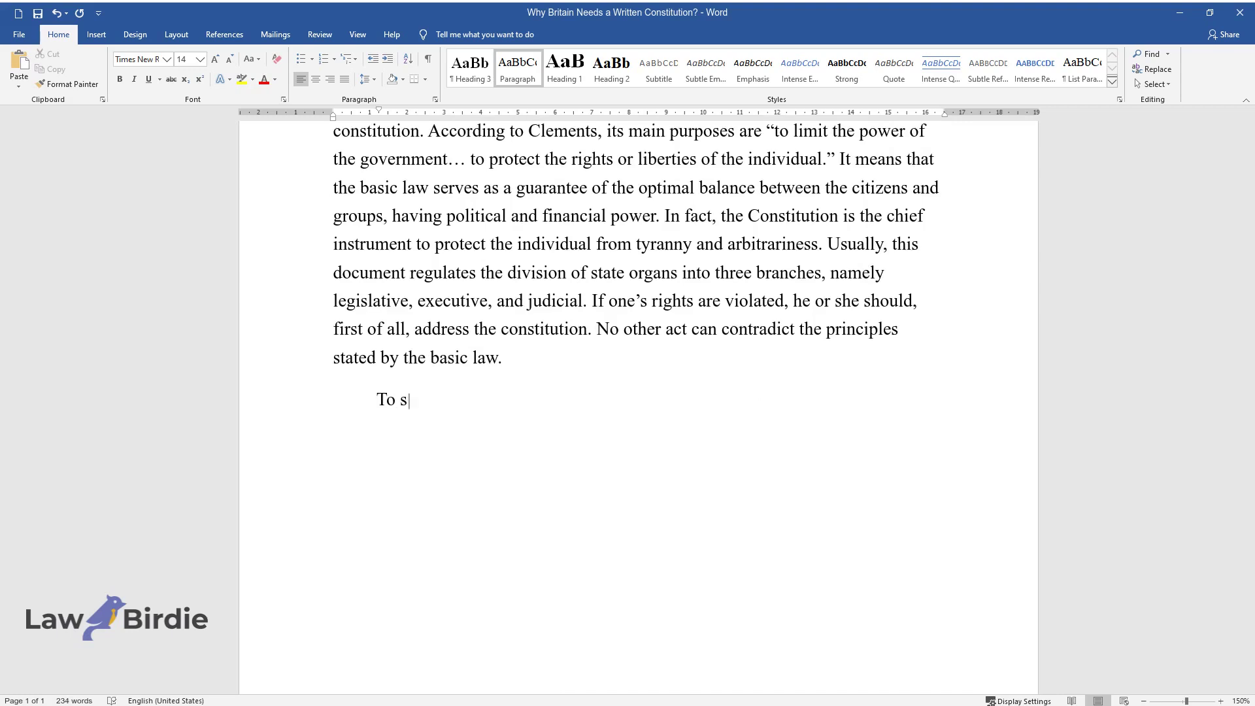
pyautogui.write('upport the point of view that the B')
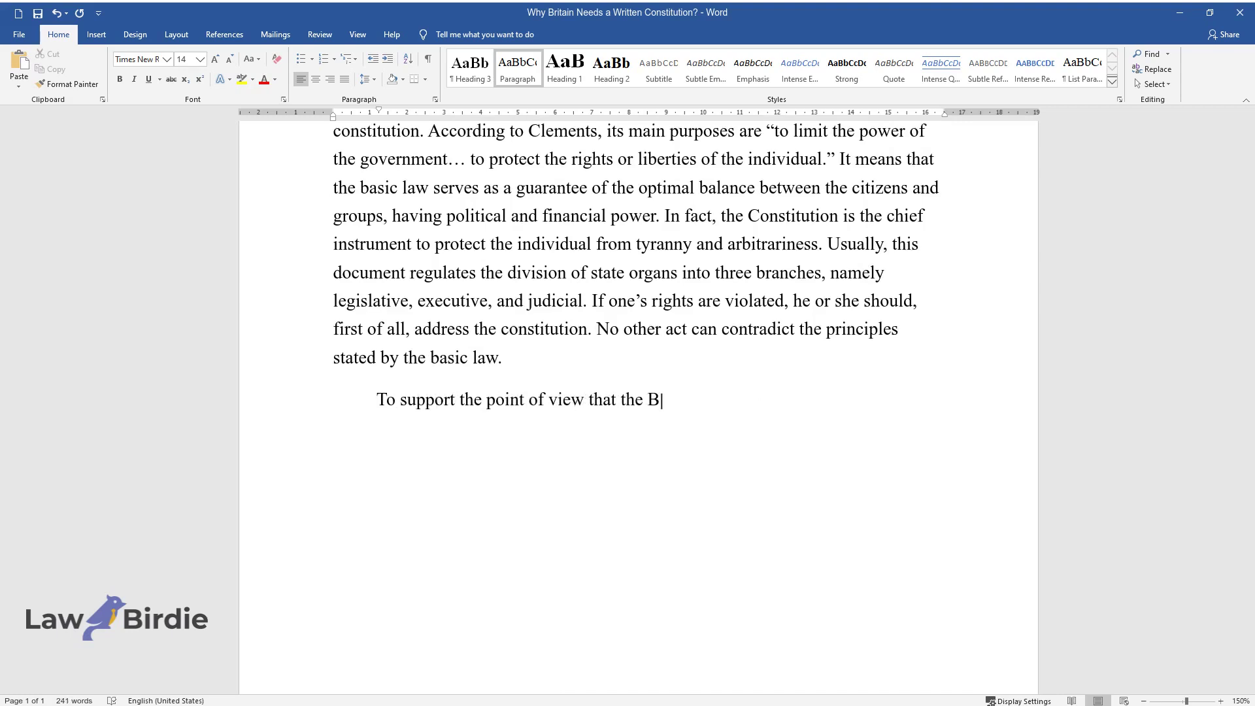
pyautogui.write('ritish needed such a document, one')
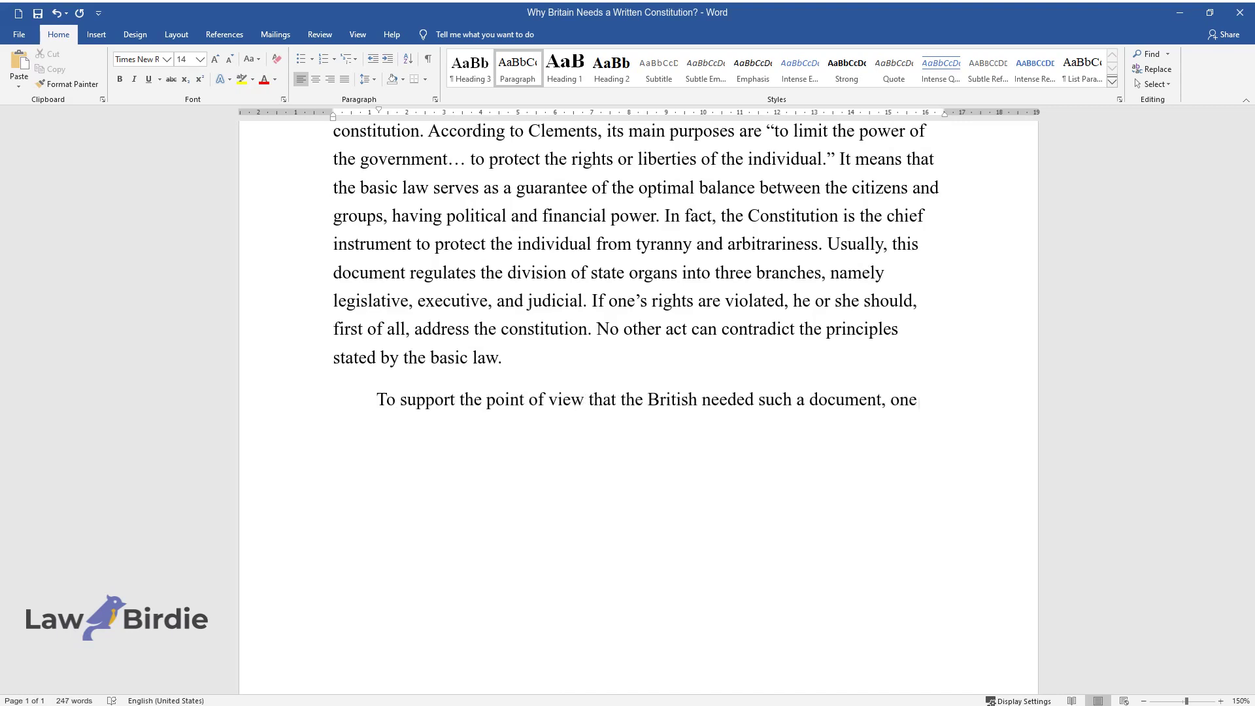
pyautogui.write(' can provide many convincing argum')
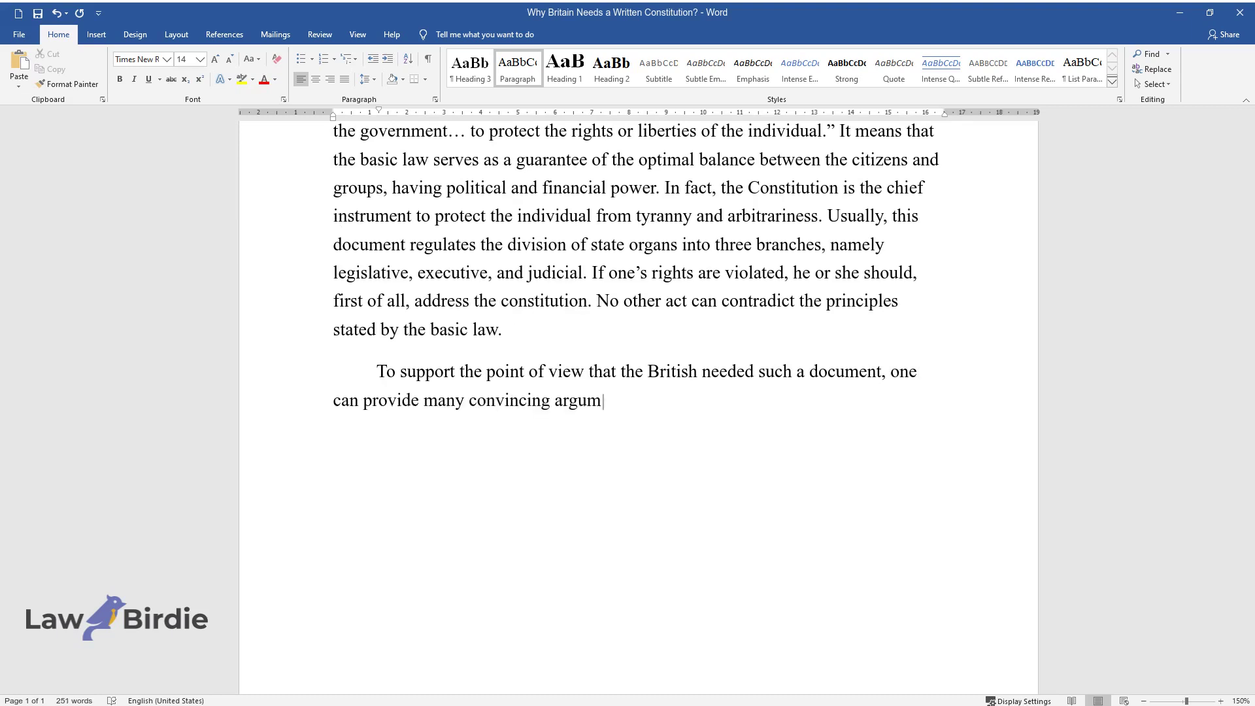
# Step: Add "All of them result from the ideas presented in the previous paragraph." and begin the first argument with "Firstly, as the constitution"
pyautogui.write('ents. All of them result from the i')
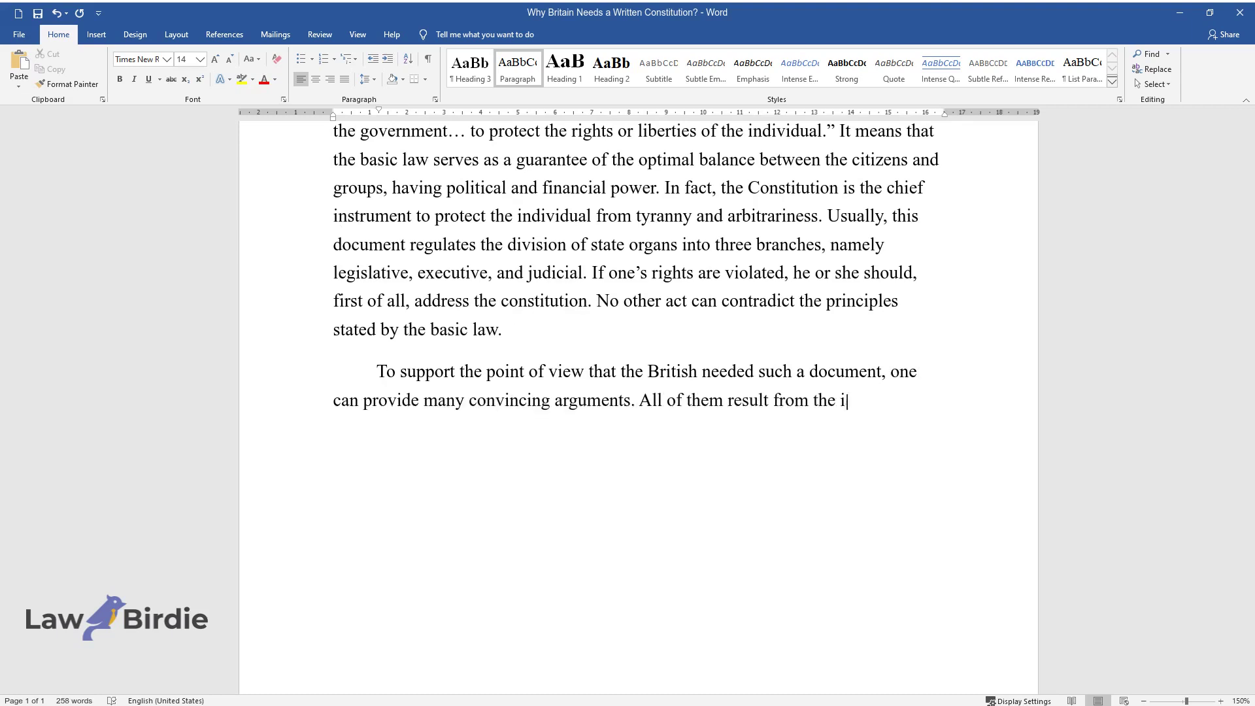
pyautogui.write('deas presented in the previous par')
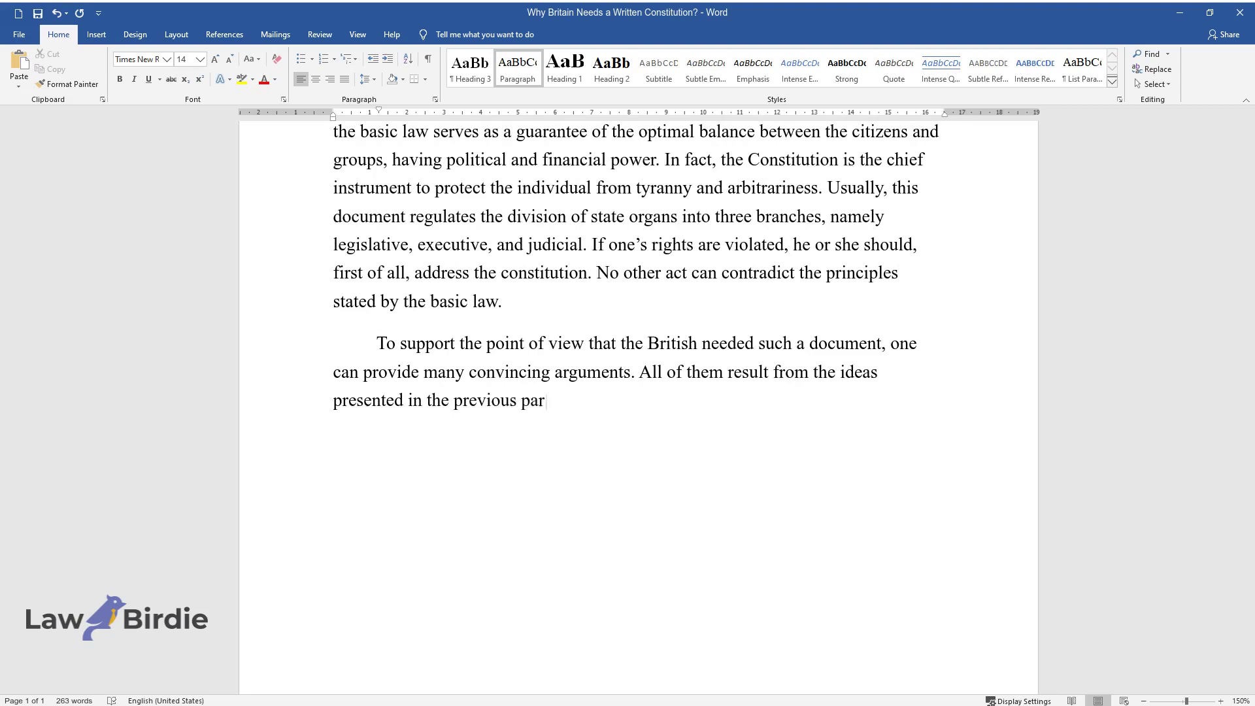
pyautogui.write('agraph. Firstly, as the constitutio')
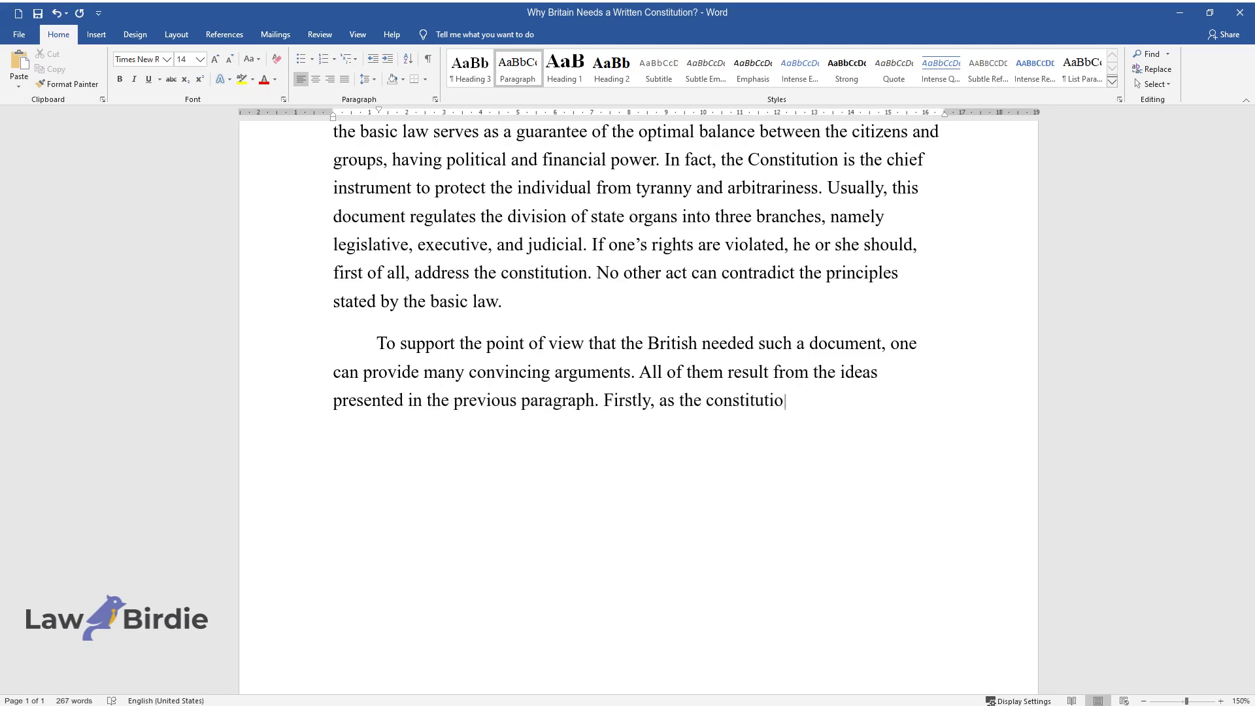
# Step: Complete the first argument with "is the basis for the state system and government-citizen relations, its principles should be contained in one document."
pyautogui.write('n is the basis for the state system and gov')
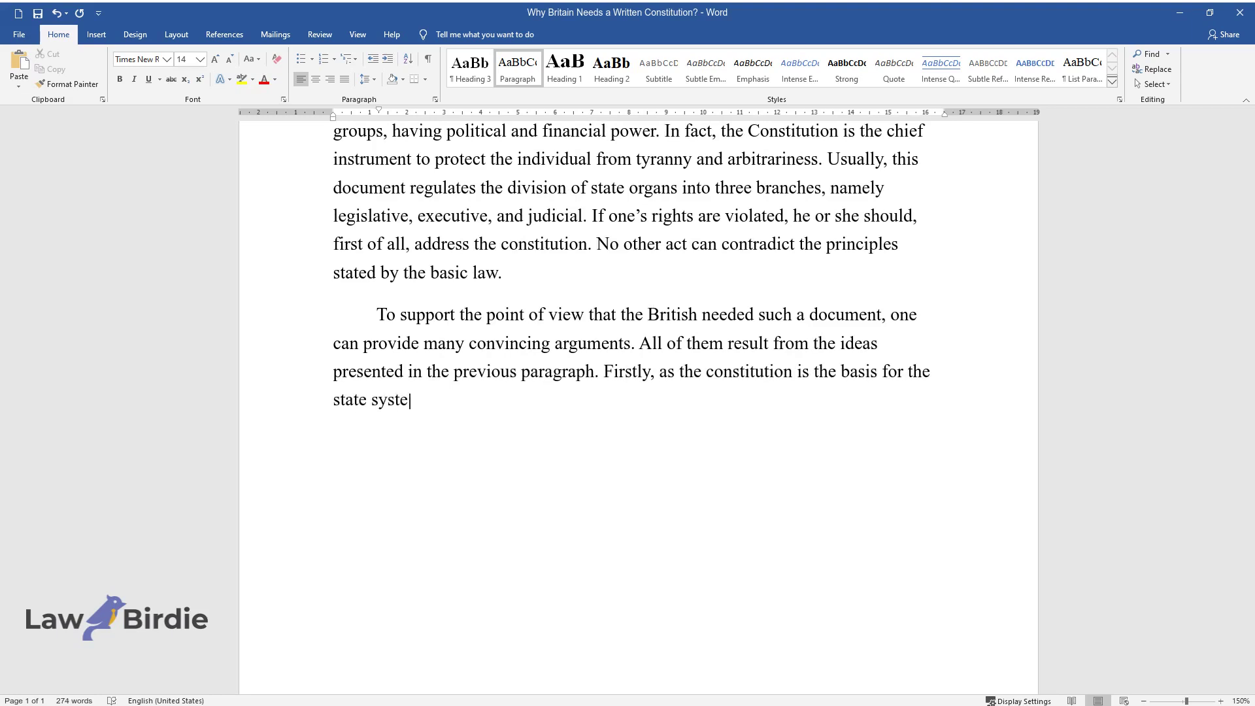
pyautogui.write('ernment-citizen relations,')
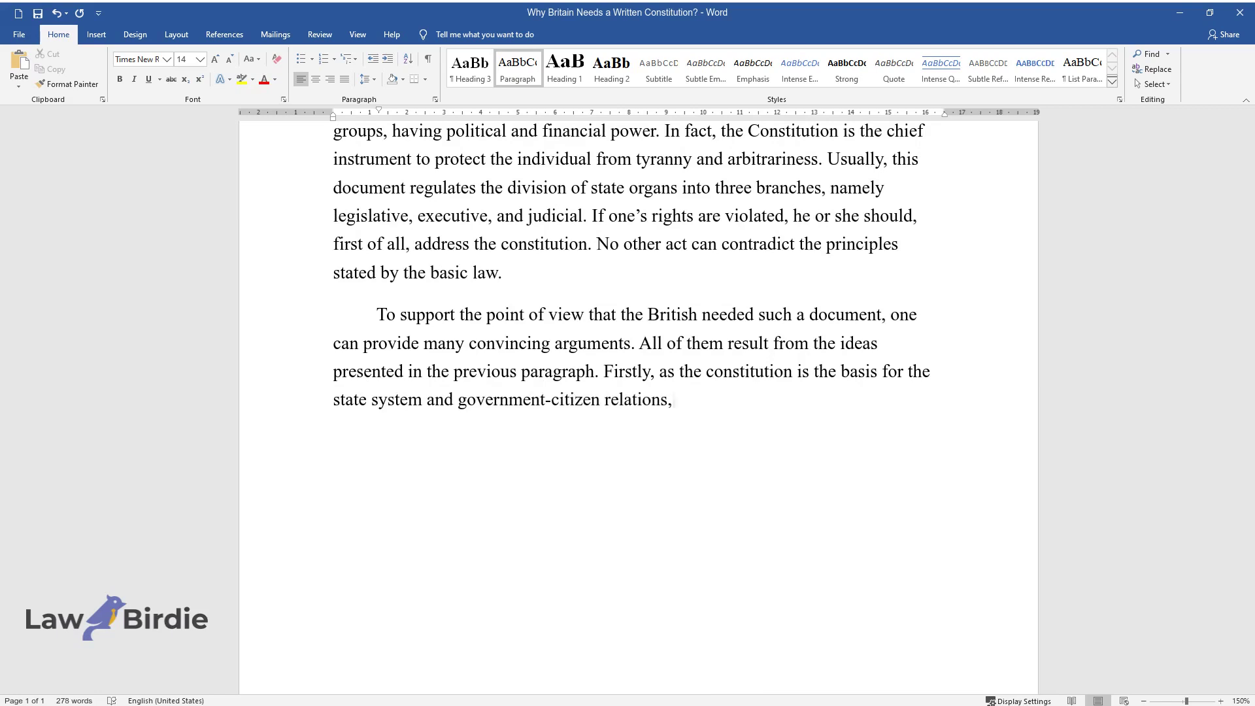
pyautogui.write(' its principles should be containe')
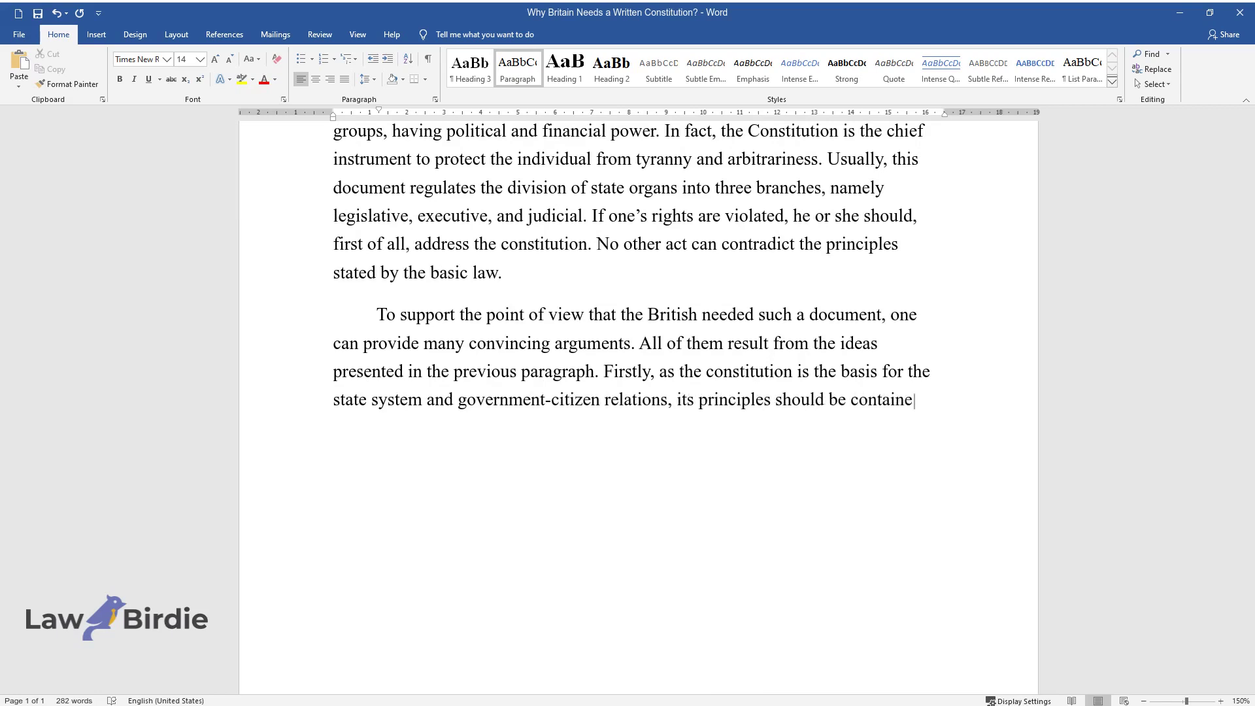
# Step: Add the cited author's view, introduced with "According to", that the constitution is "a product of consensus."
pyautogui.write('d in one document. According to Agu')
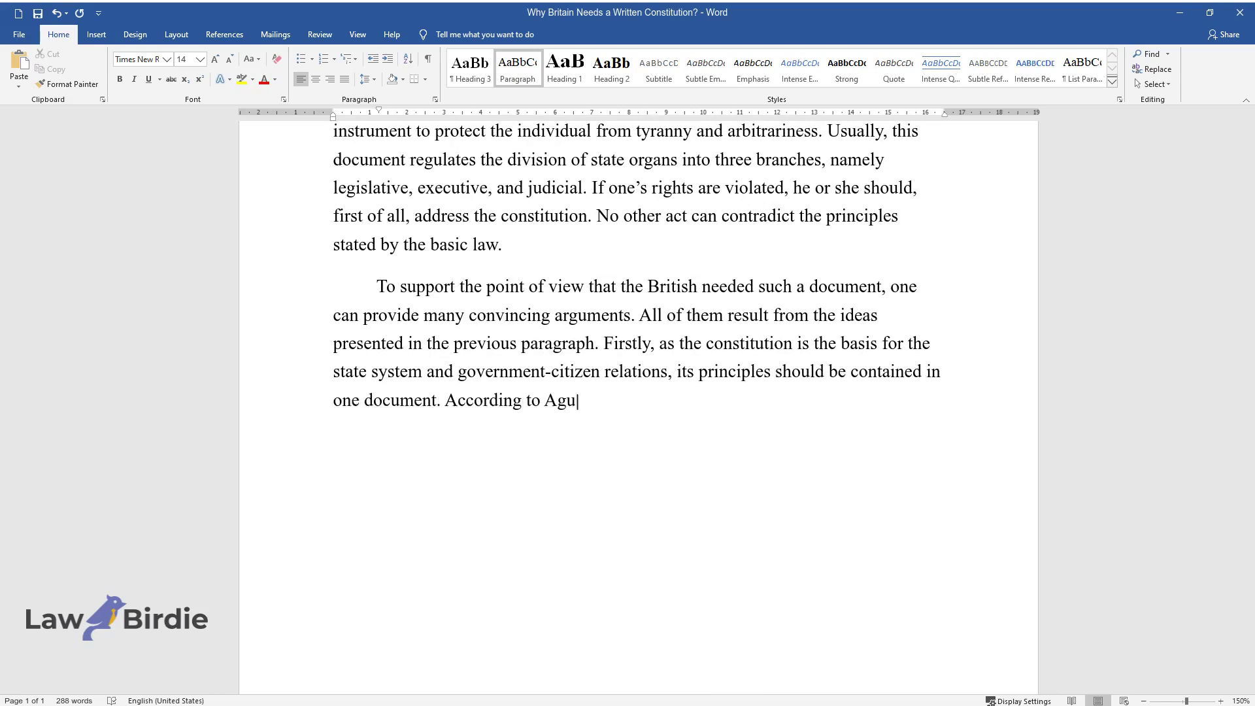
pyautogui.write('ilera-Barchet, it is “a product of')
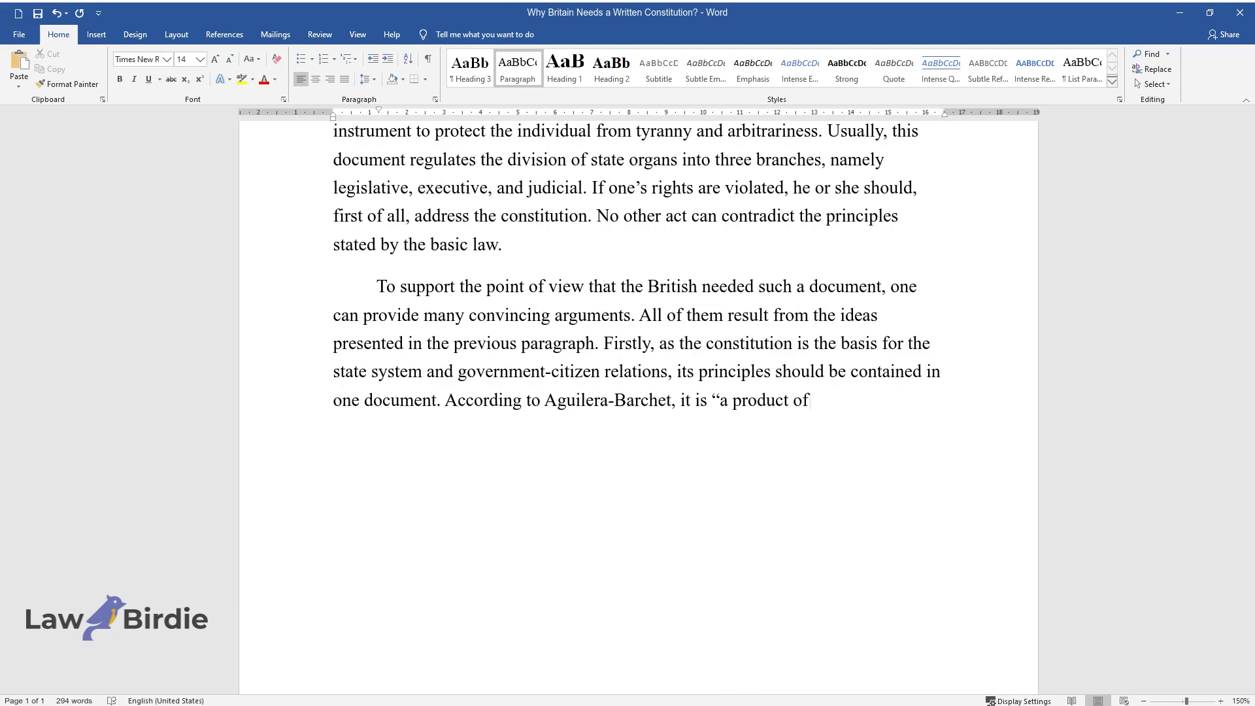
pyautogui.write(' consensus.” That is why this docum')
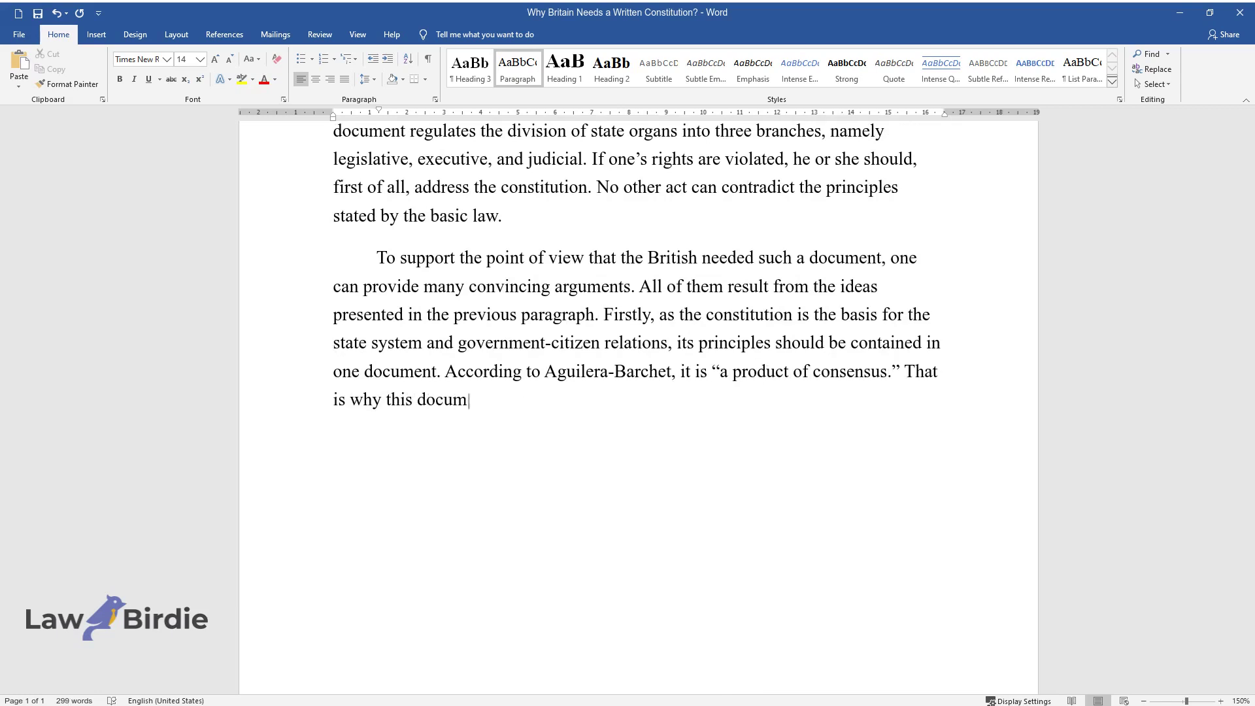
# Step: Add "That is why this document should be brief and contain only the essential points on which all the subsequent laws will be based."
pyautogui.write('ent should be brief and contain on')
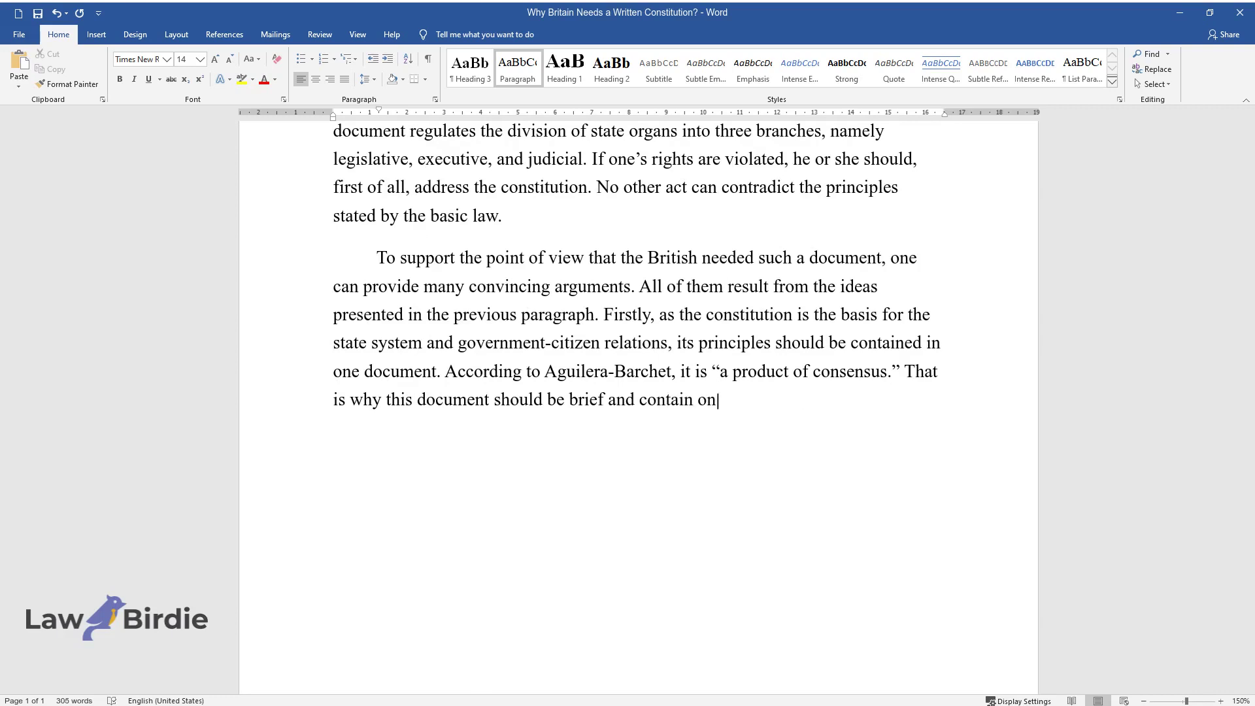
pyautogui.write('ly the essential points on which al')
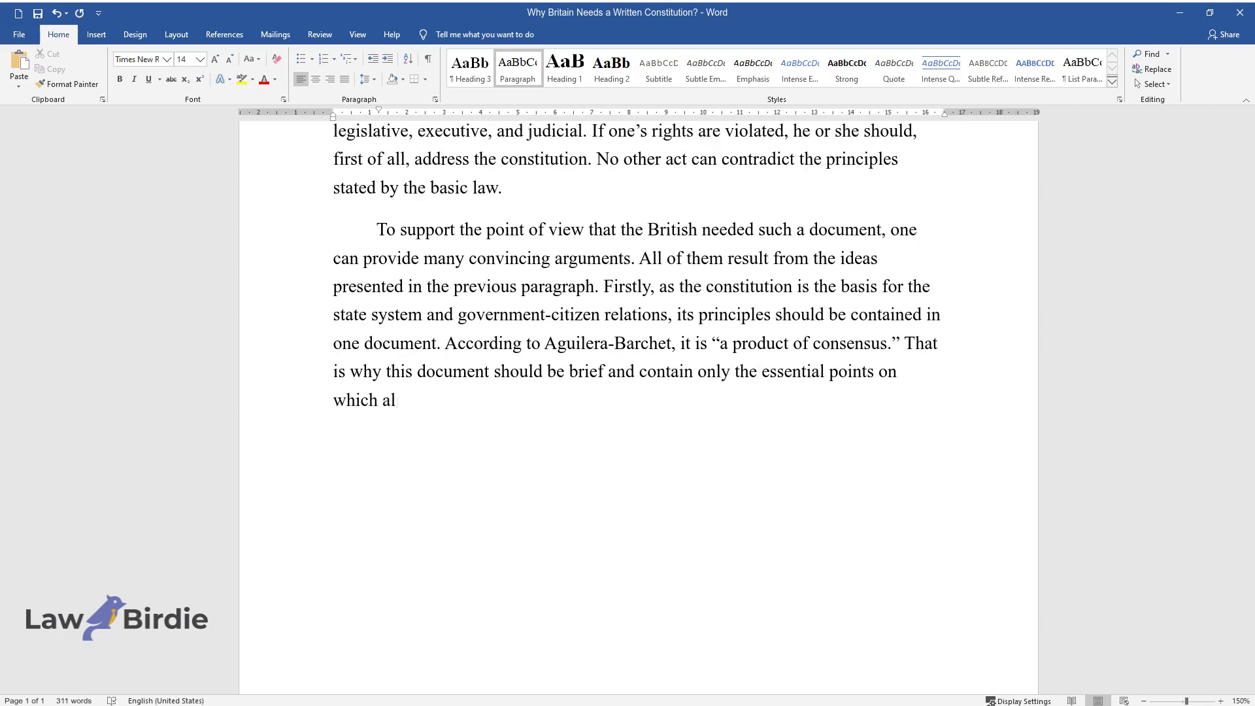
pyautogui.write('l the subsequent laws will be base')
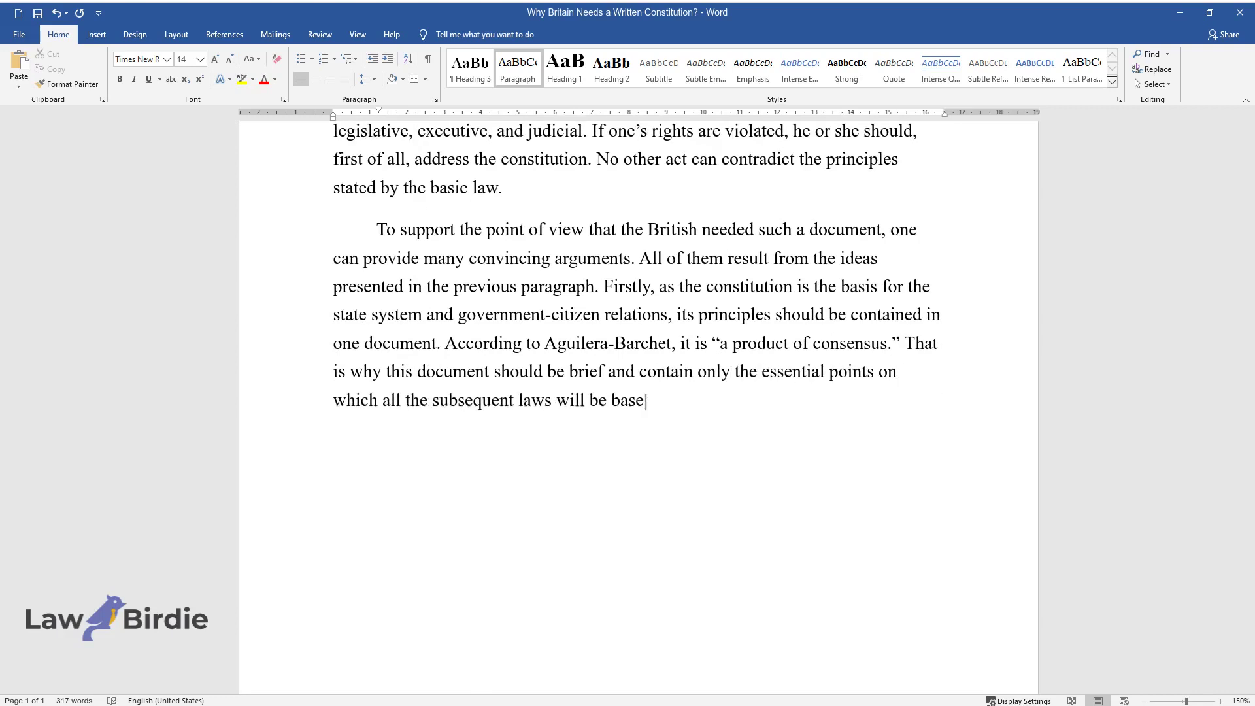
# Step: Add "It does not need to include details but merely the fundamental principles of state-building and functioning."
pyautogui.write('d. It does not need to include deta')
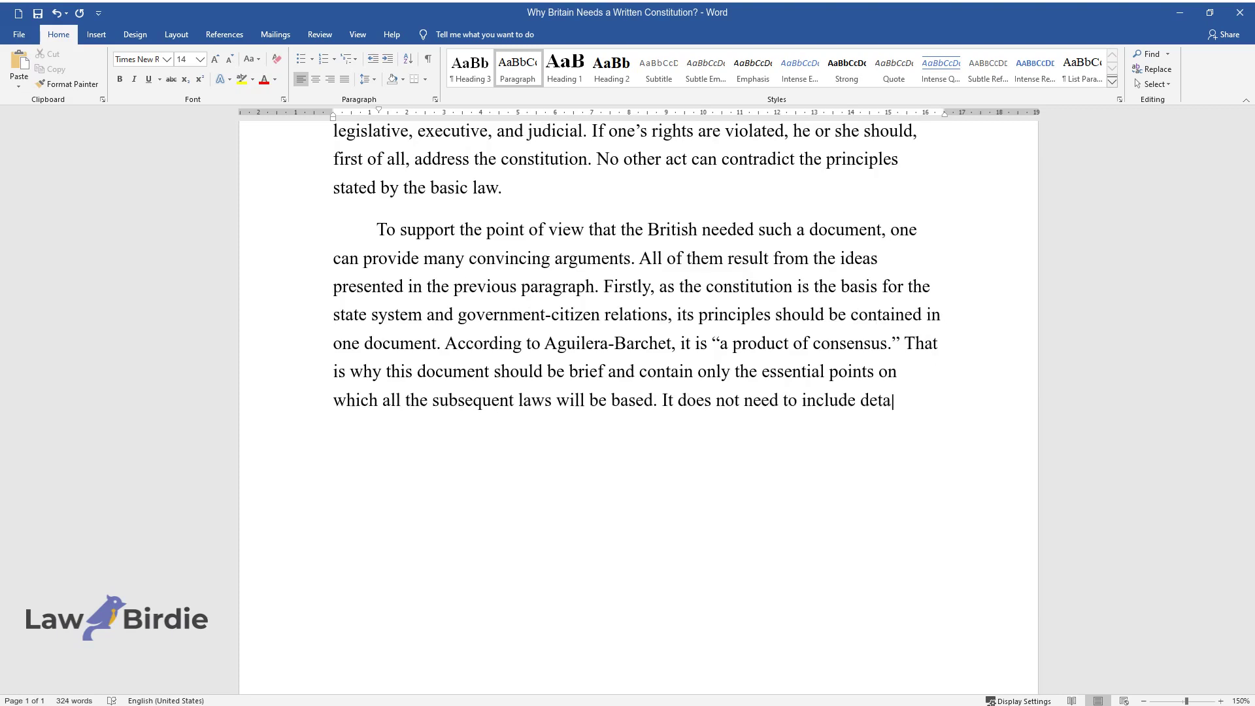
pyautogui.write('ils but merely the fundamental pri')
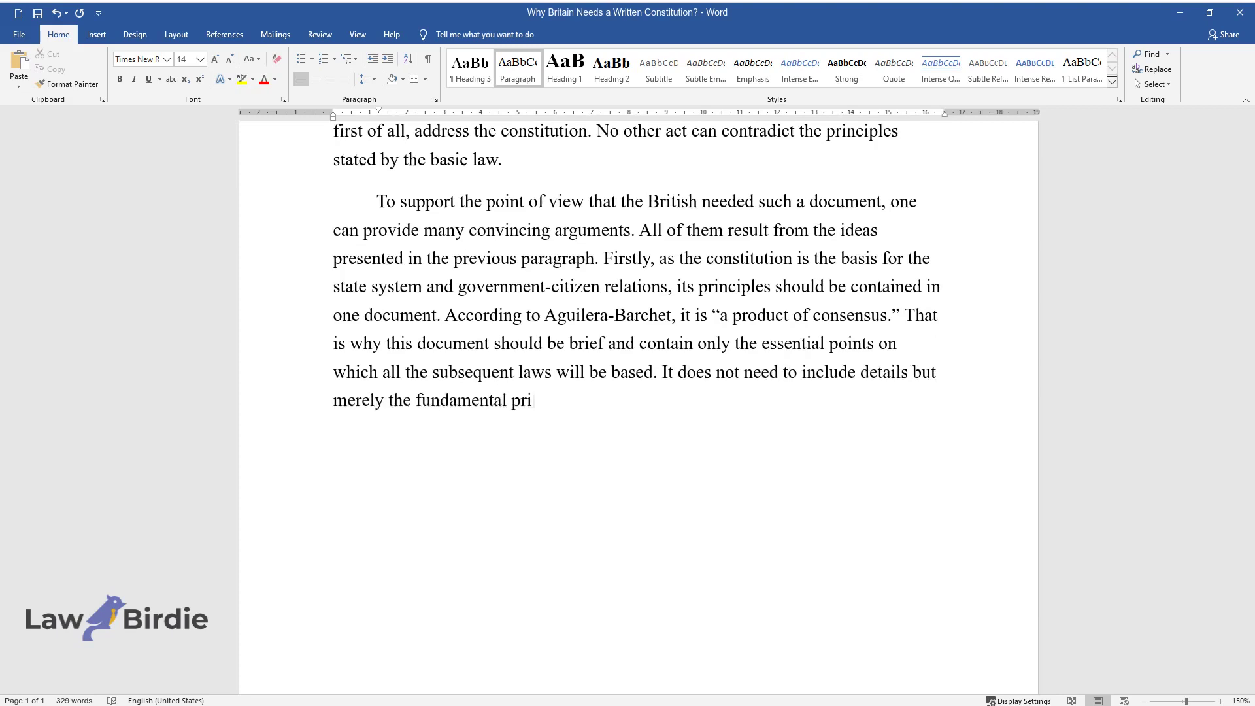
pyautogui.write('nciples of state-building and func')
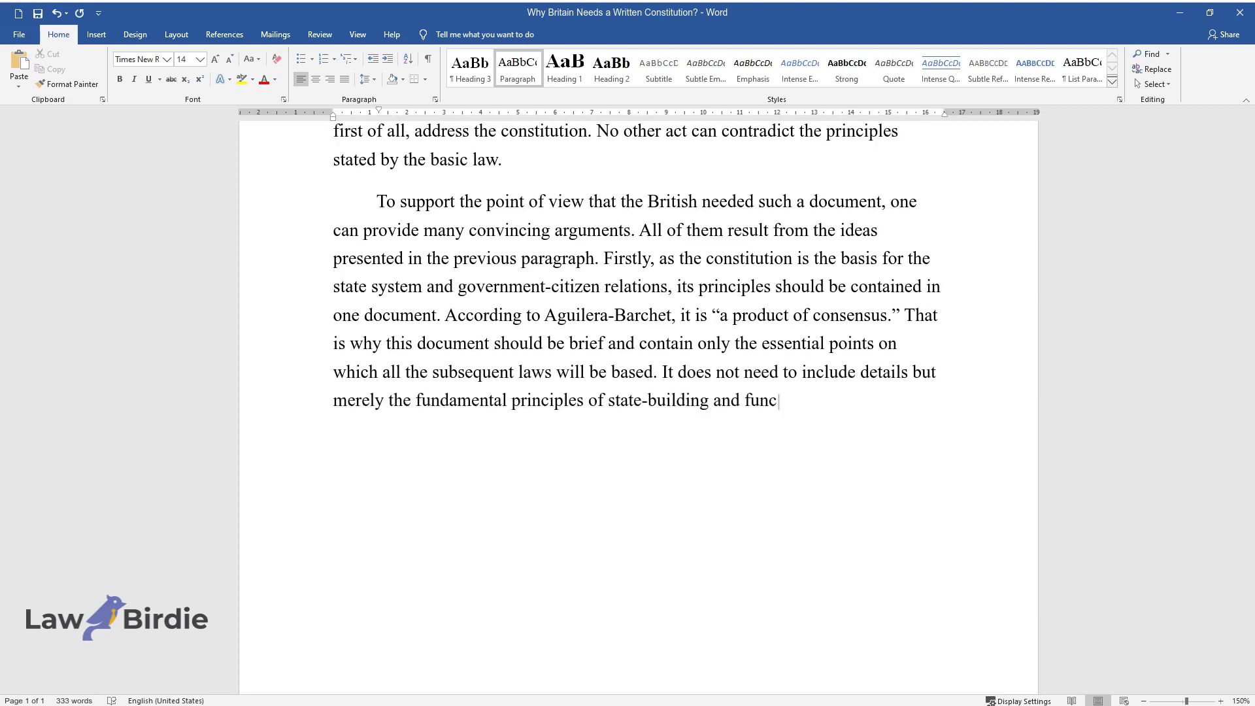
# Step: Add "When a constitution is a single book of several pages, every citizen can easily use it and operate it in court."
pyautogui.write('tioning. When a constitution is a s')
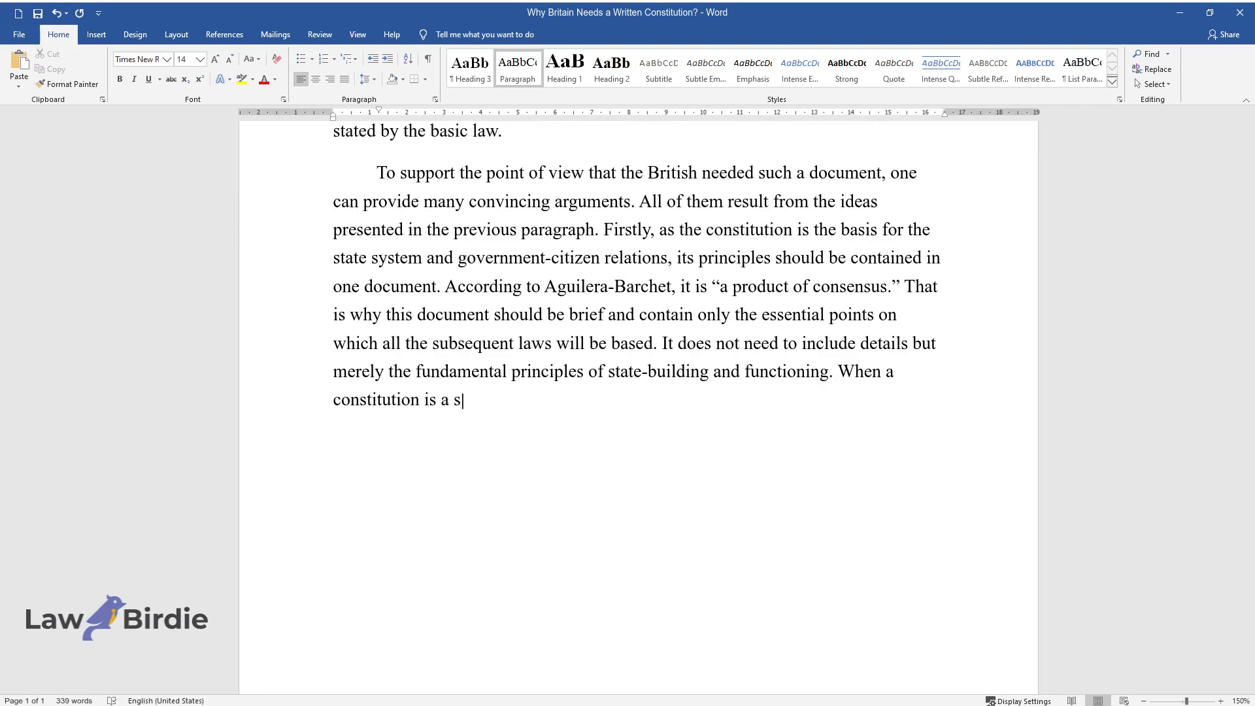
pyautogui.write('ingle book of several pages, every ')
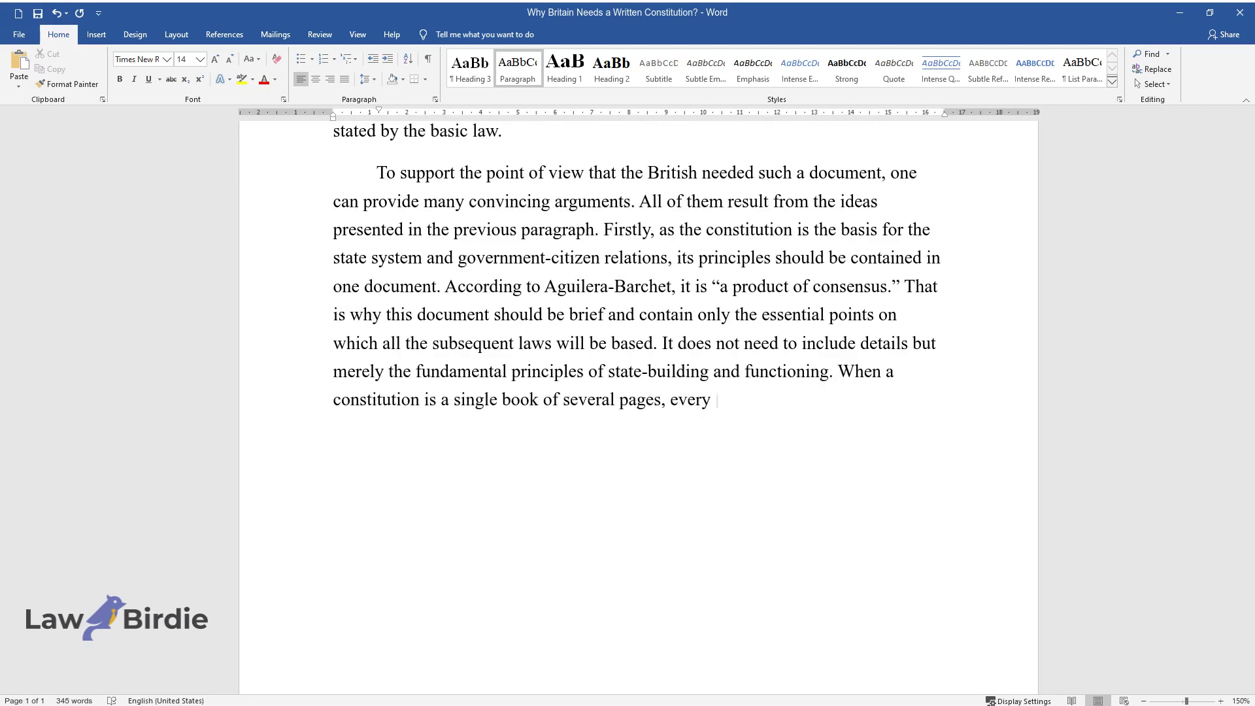
pyautogui.write('citizen can easily use it and oper')
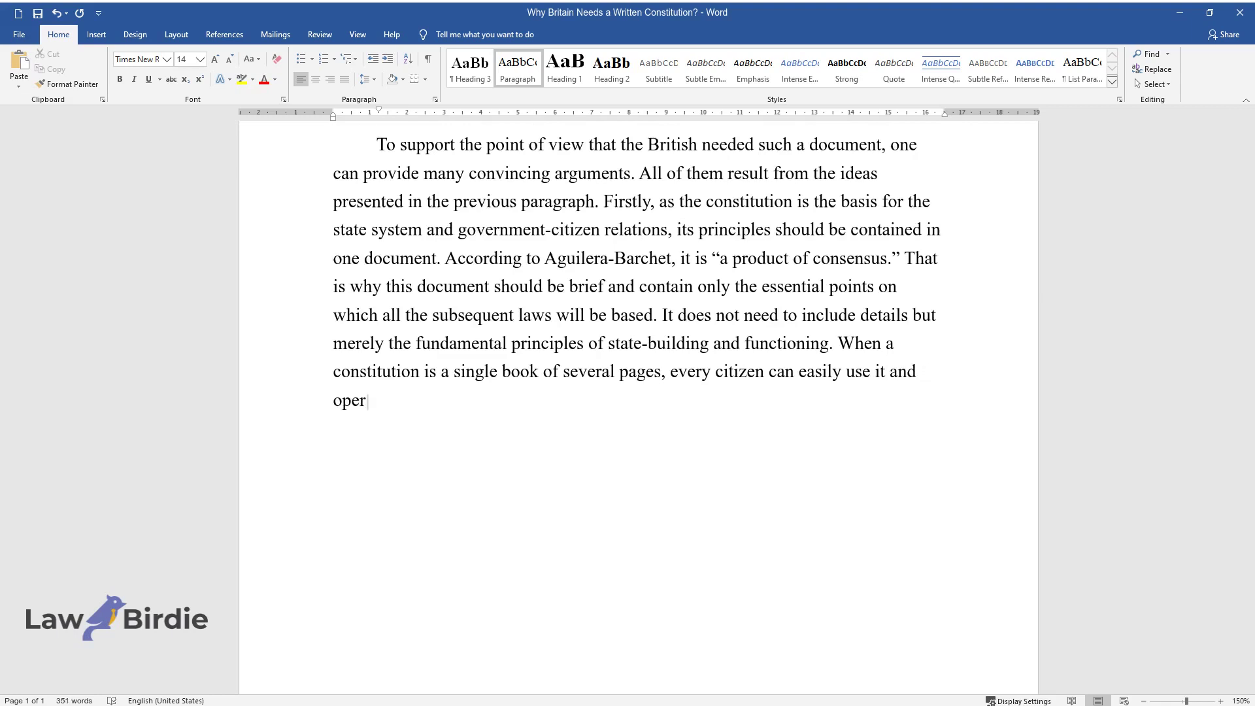
# Step: Add that, however, in Great Britain one must spend a considerable period looking through all the documents substituting for the constitution to find defense arguments from arbitrariness
pyautogui.write('ate it in court. However, in Great ')
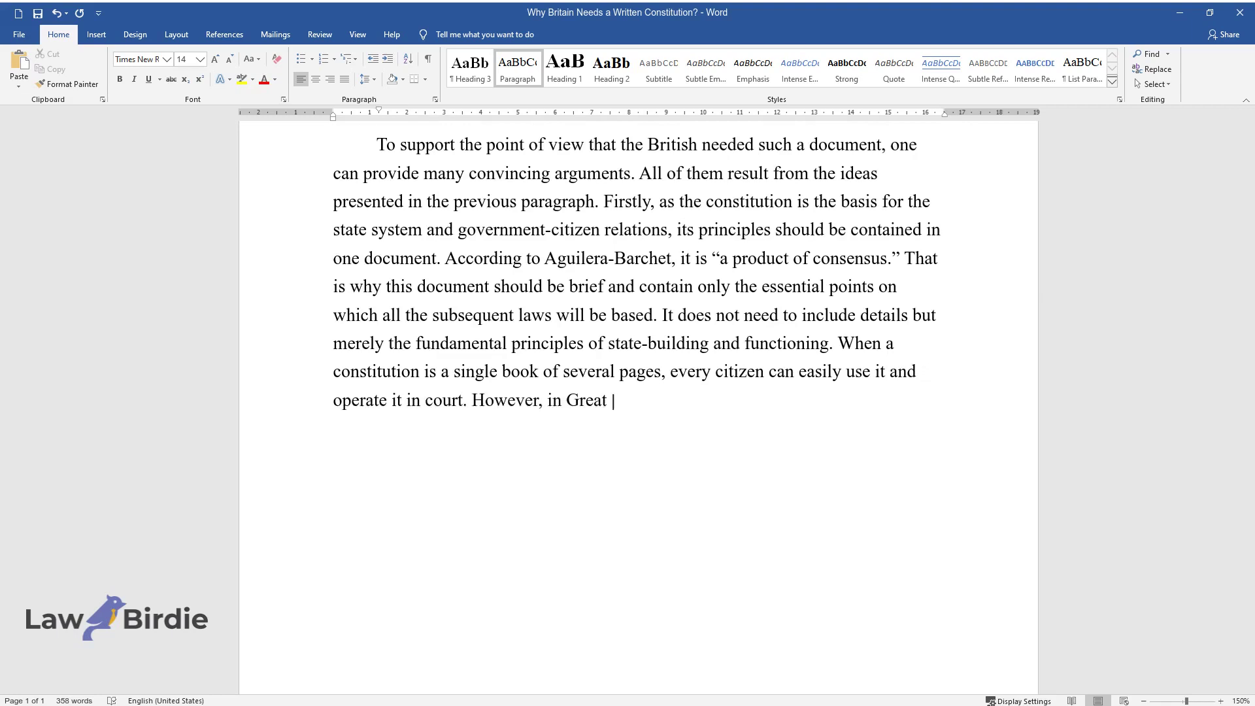
pyautogui.write('Britain one has to spend a conside')
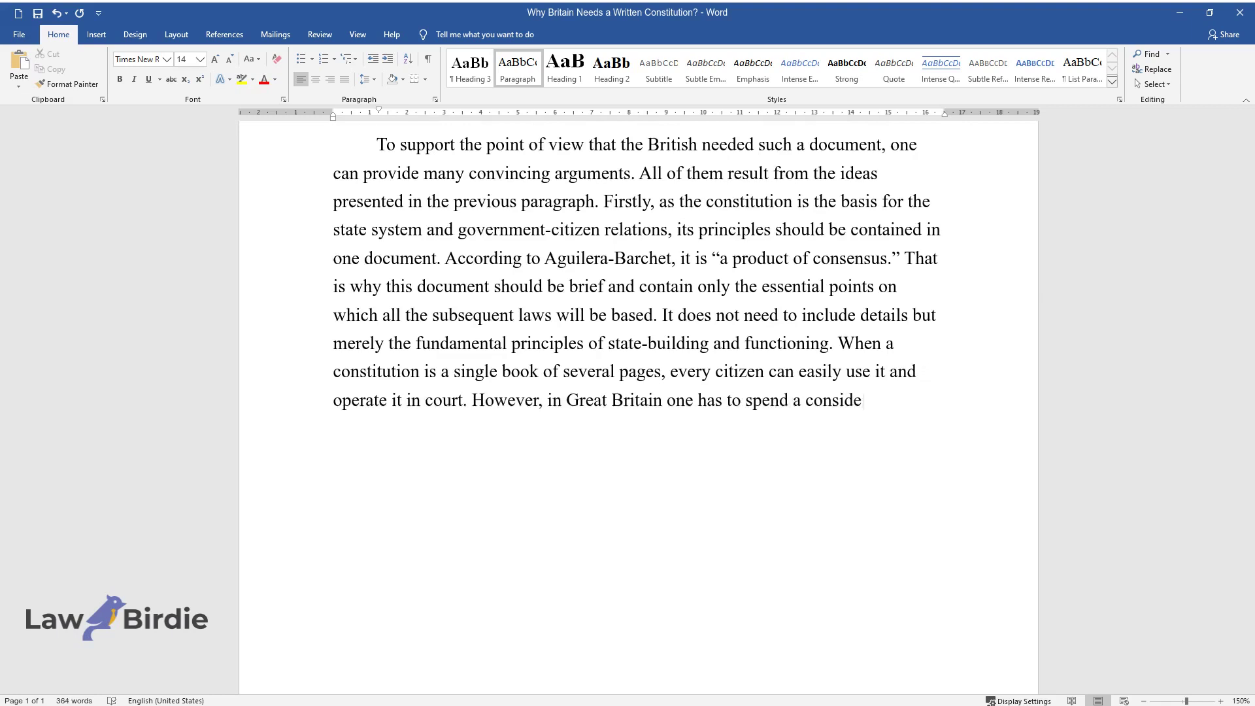
pyautogui.write('rable period to look through all th')
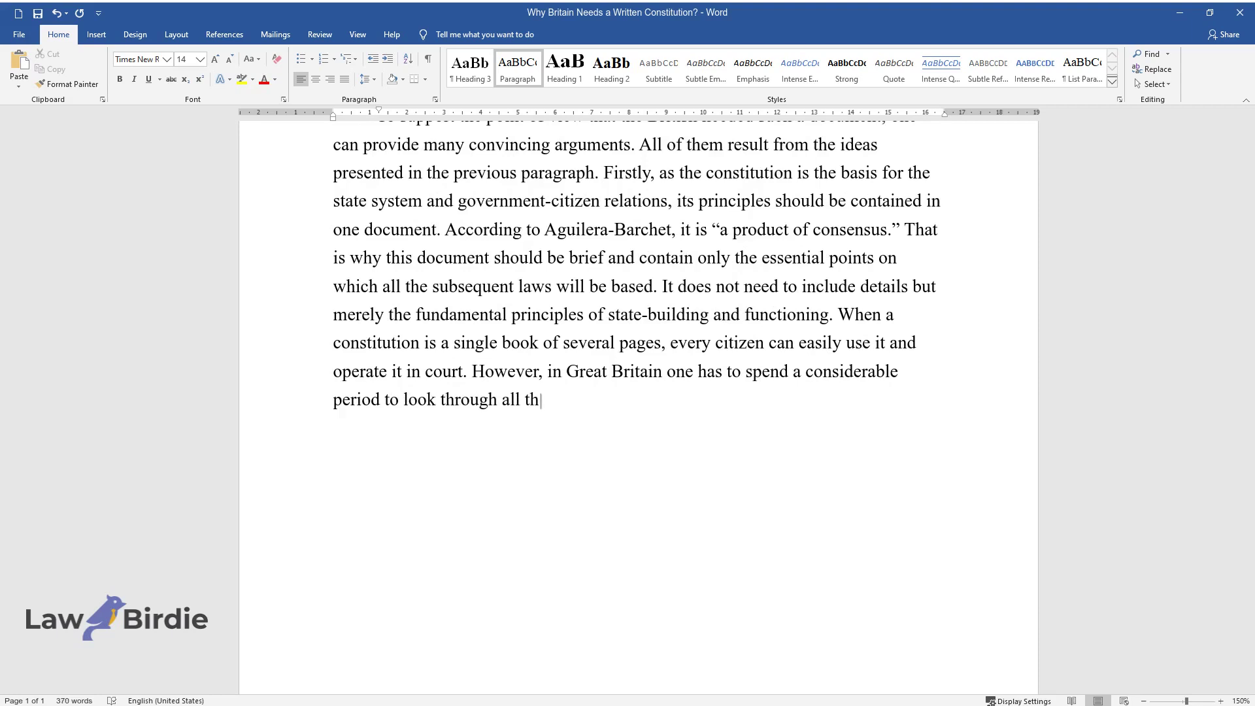
pyautogui.write('e documents, substituting for the ')
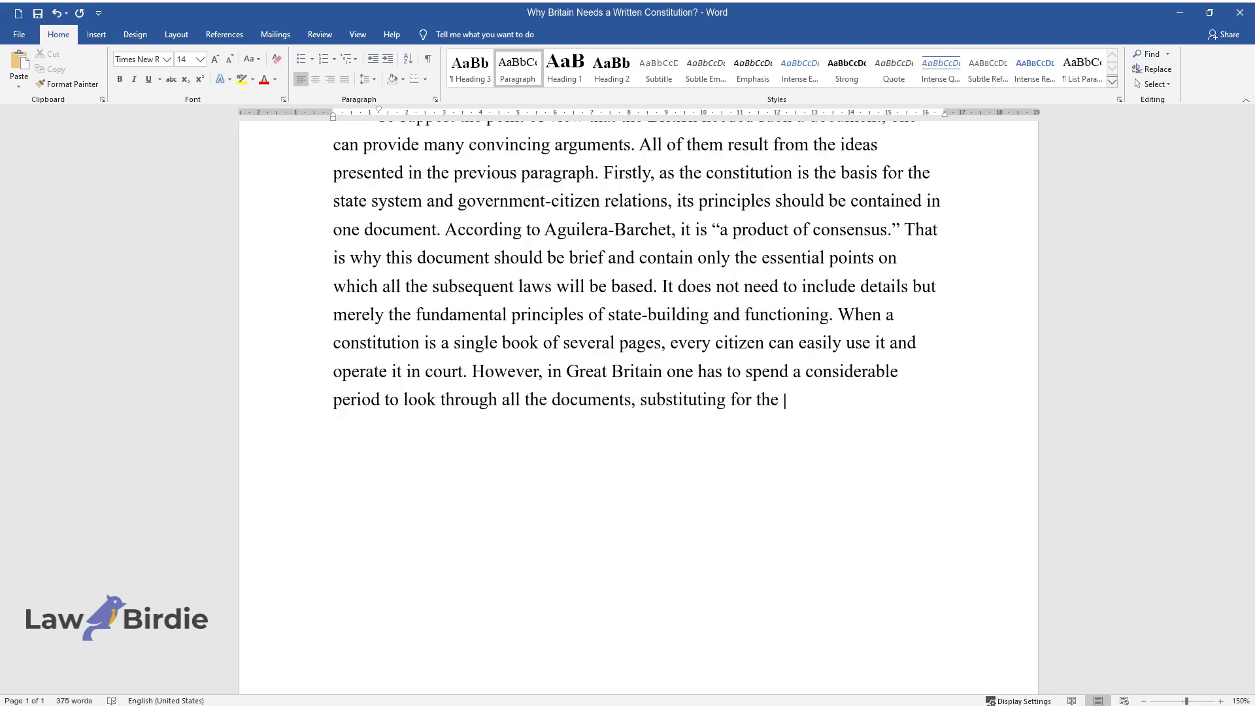
pyautogui.write('constitution, to understand what arguments to use as')
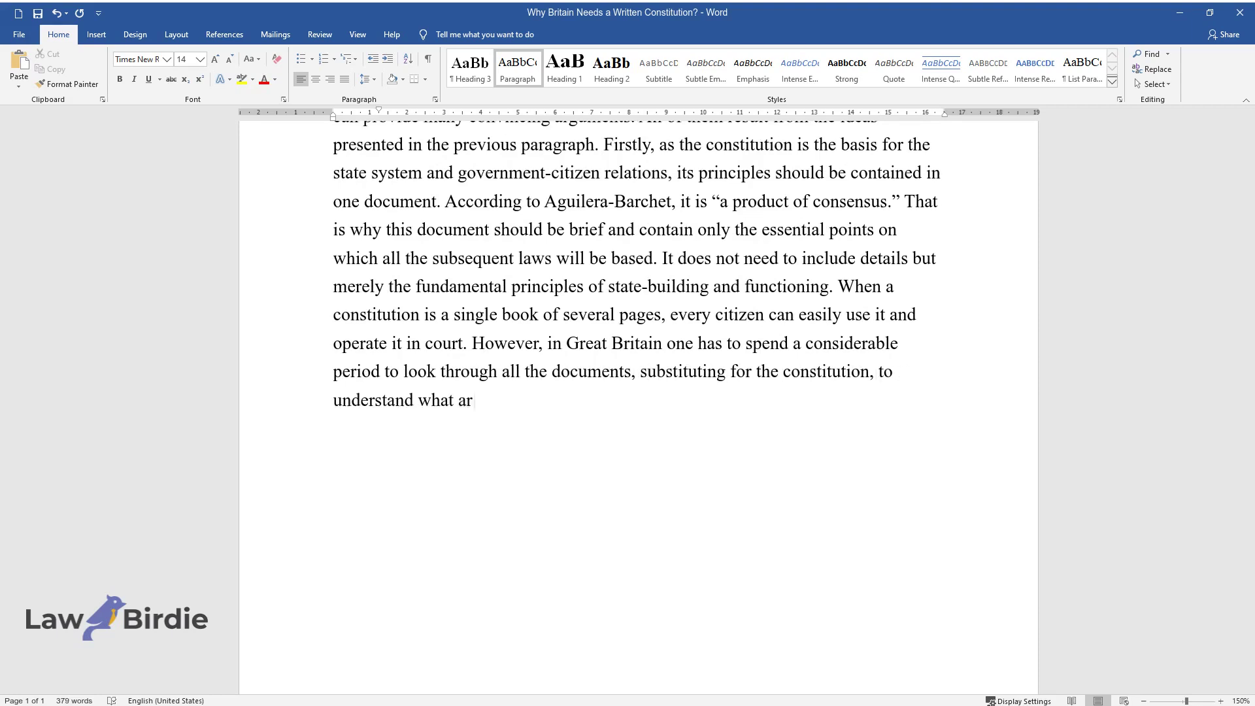
pyautogui.write(' a defense from a')
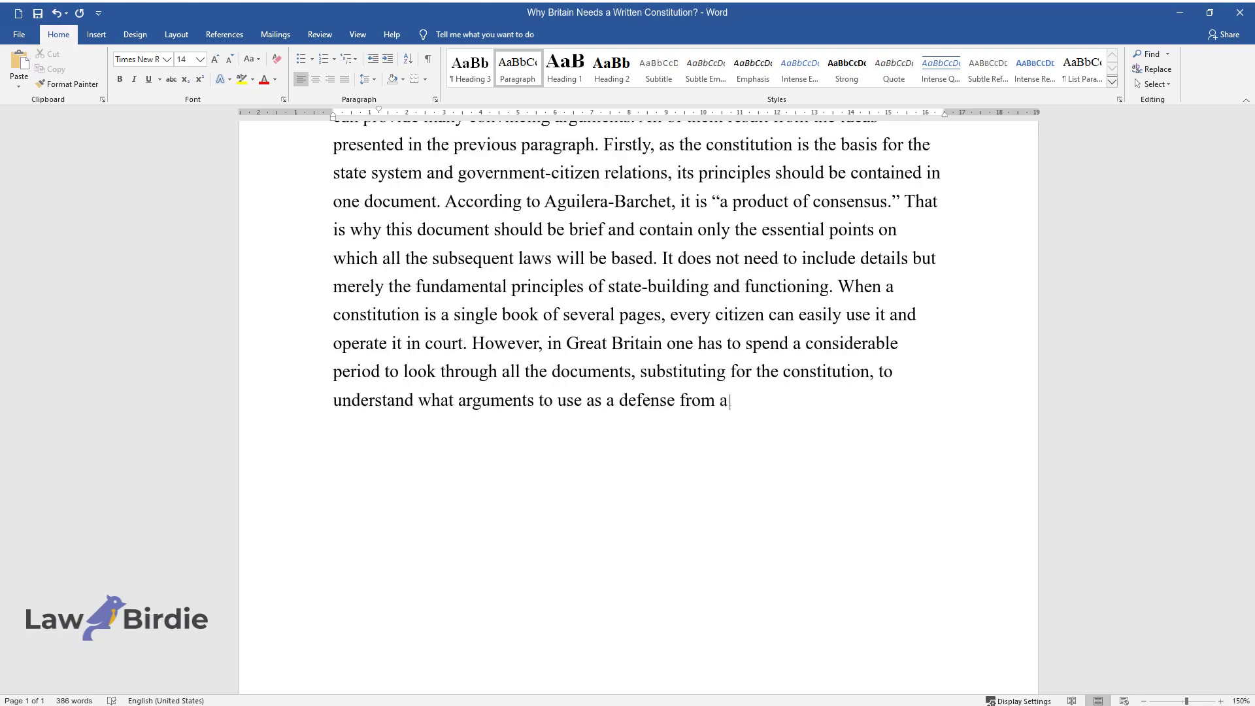
# Step: Close the paragraph with "That is the first reason why a written basic law is necessary for Great Britain."
pyautogui.write('rbitrariness. That is the first reason why a written basic la')
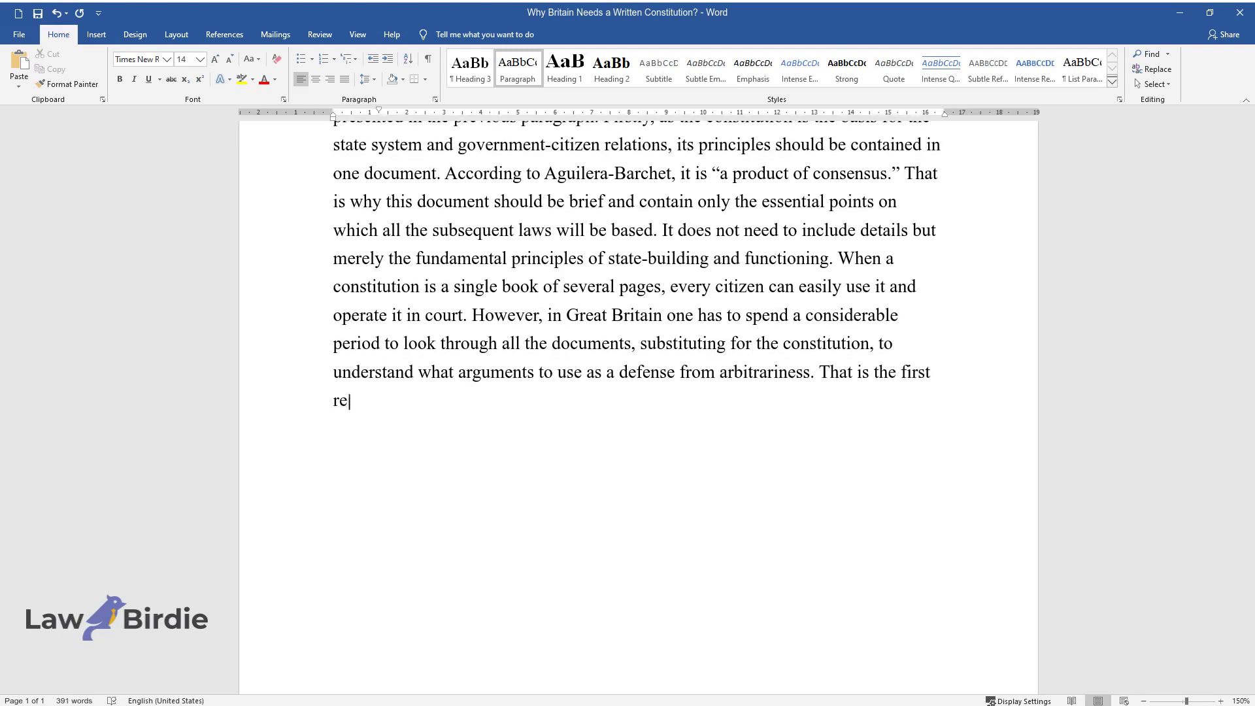
pyautogui.write('w is nec')
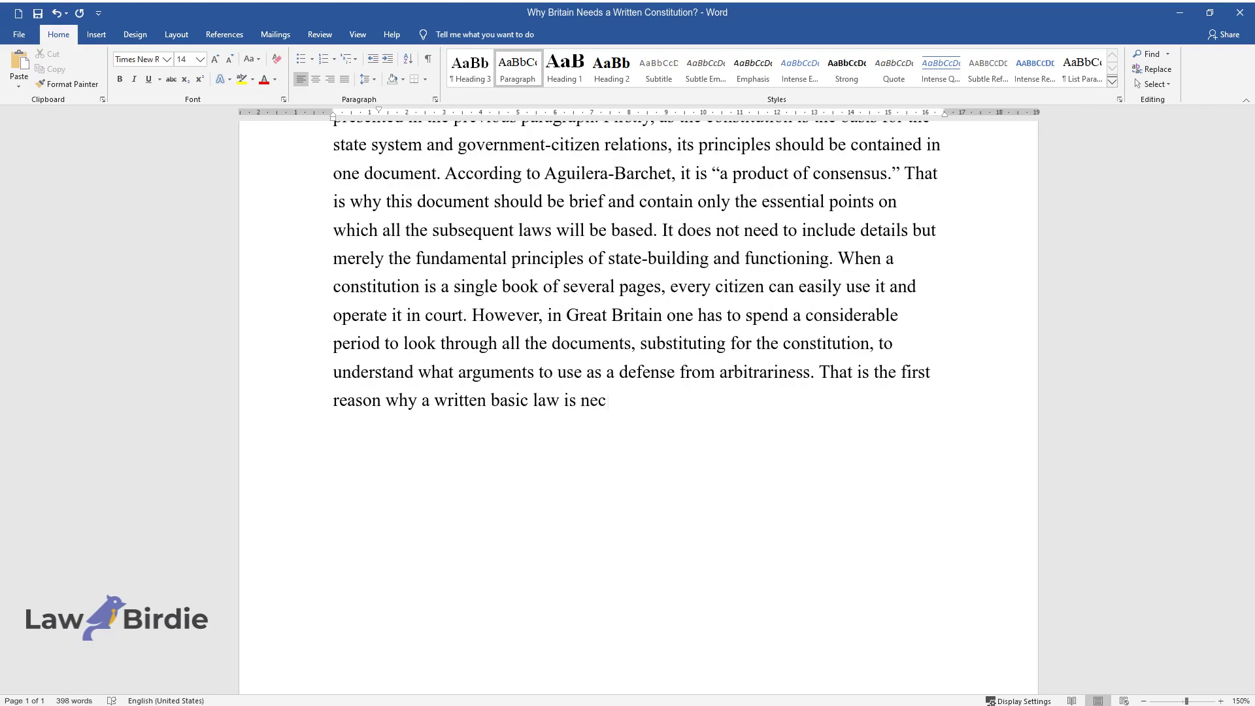
pyautogui.write('essary for Great Britain.')
# Step: Start a new paragraph with "Secondly, one should understand that many of the laws, constituting the British “constitution,” are outdated."
pyautogui.press('Return')
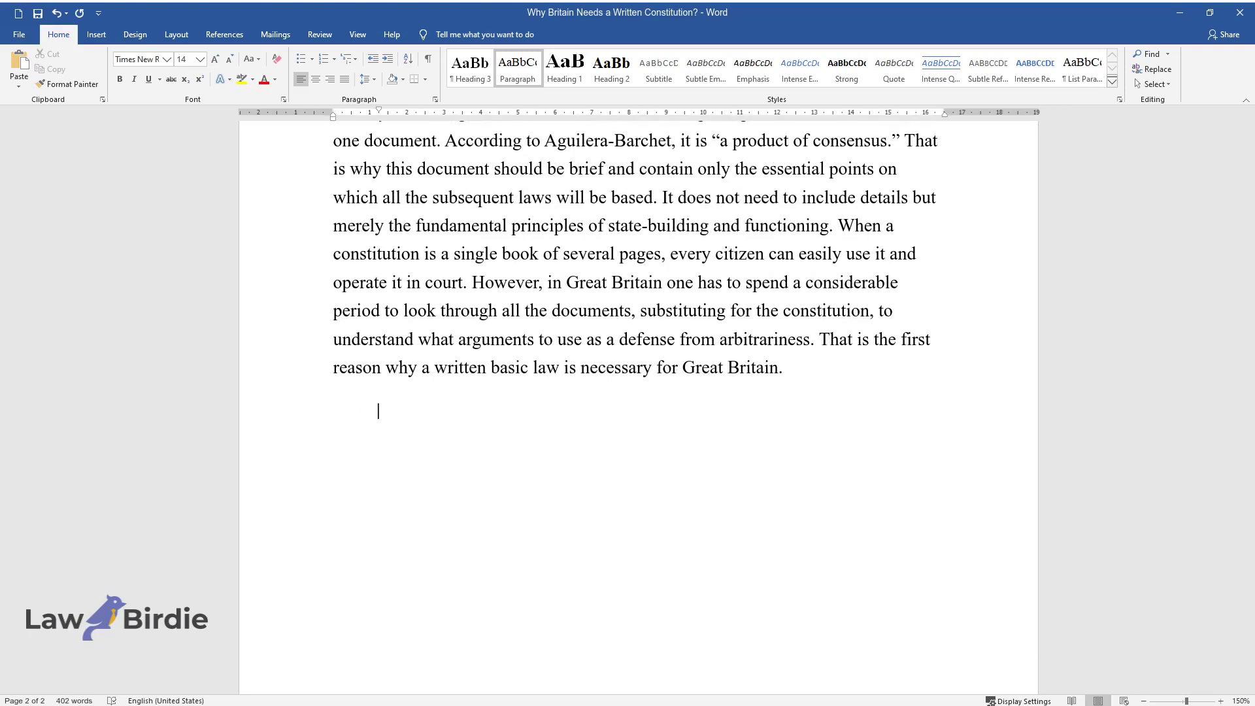
pyautogui.write('Secondly, one should understand that many of the laws, const')
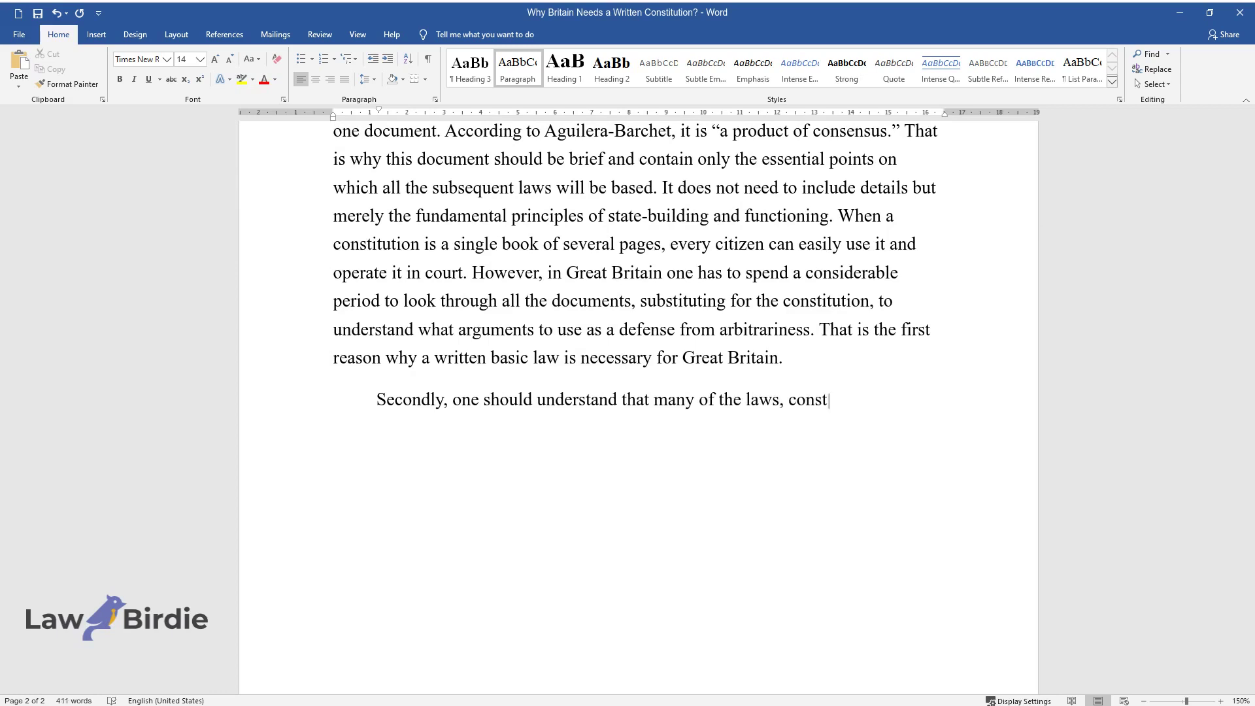
pyautogui.write('ituting the British “constitution')
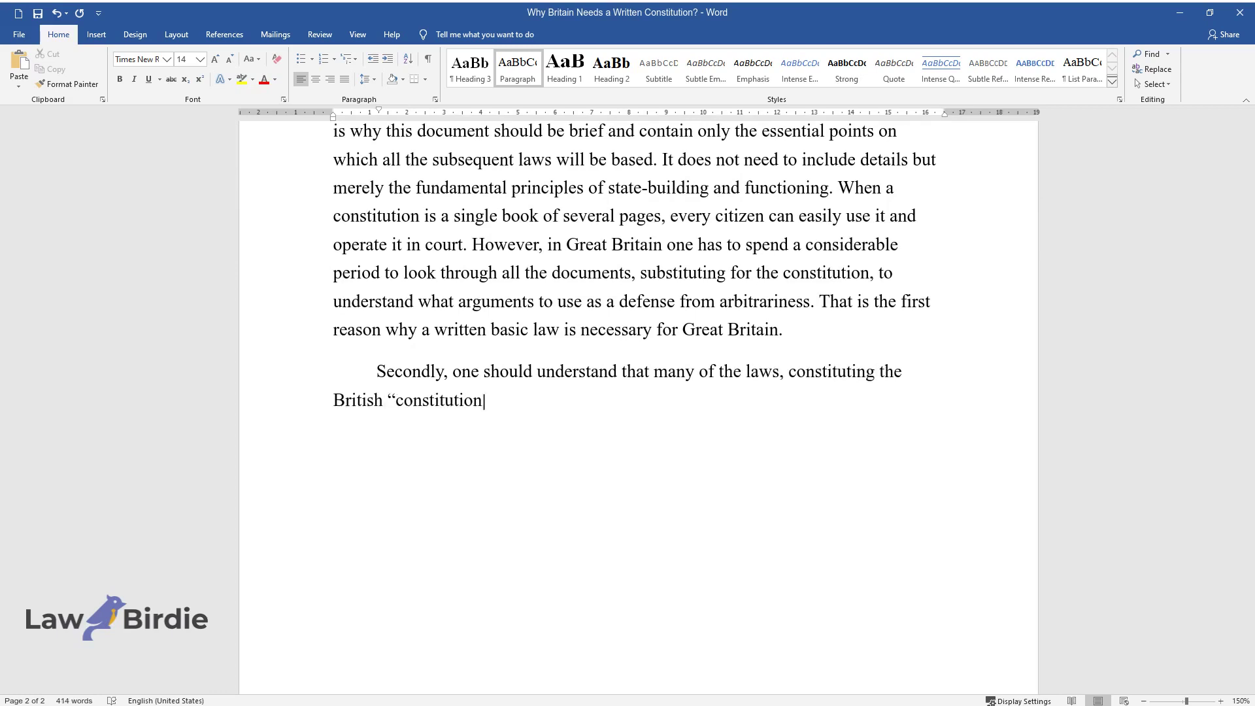
pyautogui.write(',” are outdated. According to Brow')
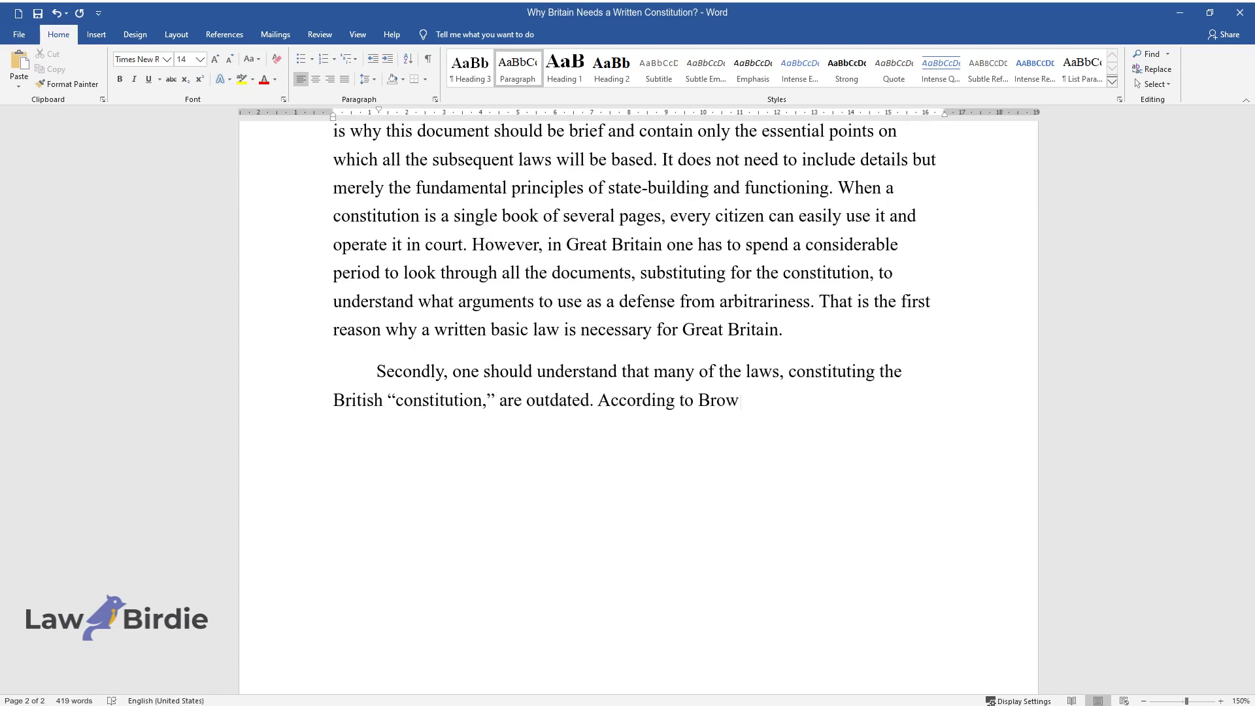
# Step: Cite the author on Magna Carta, a cornerstone for eight hundred years, containing points incompatible with present-day realities, such as “clauses… about fish traps in the Thames.”
pyautogui.write('ning, even the significant histor')
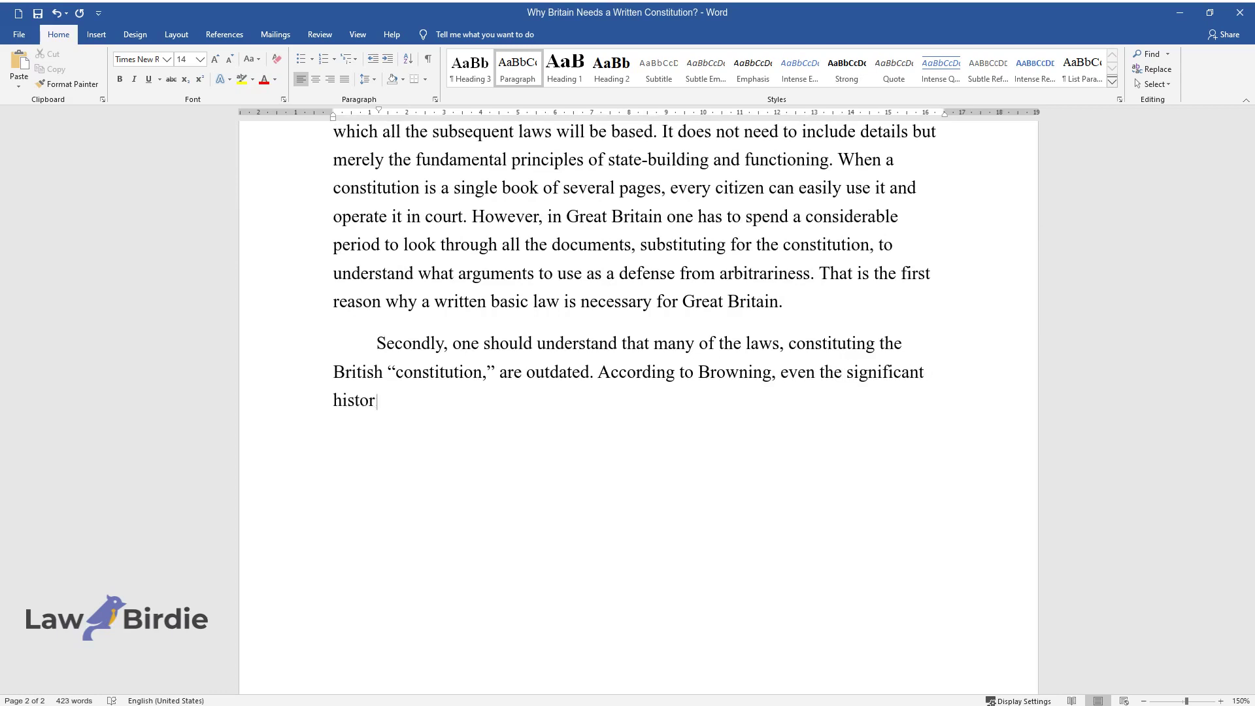
pyautogui.write('ical document Magna Carta, which ')
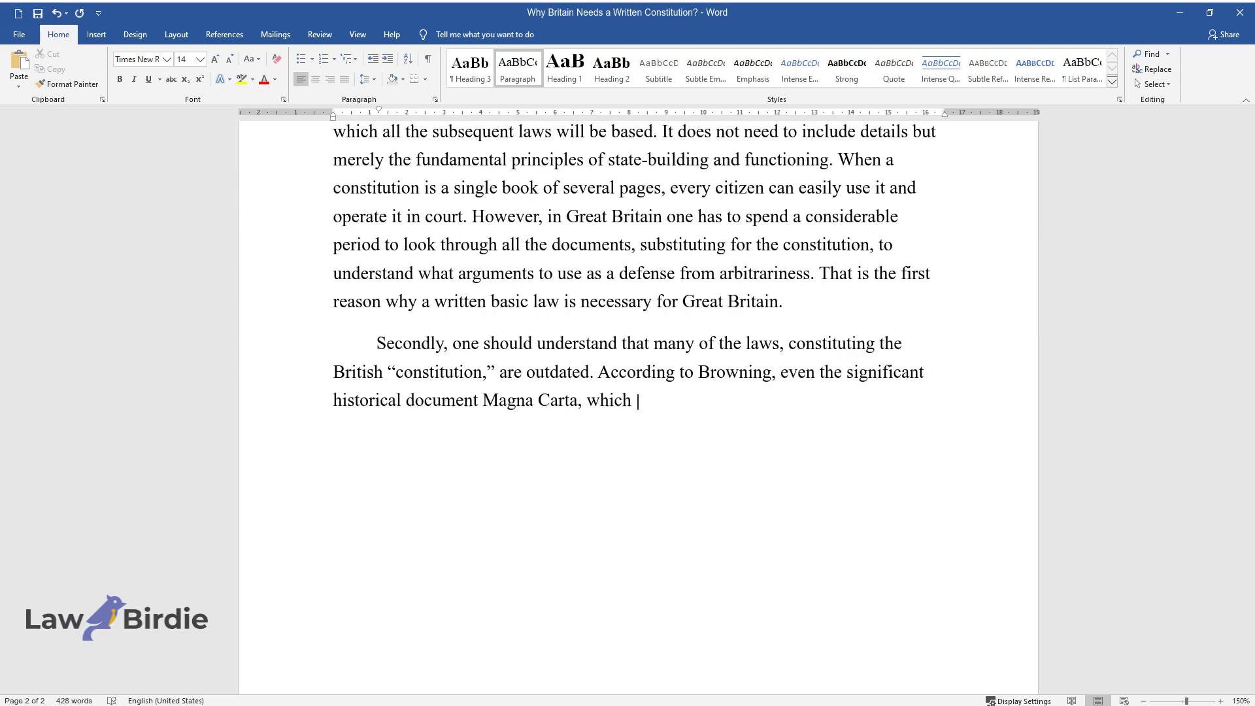
pyautogui.write('has been one of the British legal ')
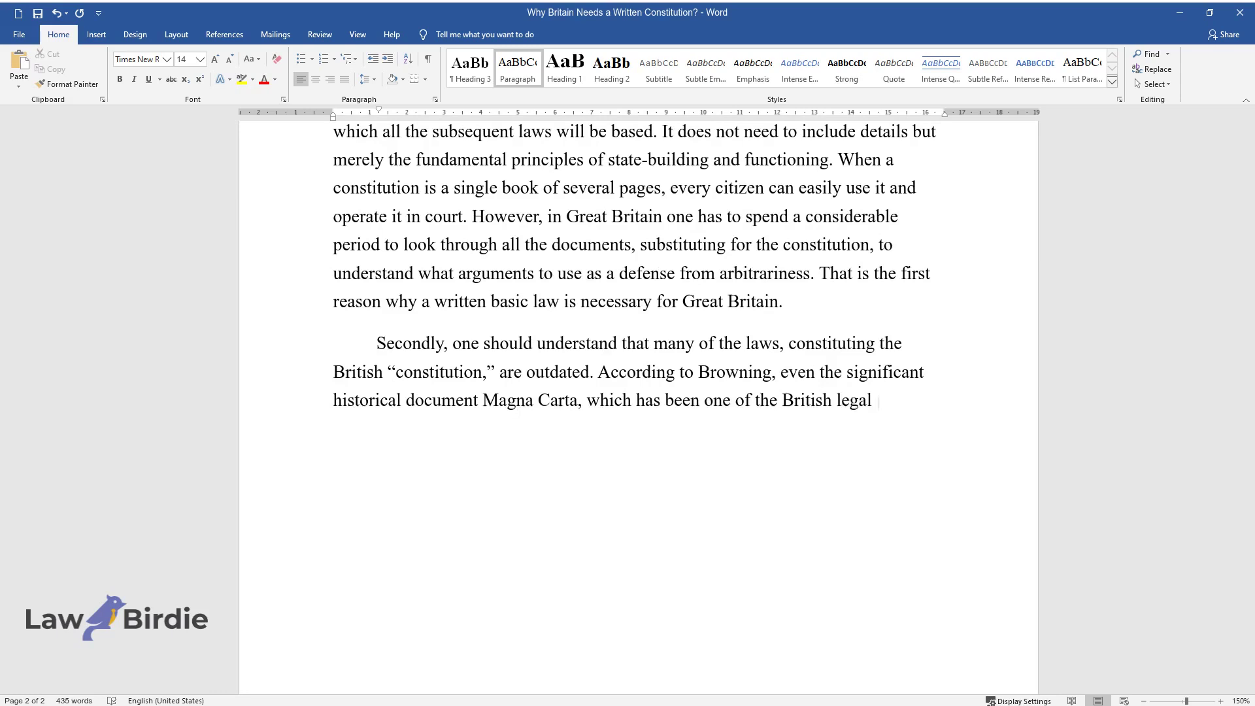
pyautogui.write("system's cornerstones for eight h")
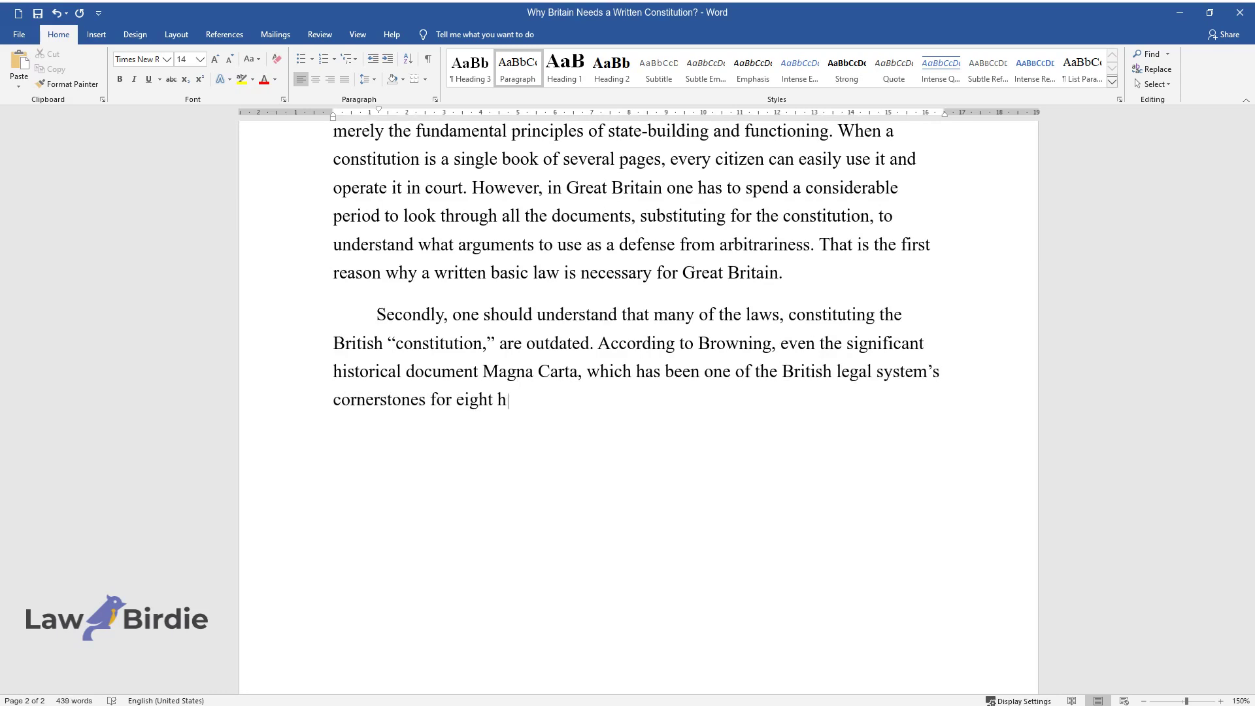
pyautogui.write('undred years, contains points tha')
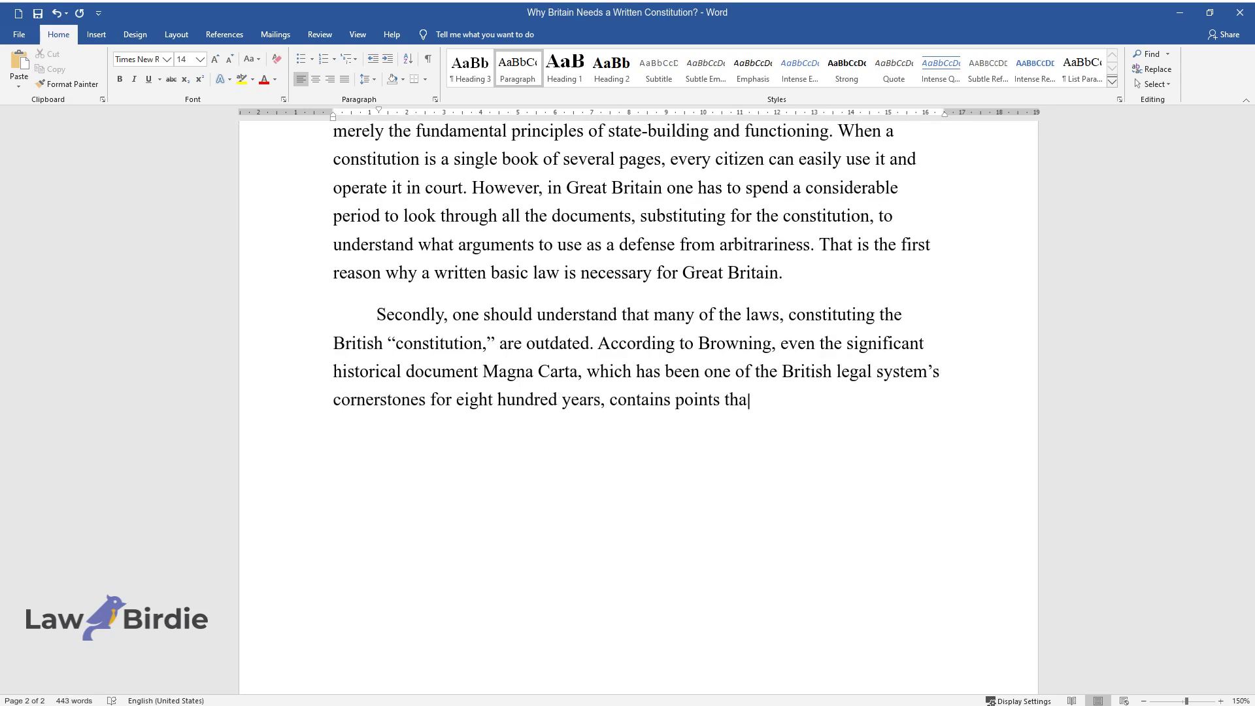
pyautogui.write('t are incompatible with the presen')
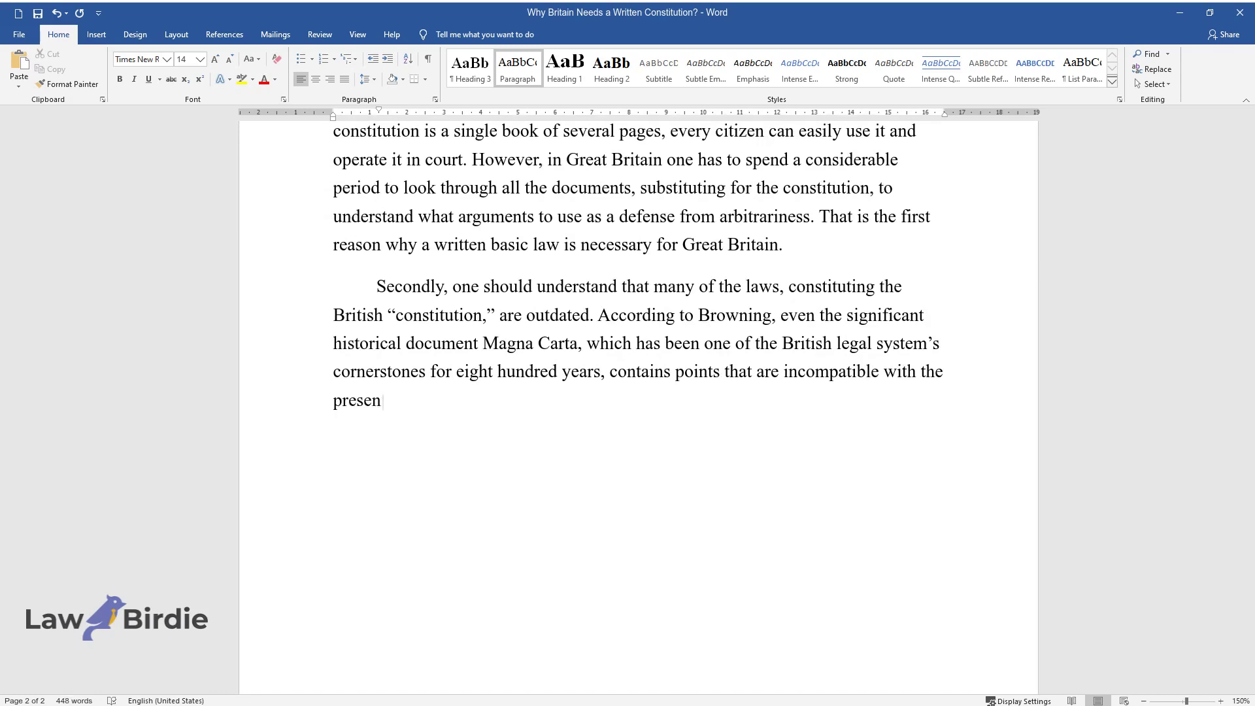
pyautogui.write('t-day realities, such as "clauses')
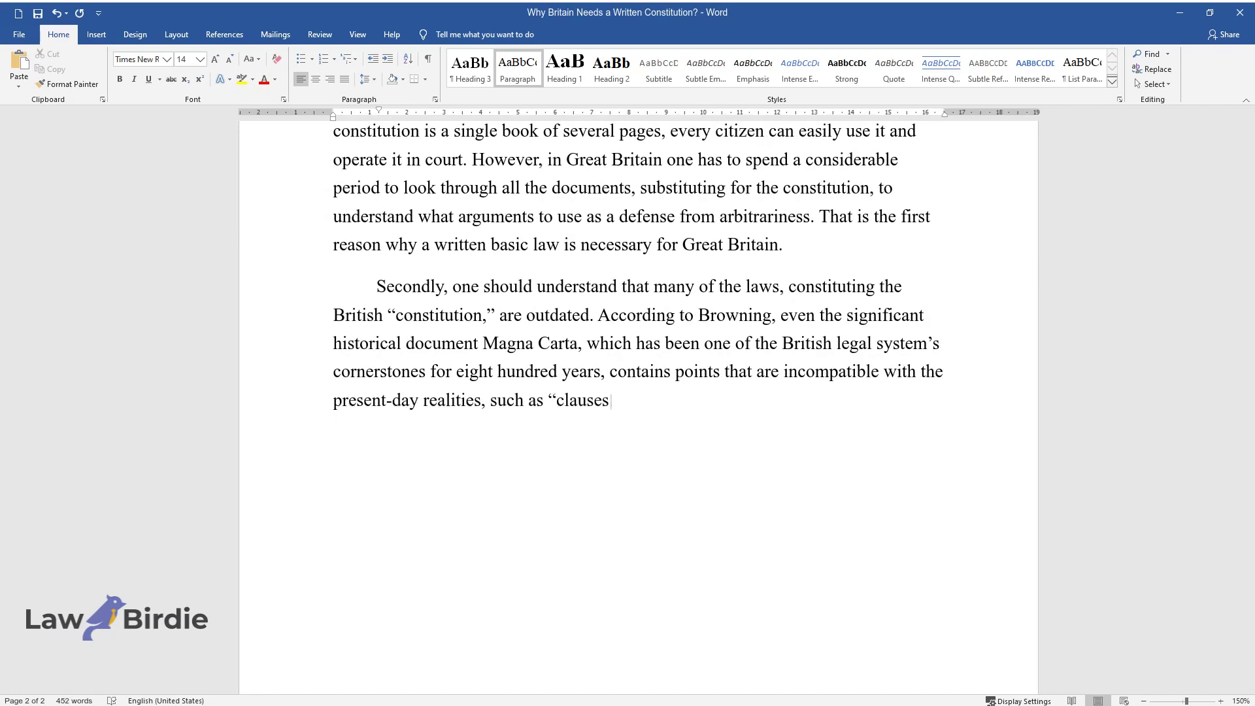
pyautogui.write('.')
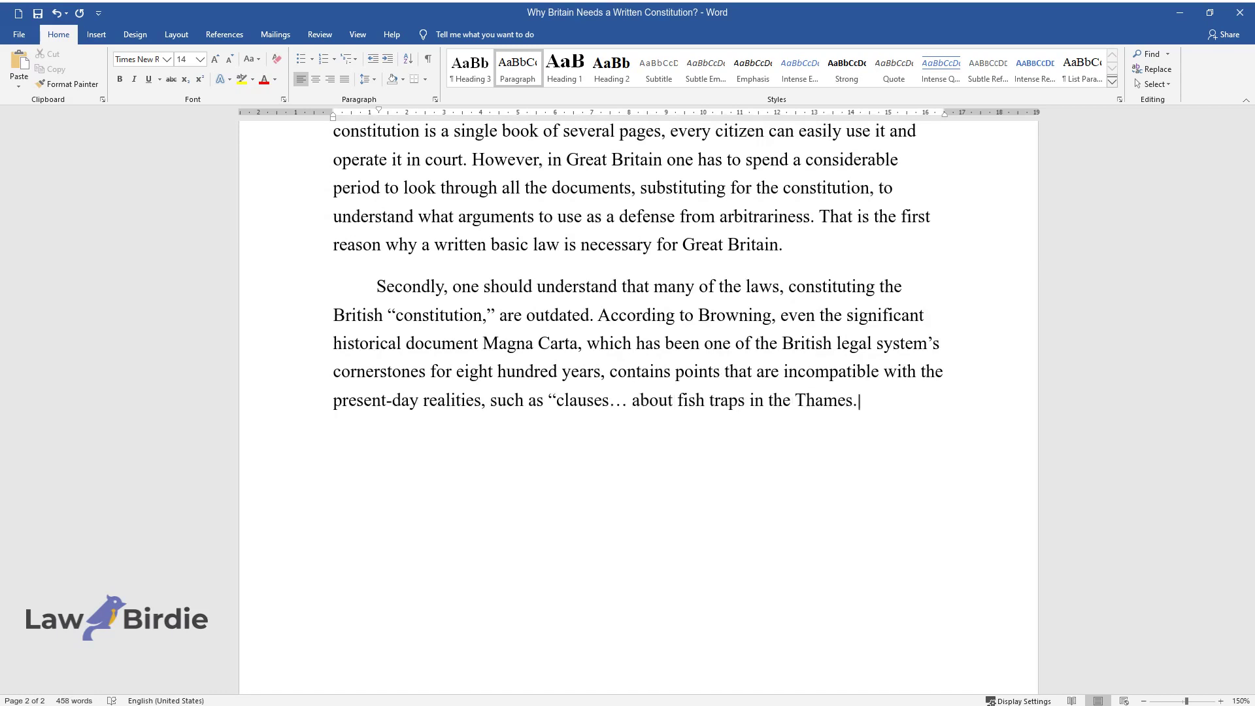
# Step: Add "Officially, such clauses and laws are still in operation. It means that, theoretically, they may be put into practice."
pyautogui.write('.. about fish traps in the Thames." Officially, such clauses and law')
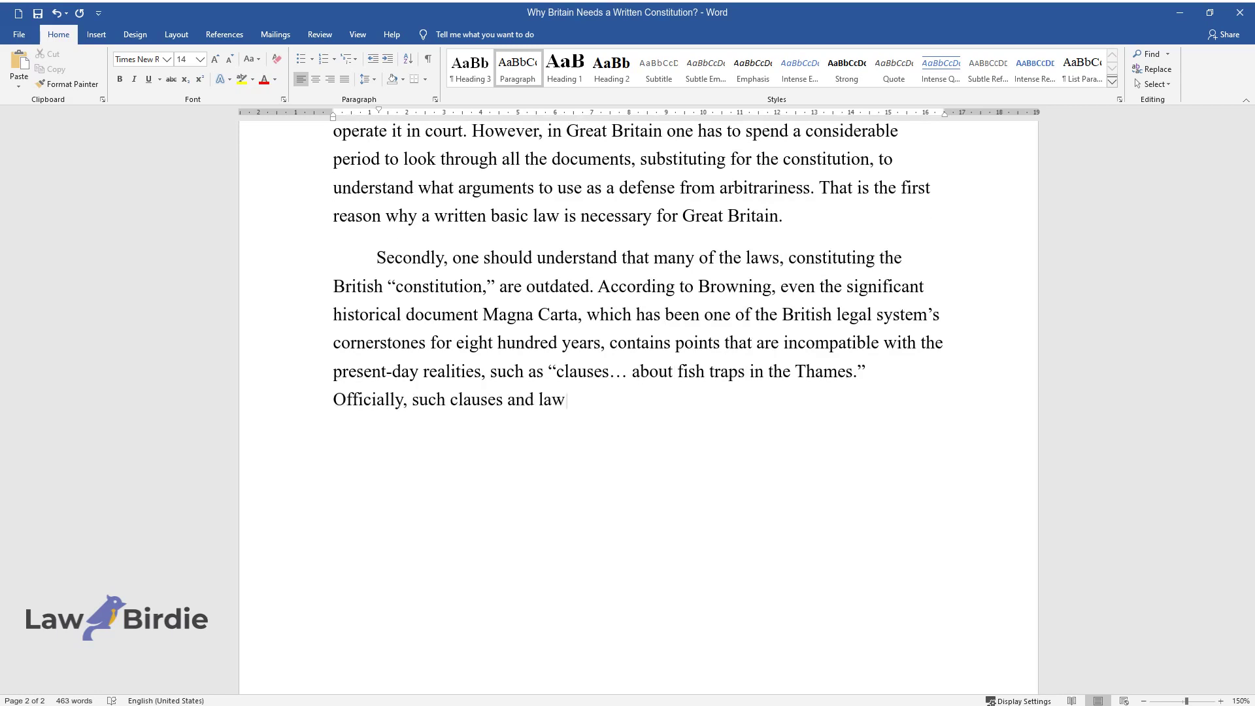
pyautogui.write('s are still in operation. It mean')
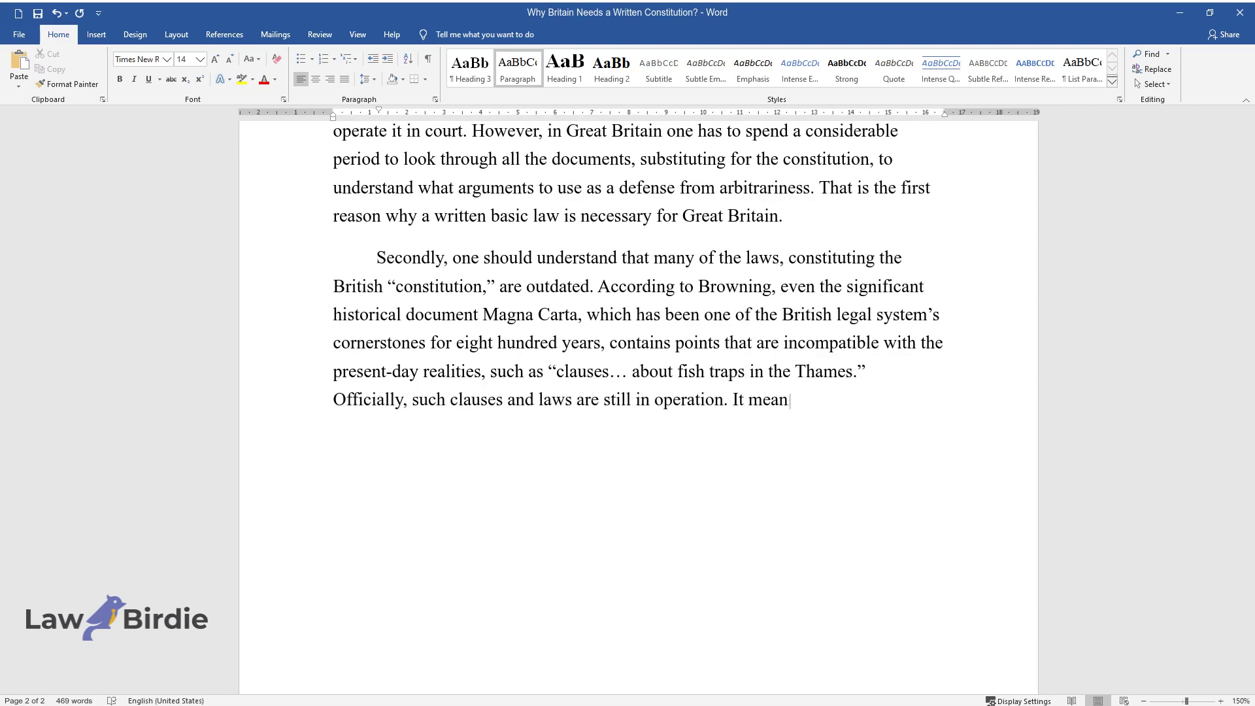
pyautogui.write('s that, theoretically, they may b')
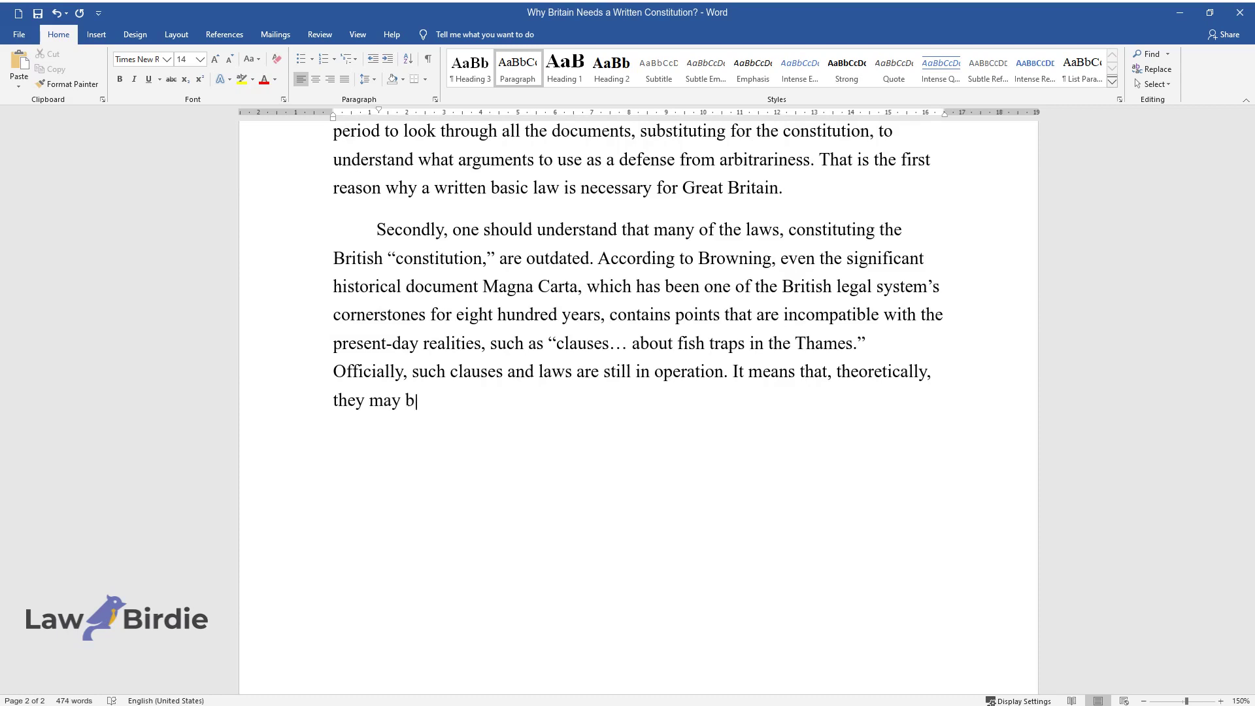
# Step: Add "However, judges and citizens realize that doing it would be an absurdity. Thus, it would be logical to exclude these points from the constitutional system."
pyautogui.write('e put into practice. However, judg')
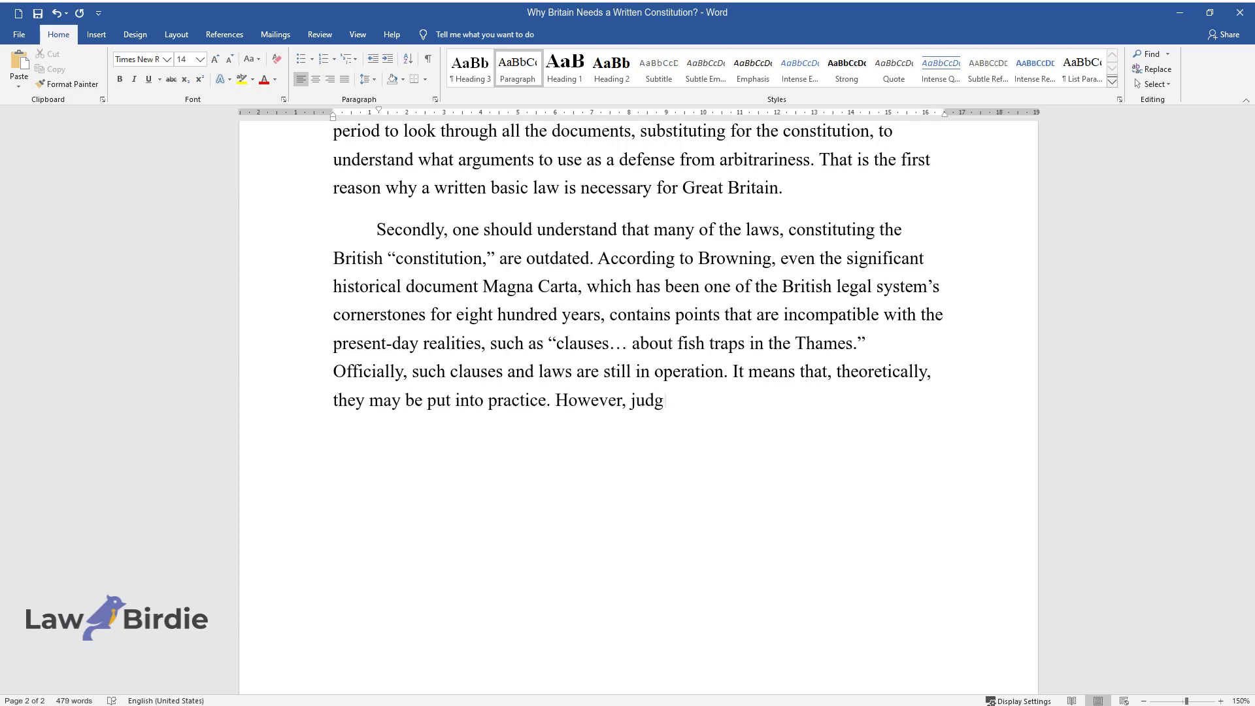
pyautogui.write('realize that doin')
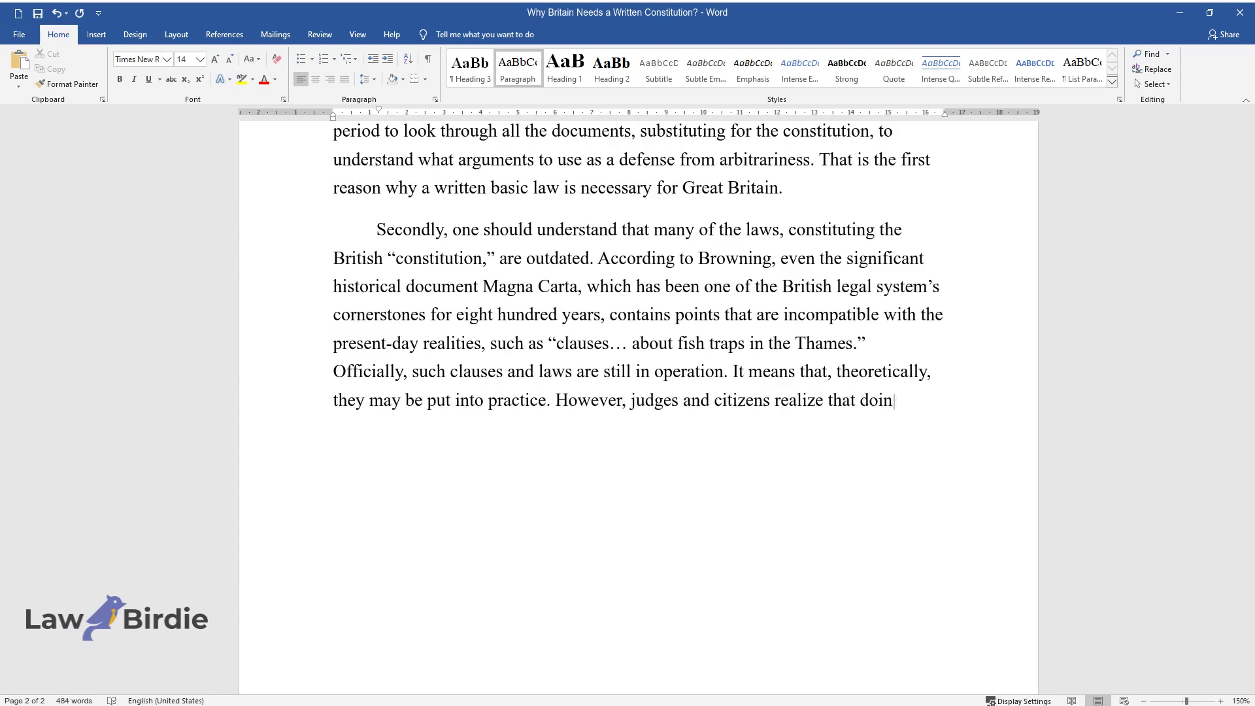
pyautogui.write('g it would be an absurdit')
pyautogui.write('y. Thus, it would be logi')
pyautogui.write('cal to exclude th')
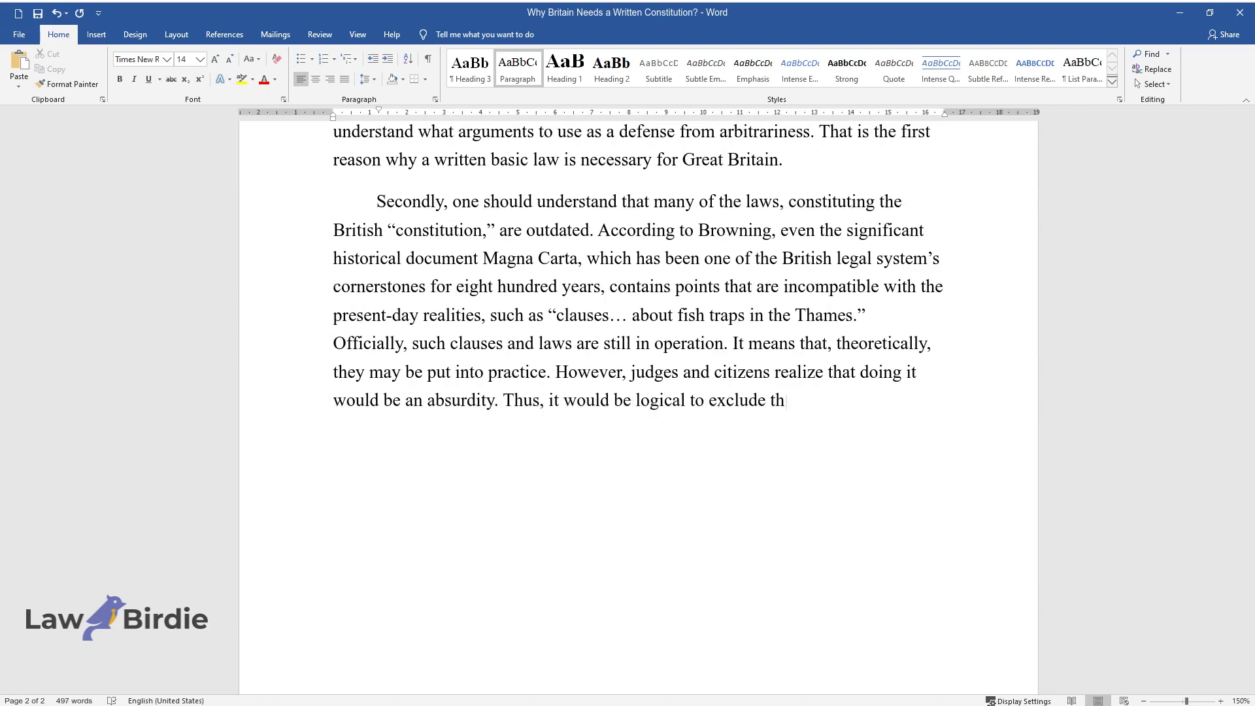
pyautogui.write('ese points from the constitutional system. The bes')
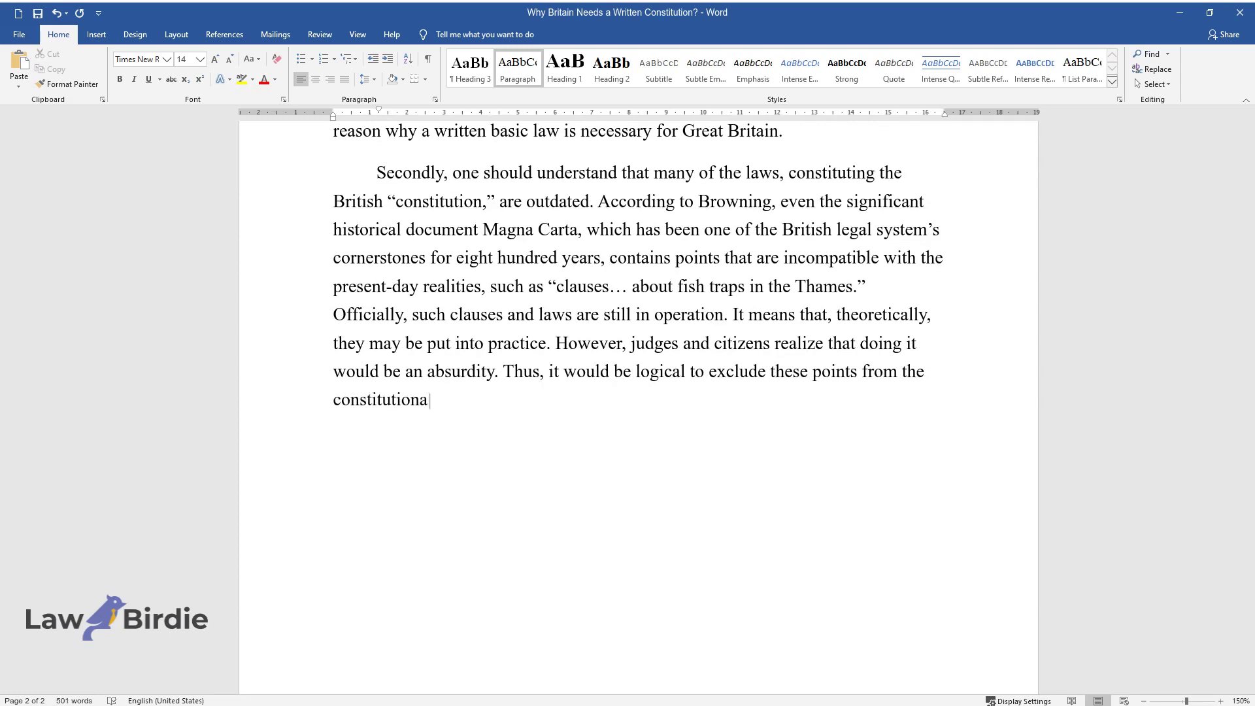
# Step: Close the paragraph with "The best way to do it is to work out a brief and laconic written constitution, which will contain only actual points."
pyautogui.write('t way to do it i')
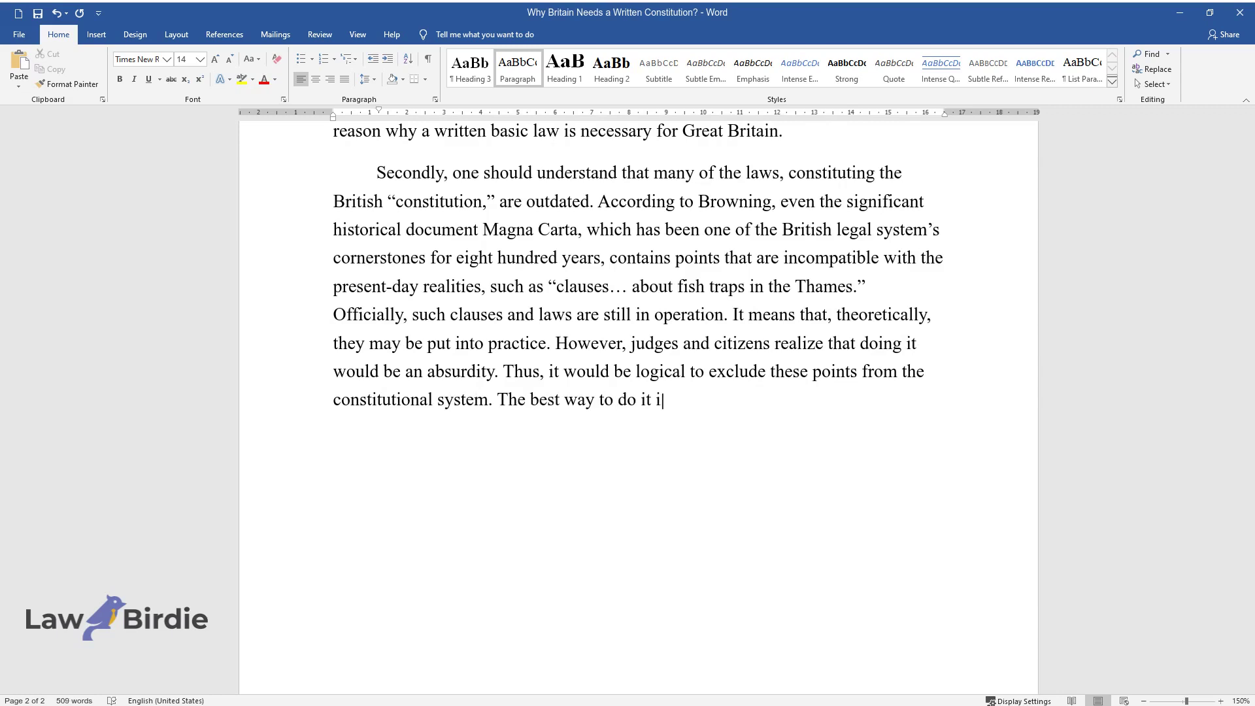
pyautogui.write('s to work out a brief and laconic ')
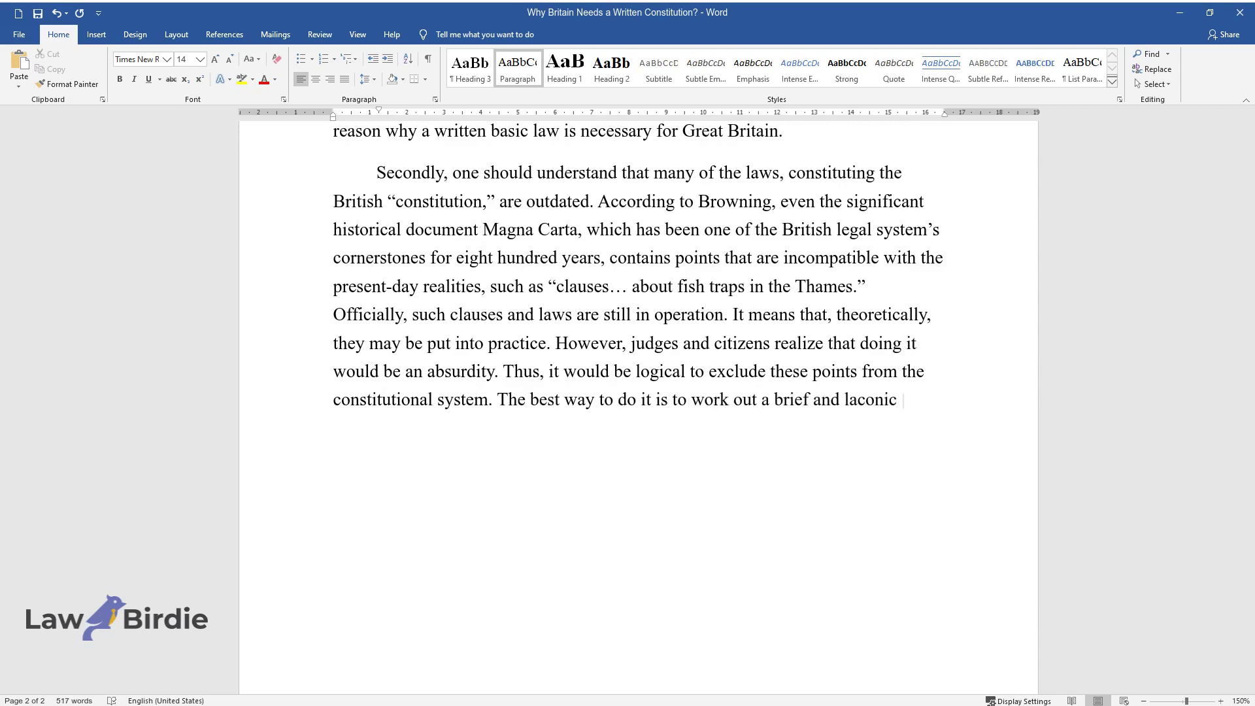
pyautogui.write('written constitution, which will ')
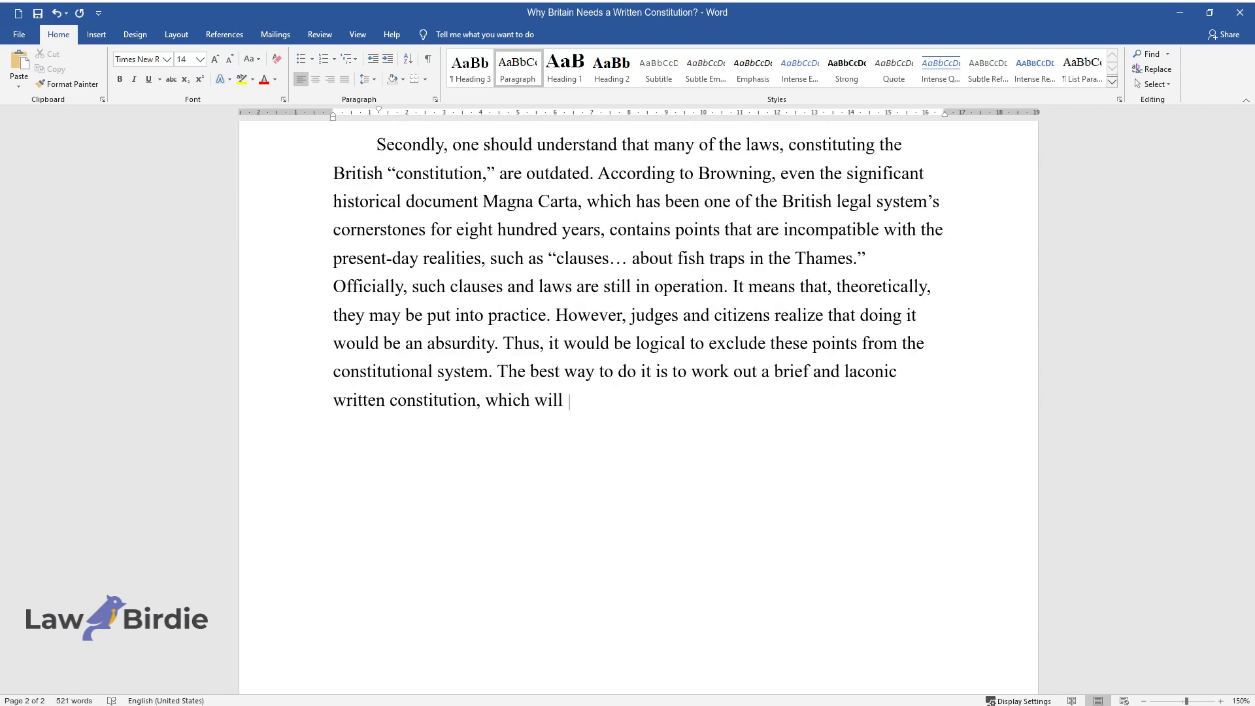
pyautogui.write('contain only actual points.')
# Step: Start a new paragraph with "Thirdly, the imperfectness of the existing constitutional system gives a lot of loopholes"
pyautogui.press('Return')
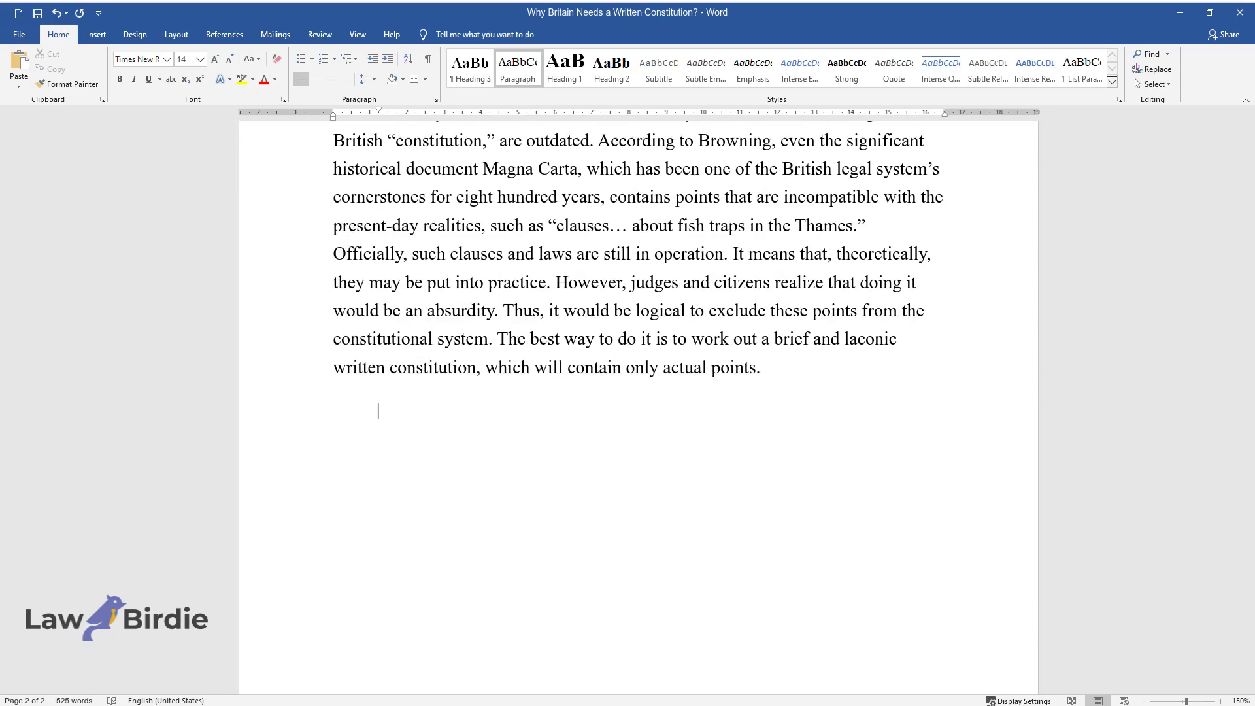
pyautogui.write('Thirdly, the imp')
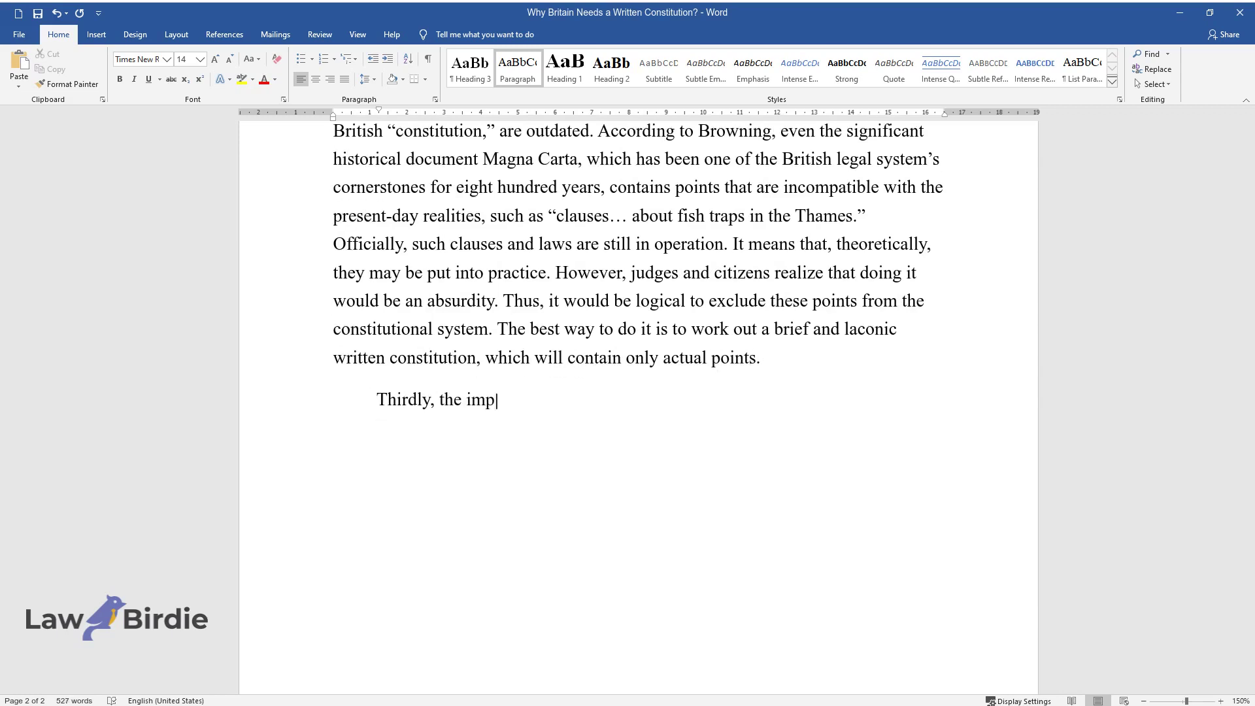
pyautogui.write('erfectness of the existing constitu')
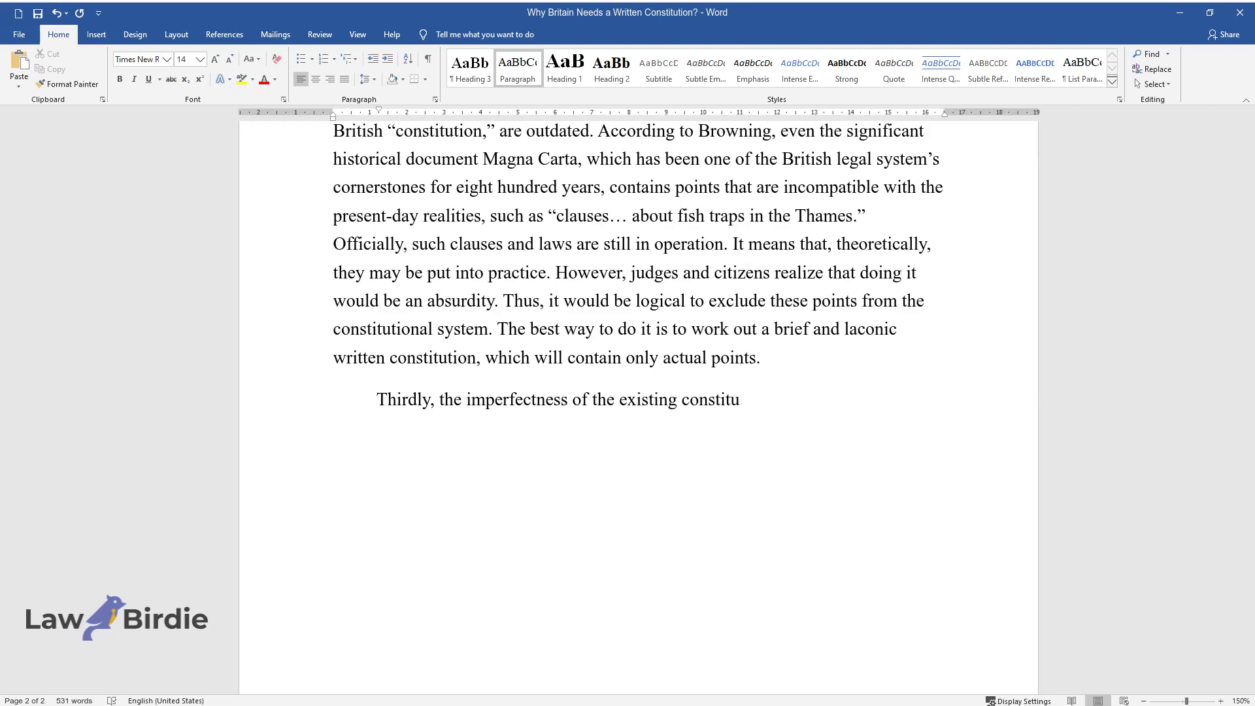
pyautogui.write('tional system gives a lot of loopho')
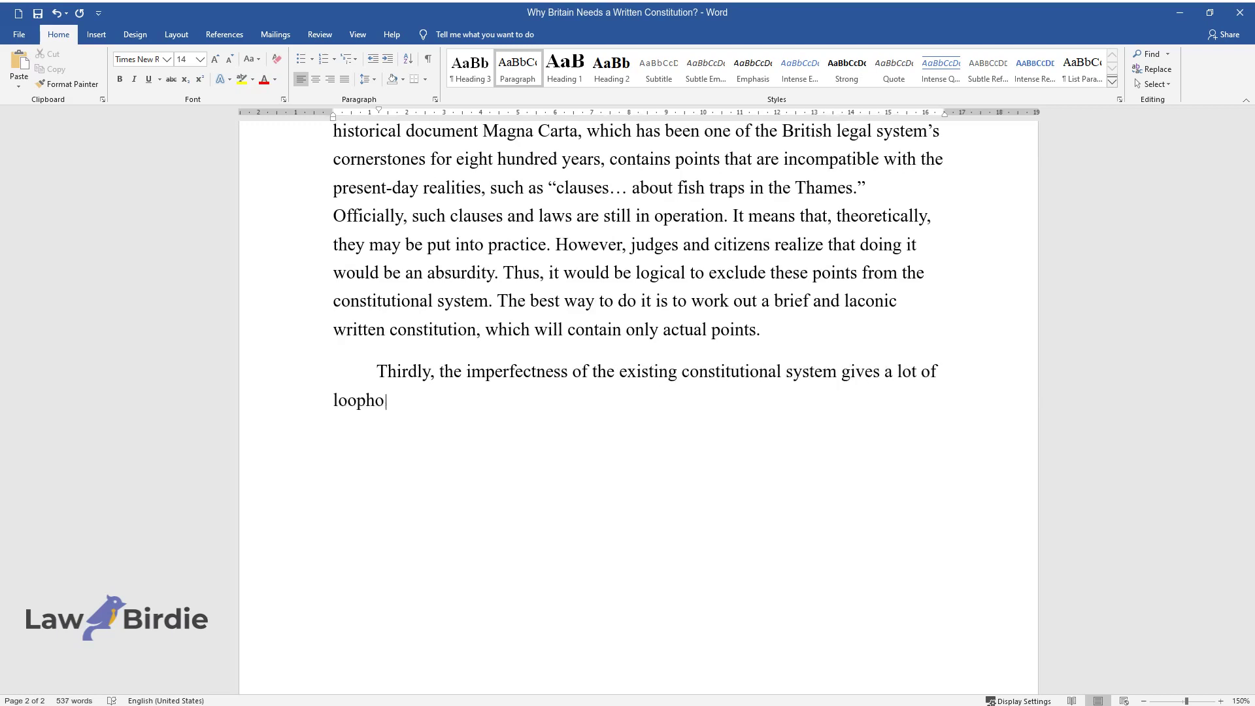
# Step: Finish the sentence with "to corrupted politicians, who use weak places in the law to reach their unlawful purposes."
pyautogui.write('les to corrupted politicians, who u')
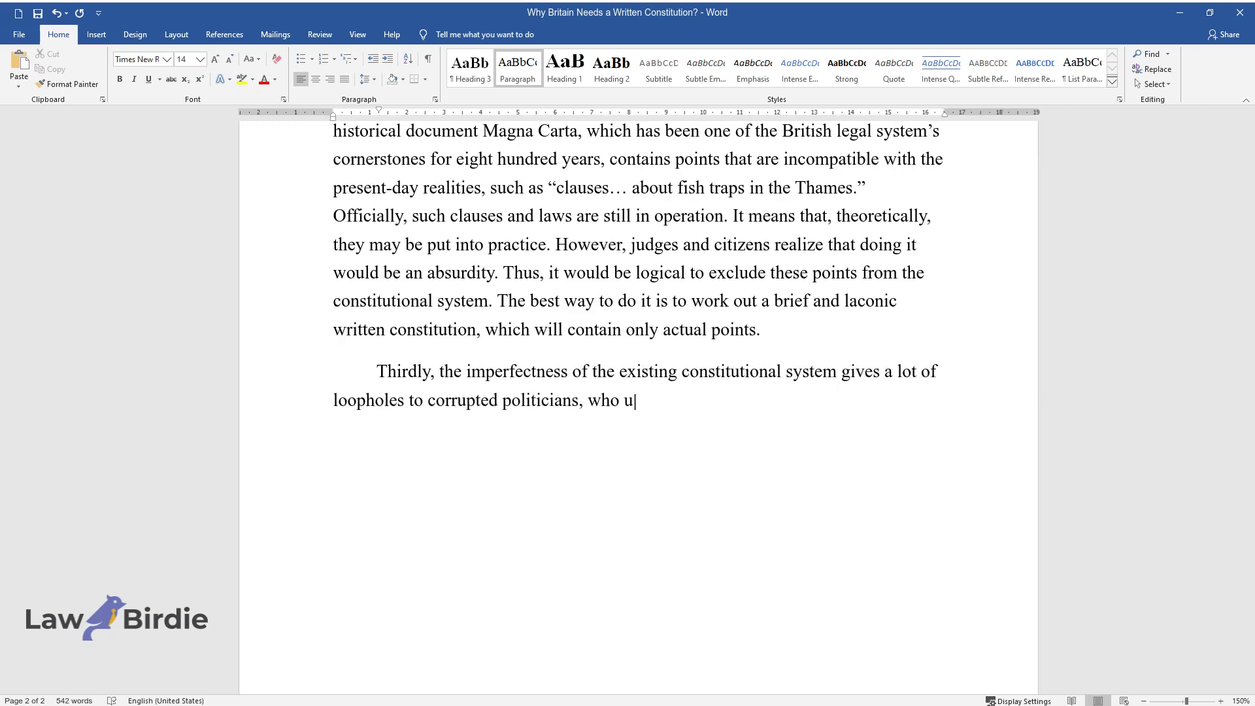
pyautogui.write('se weak places in the law to reach')
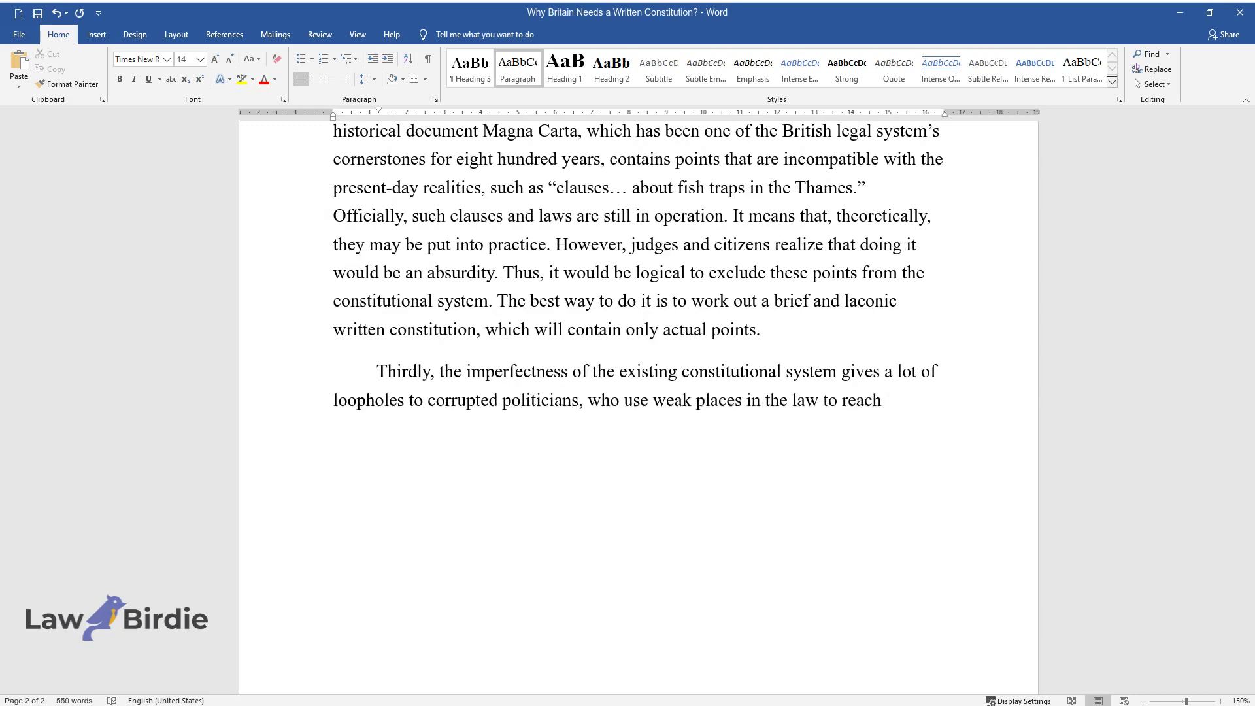
pyautogui.write(' their unlawful purposes. Having con')
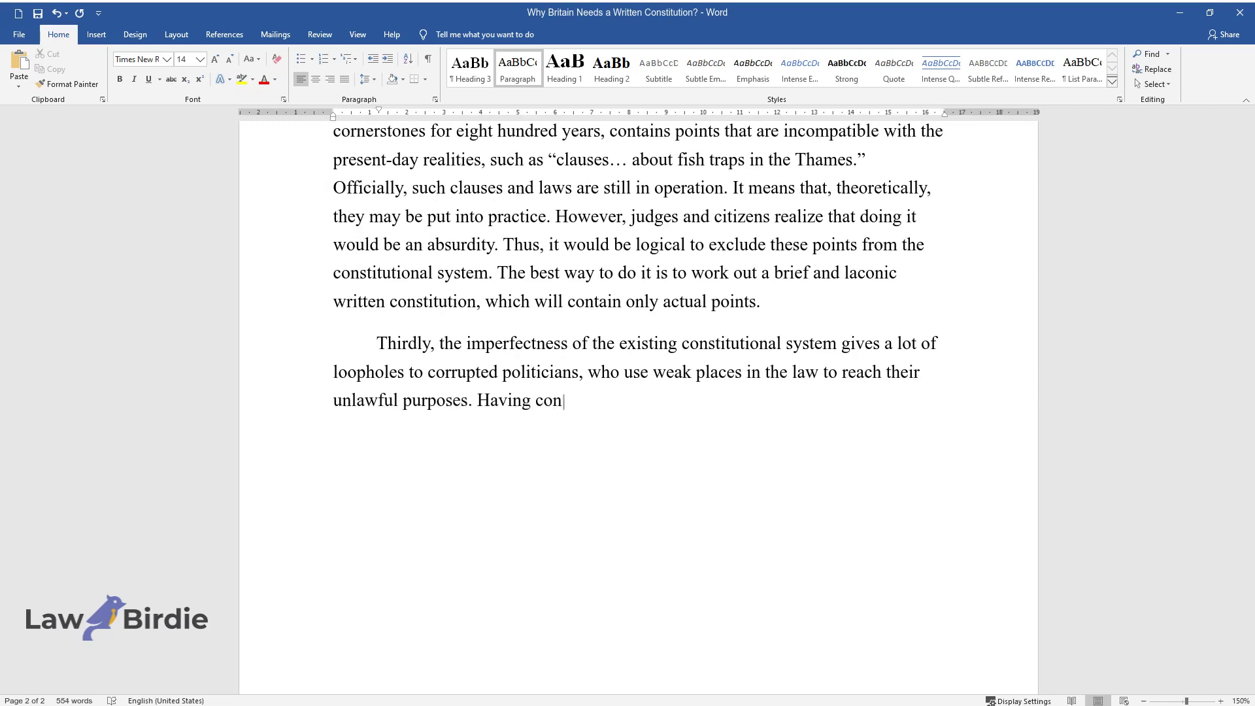
# Step: Cite the author who, having considered corruption in the Parliament, concludes that British society should “re-affirm the fundamental principles of our constitution.”
pyautogui.write('sidered the problem of corruption i')
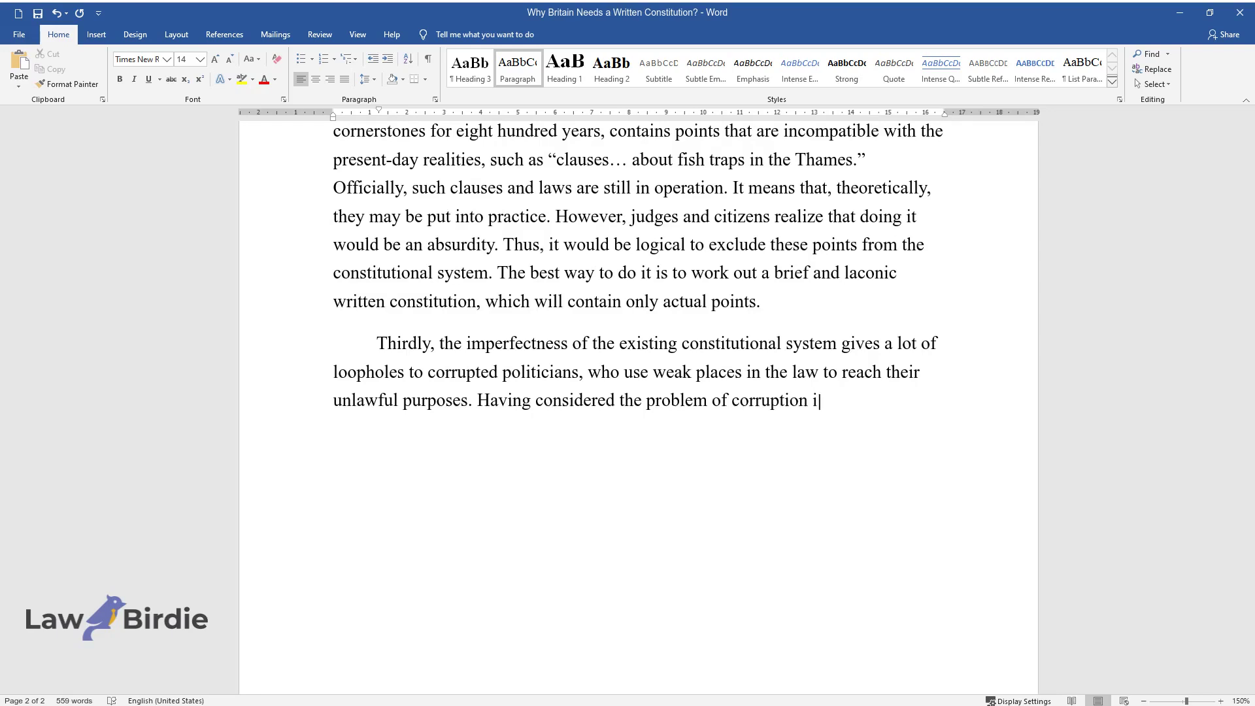
pyautogui.write('n the Parliament, Greene concludes ')
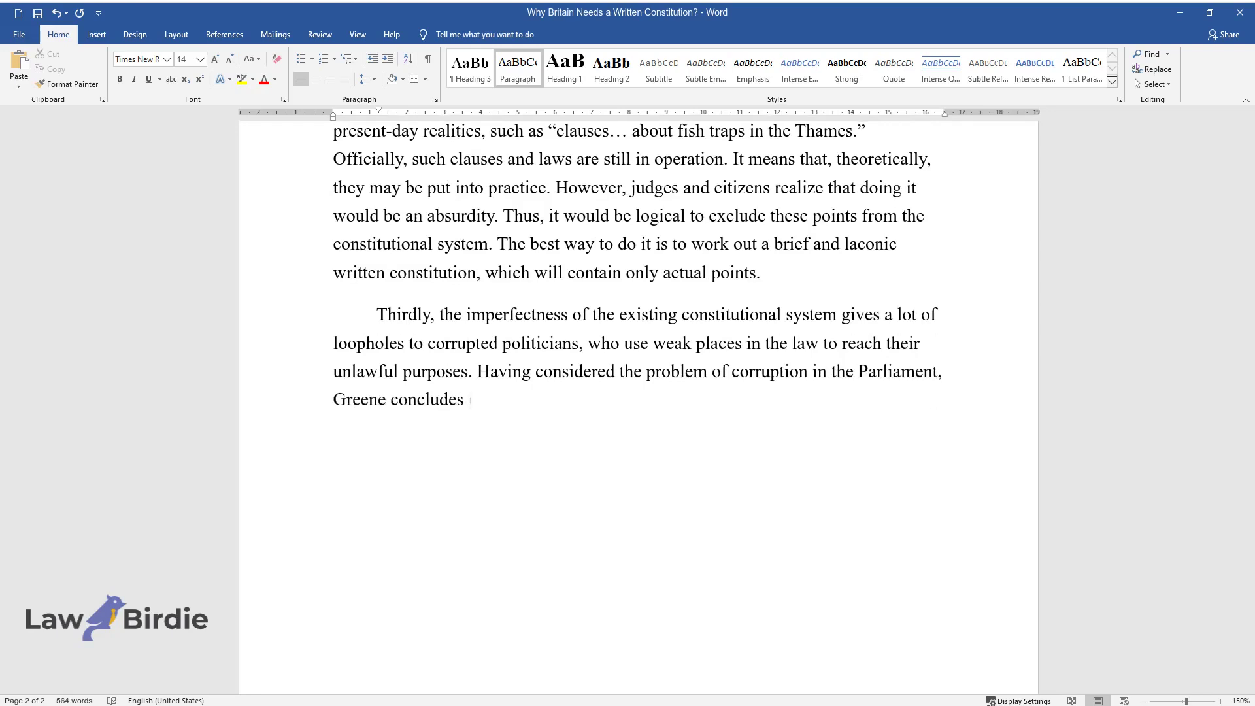
pyautogui.write('that British society should "re-affirm the fundamental principles of our constitution." However,')
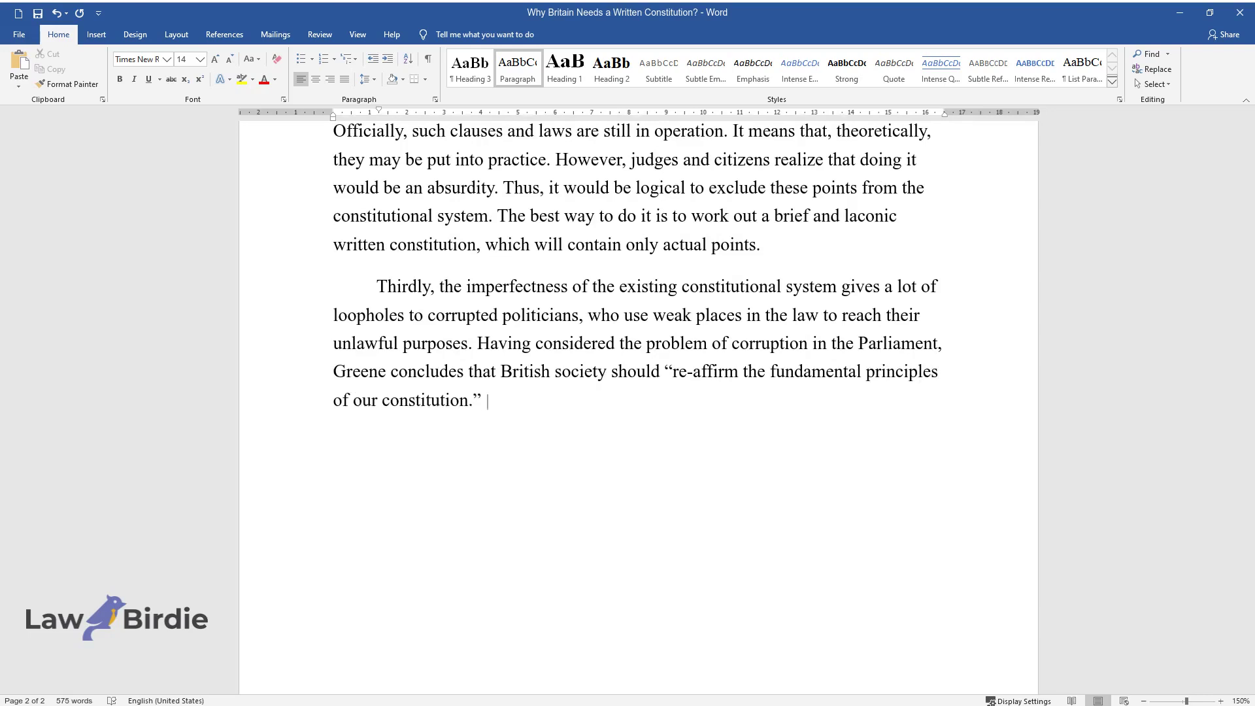
# Step: Add "However, the best way to do it is not to abolish and reject the modern law but to create a constitution that will work effectively."
pyautogui.write(' the best way to do it is n')
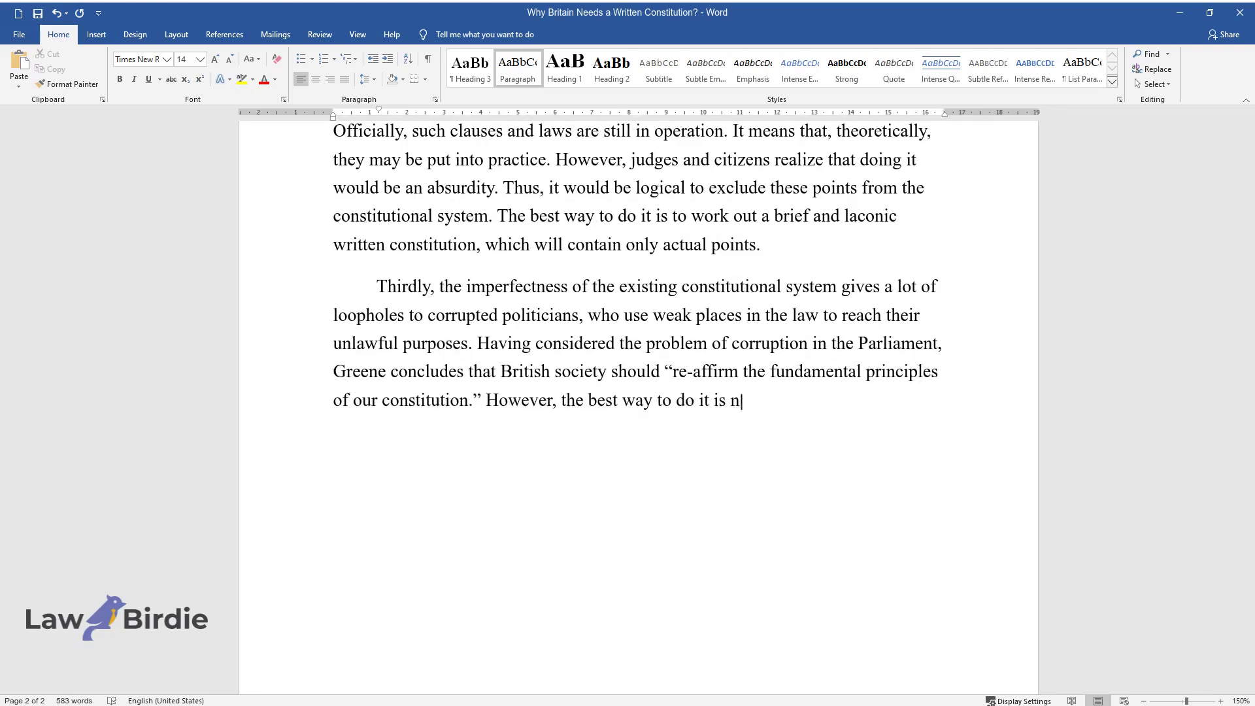
pyautogui.write('ot to abolish and reject the modern law but')
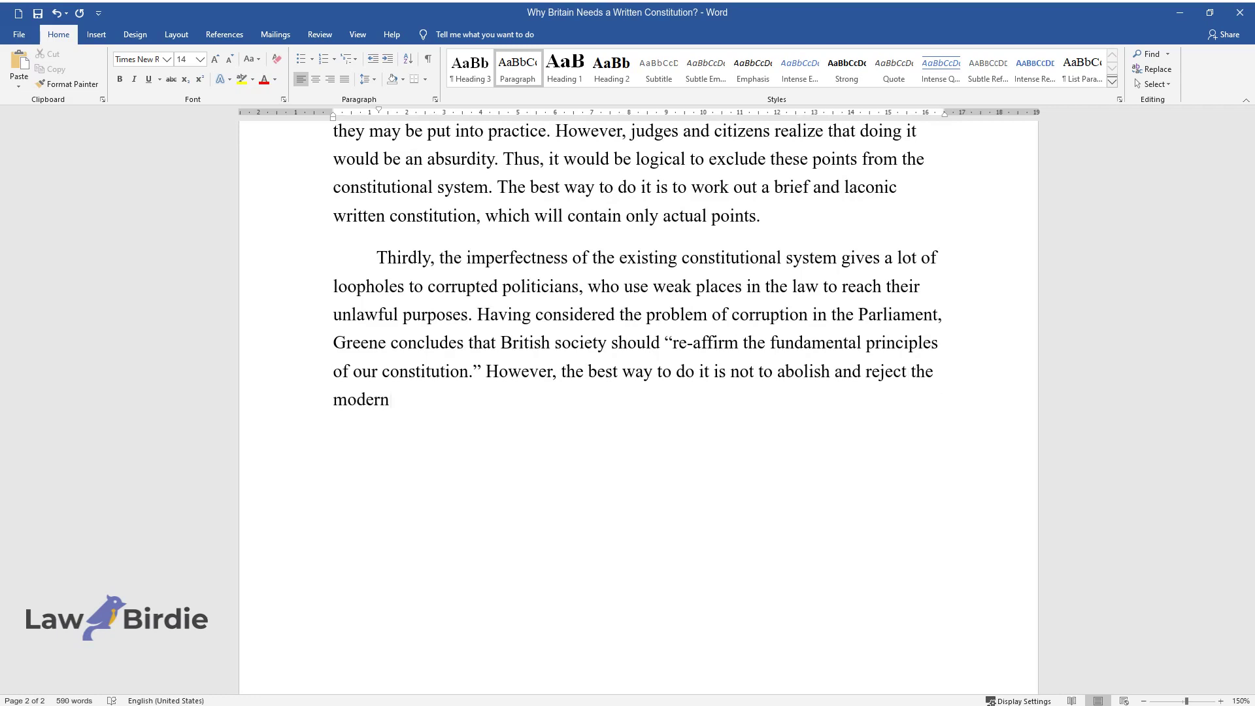
pyautogui.write(' to create a constitution t')
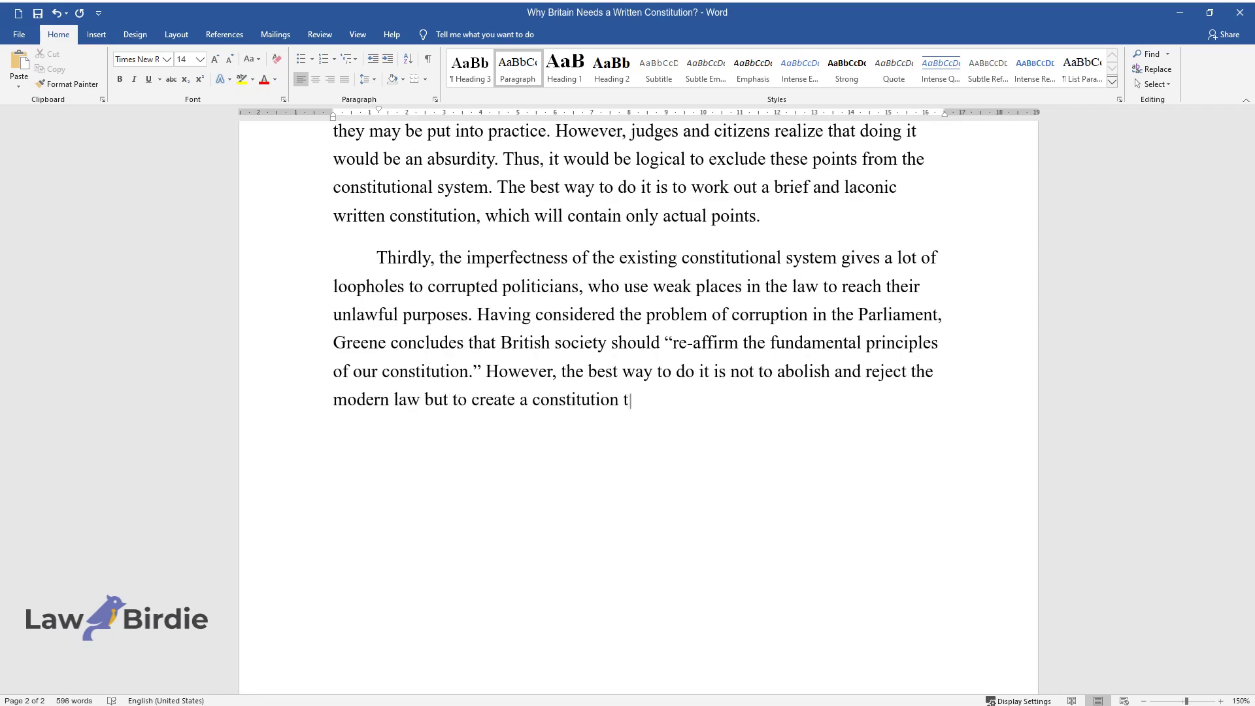
pyautogui.write('hat will work effectively. Further ')
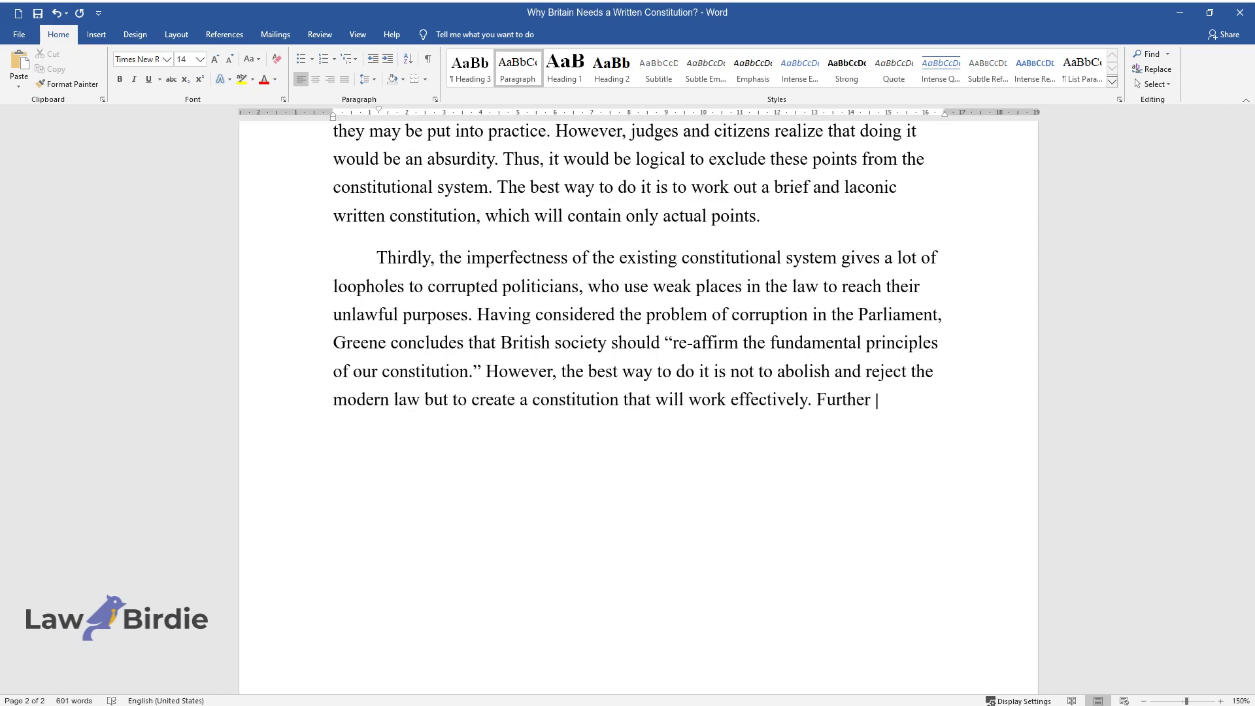
# Step: Close the paragraph with "Further on, all existing lawful acts should be gradually reconsidered under the new basic legal document."
pyautogui.write('on, all existing lawful acts should be grad')
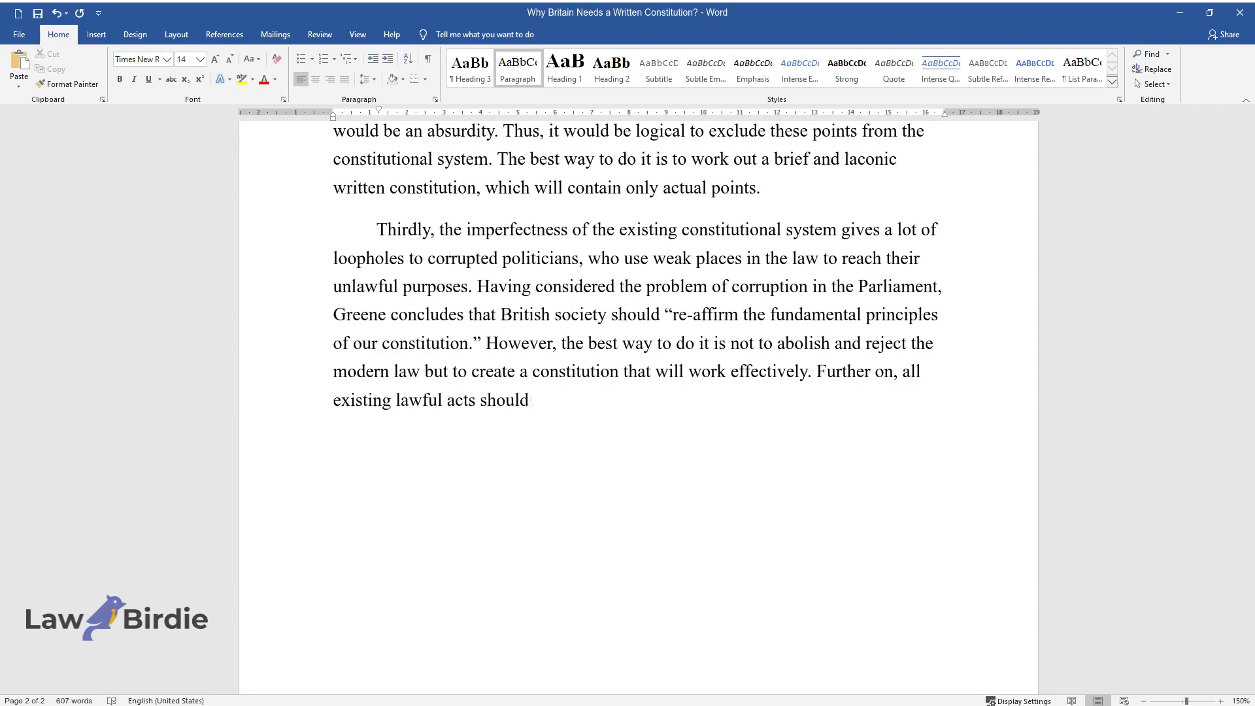
pyautogui.write('ually reconsidered under th')
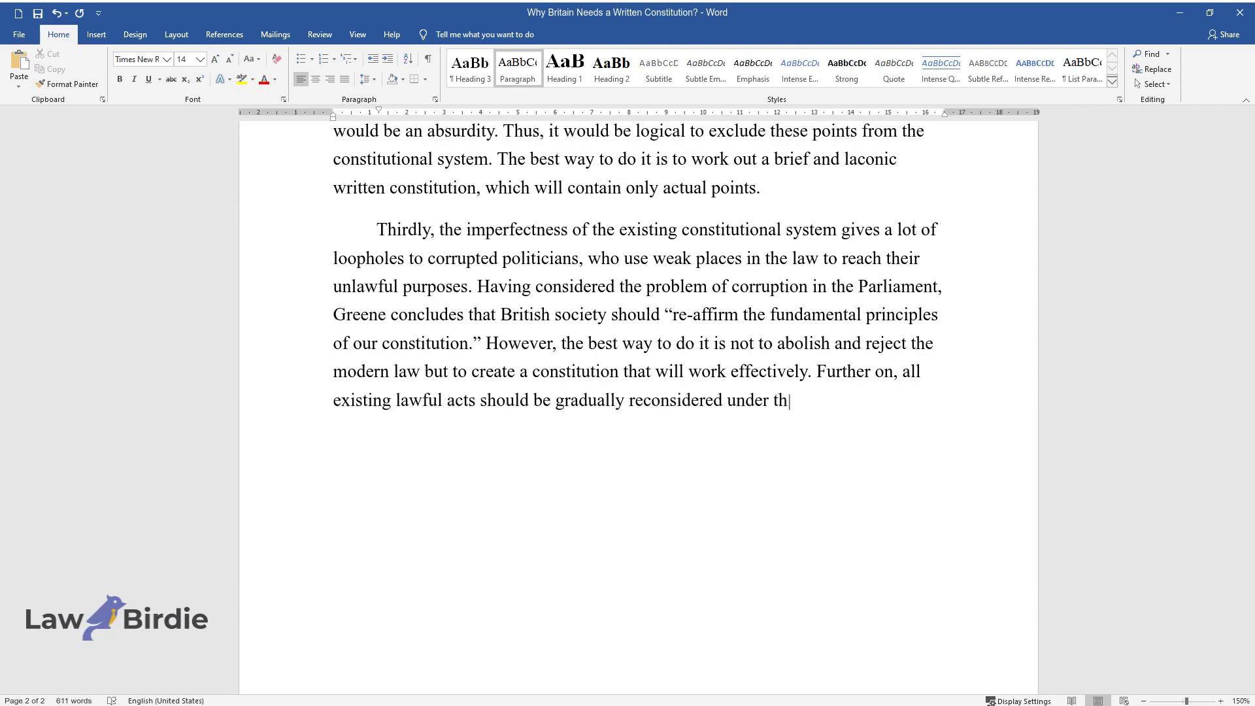
pyautogui.write('e new basic legal document.')
# Step: Start a new paragraph with "Fourthly, a written constitution would become a basis for combating power abuse."
pyautogui.press('Return')
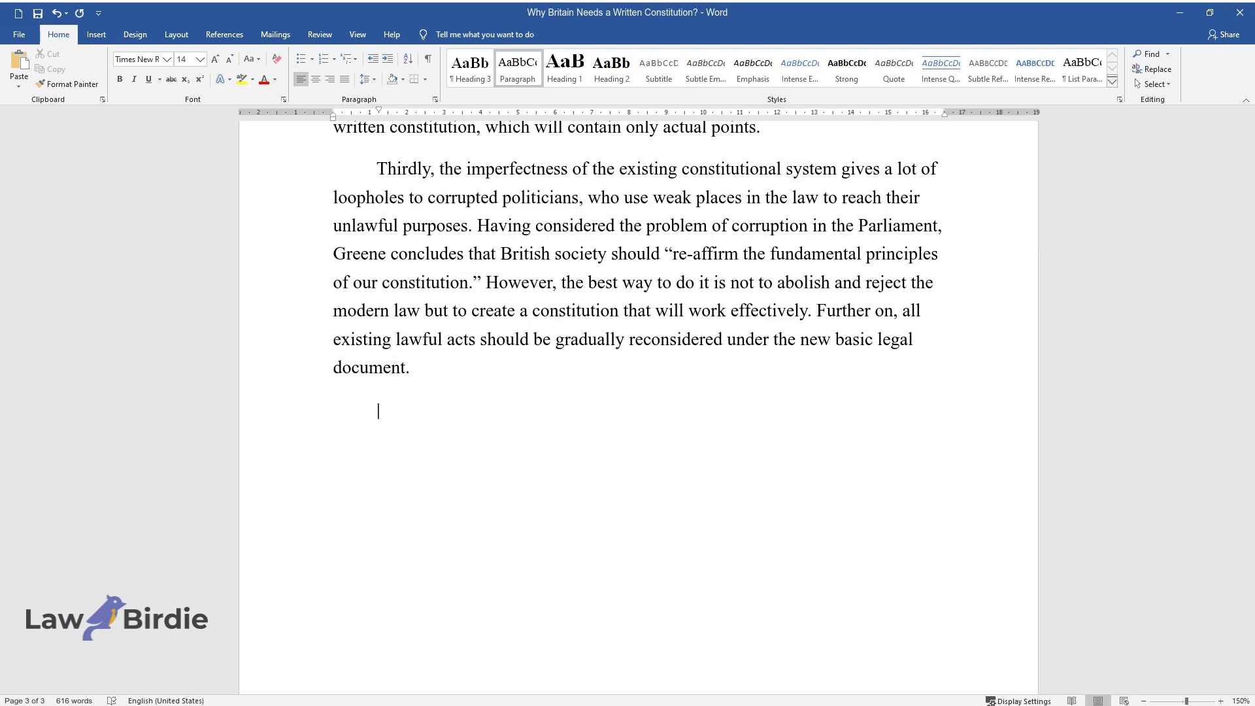
pyautogui.write('Fourthly, a written co')
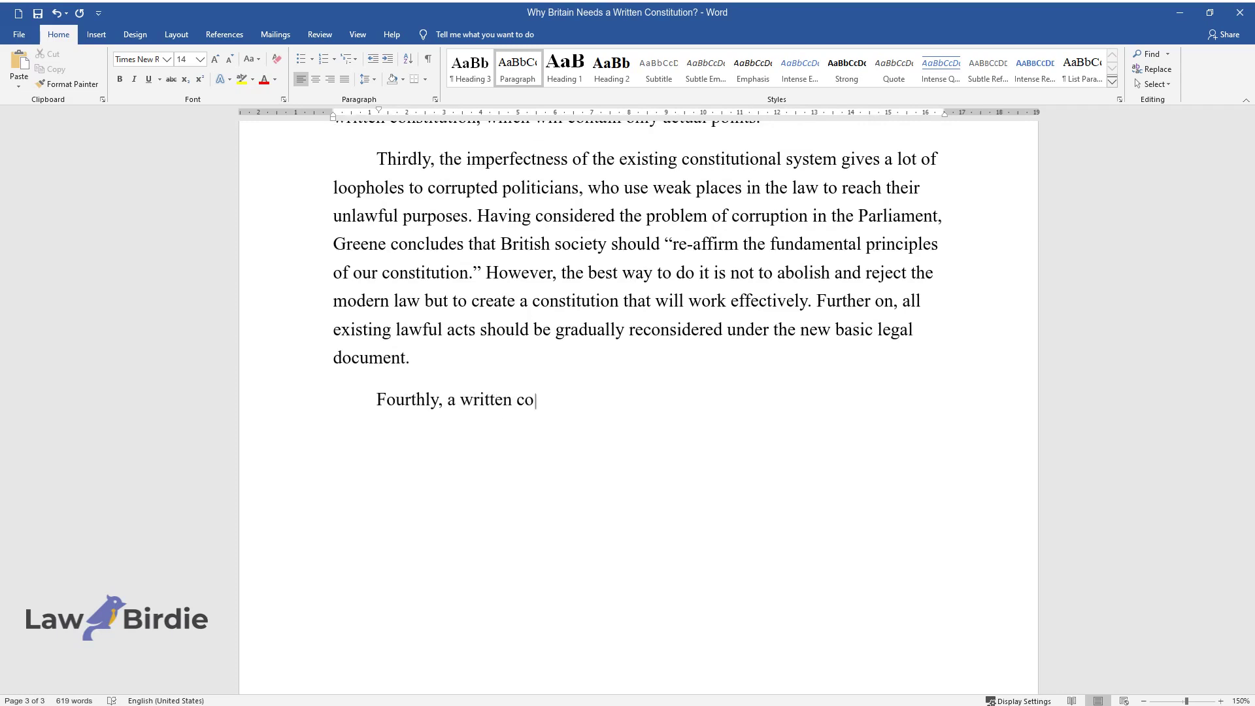
pyautogui.write('nstitution would become a basis fo')
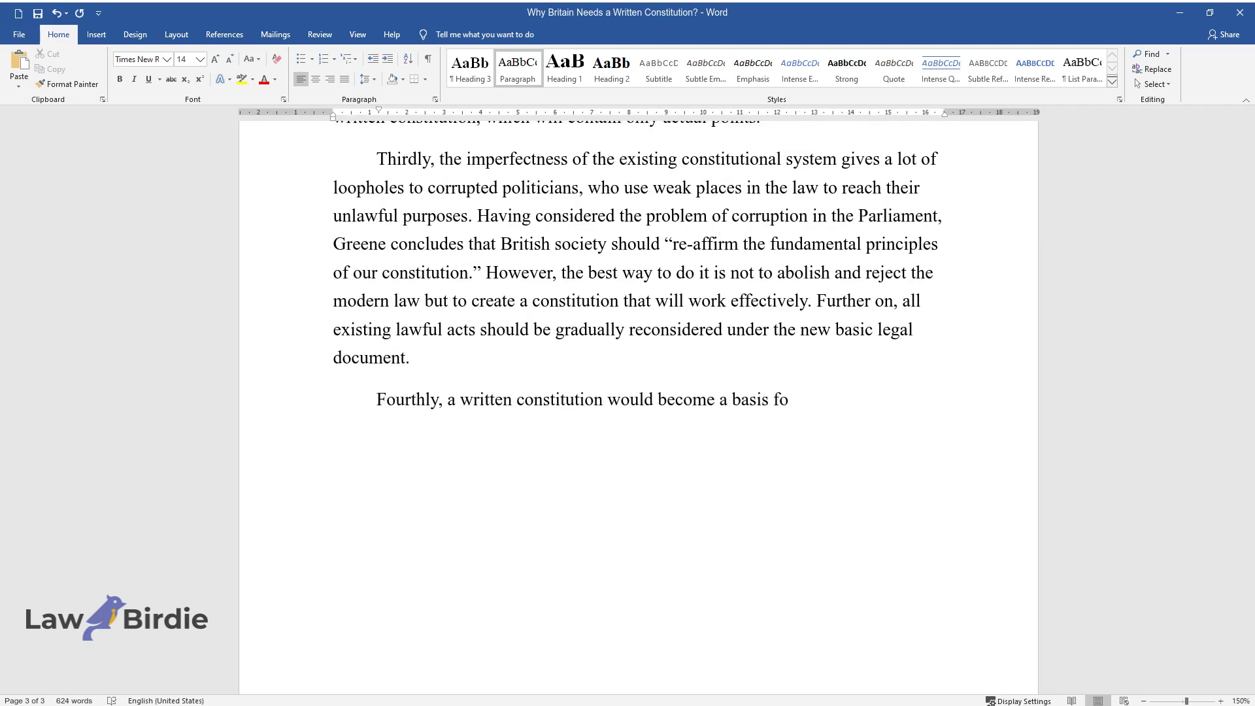
pyautogui.write('r combating power abuse. Discussing')
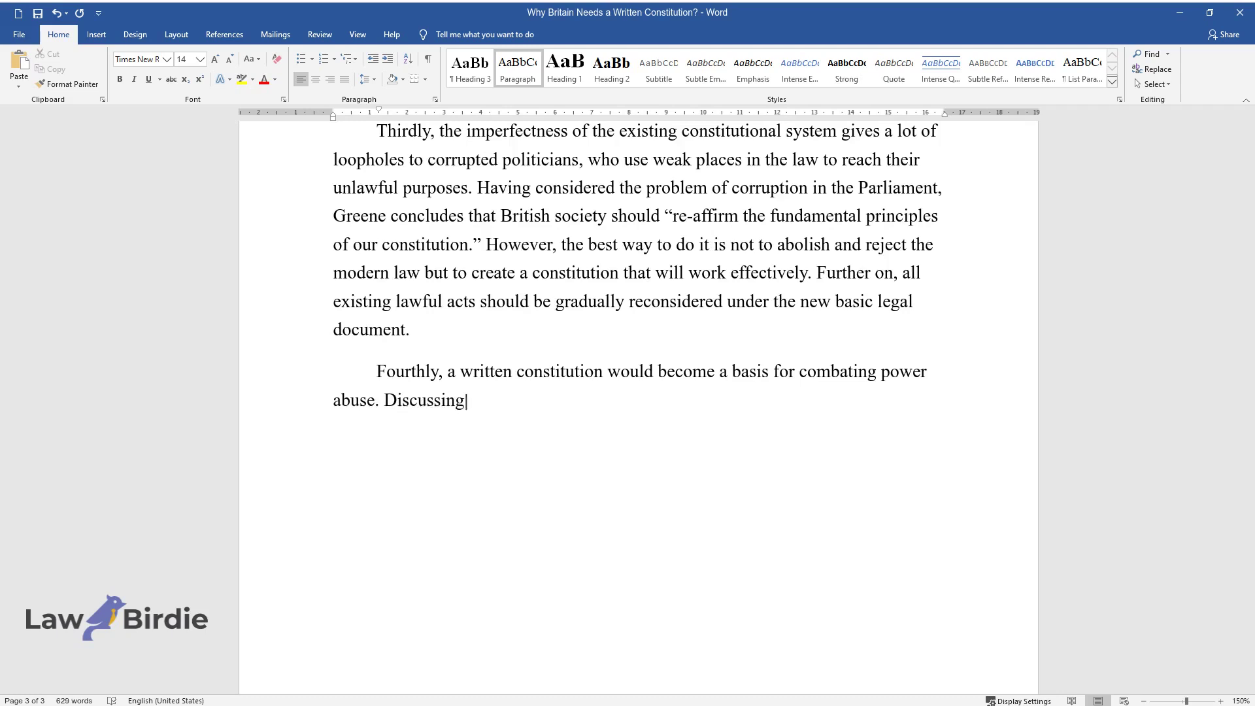
# Step: Cite the author discussing the present-day British legislative system: “in the American system, it is the Constitution that is sovereign – not the government.”
pyautogui.write(' the present-day British legislati')
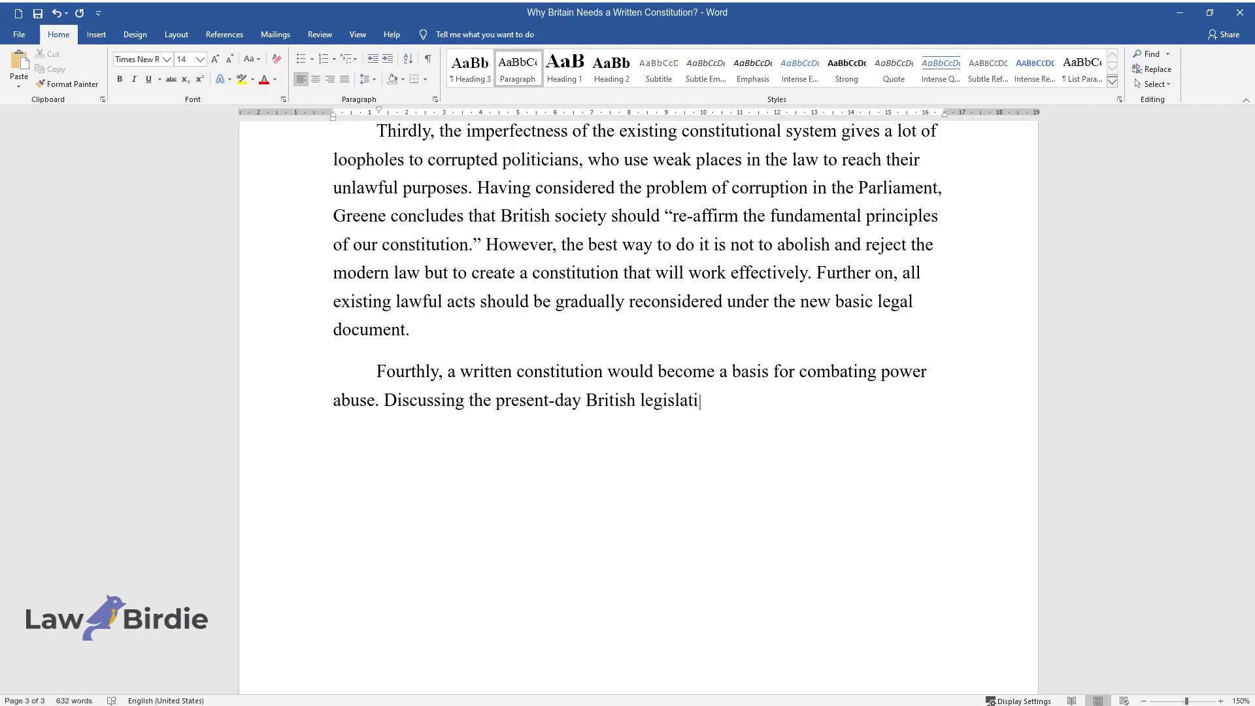
pyautogui.write('ve system, Sol states that "in the')
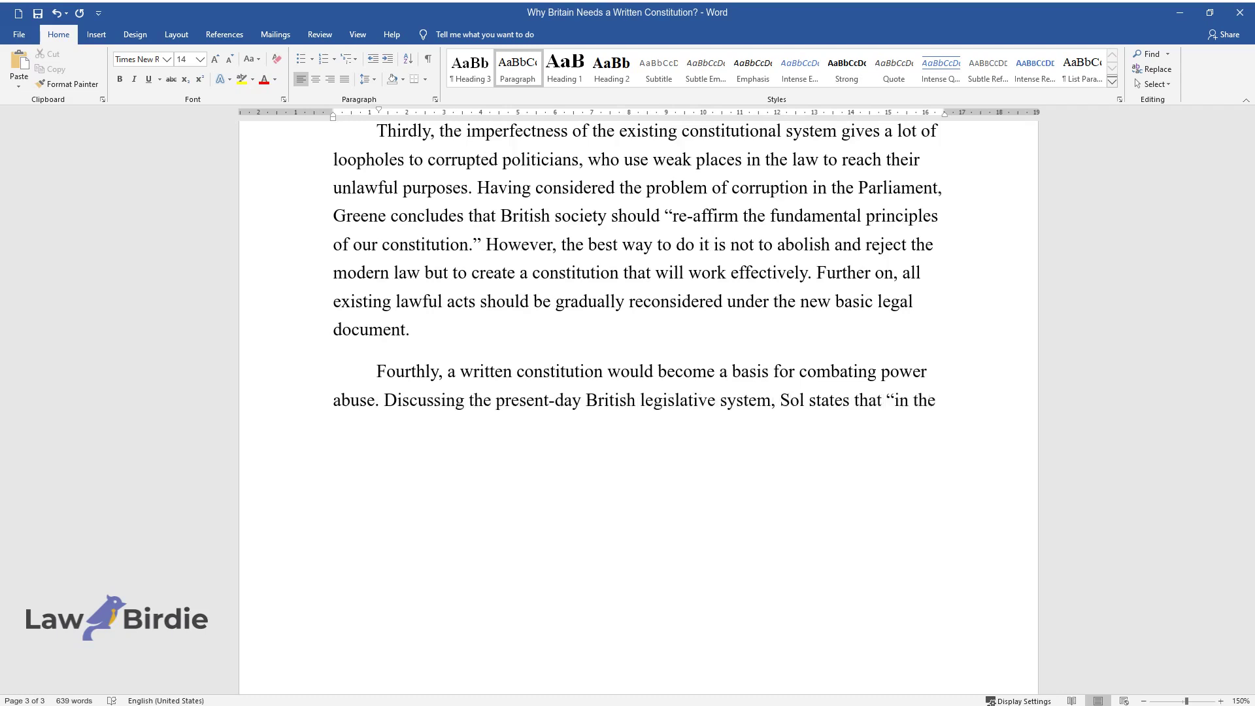
pyautogui.write(' American system, it is the Constit')
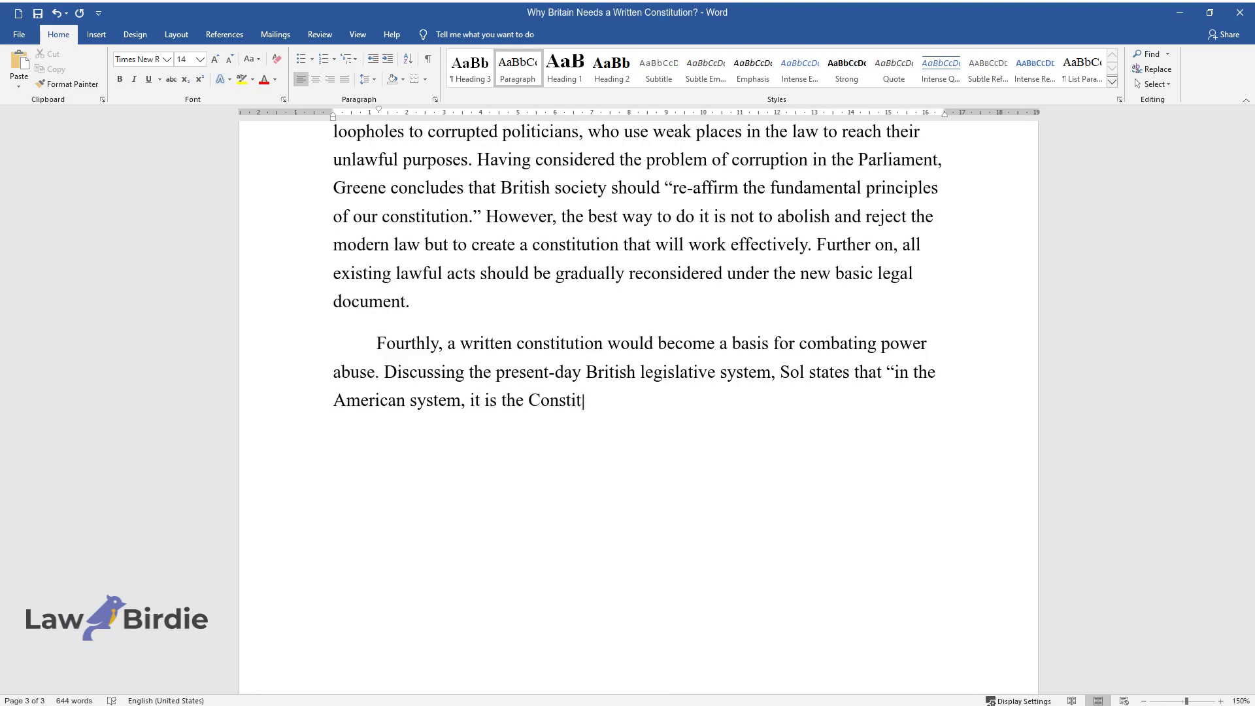
pyautogui.write('ution that is sovereign – not the g')
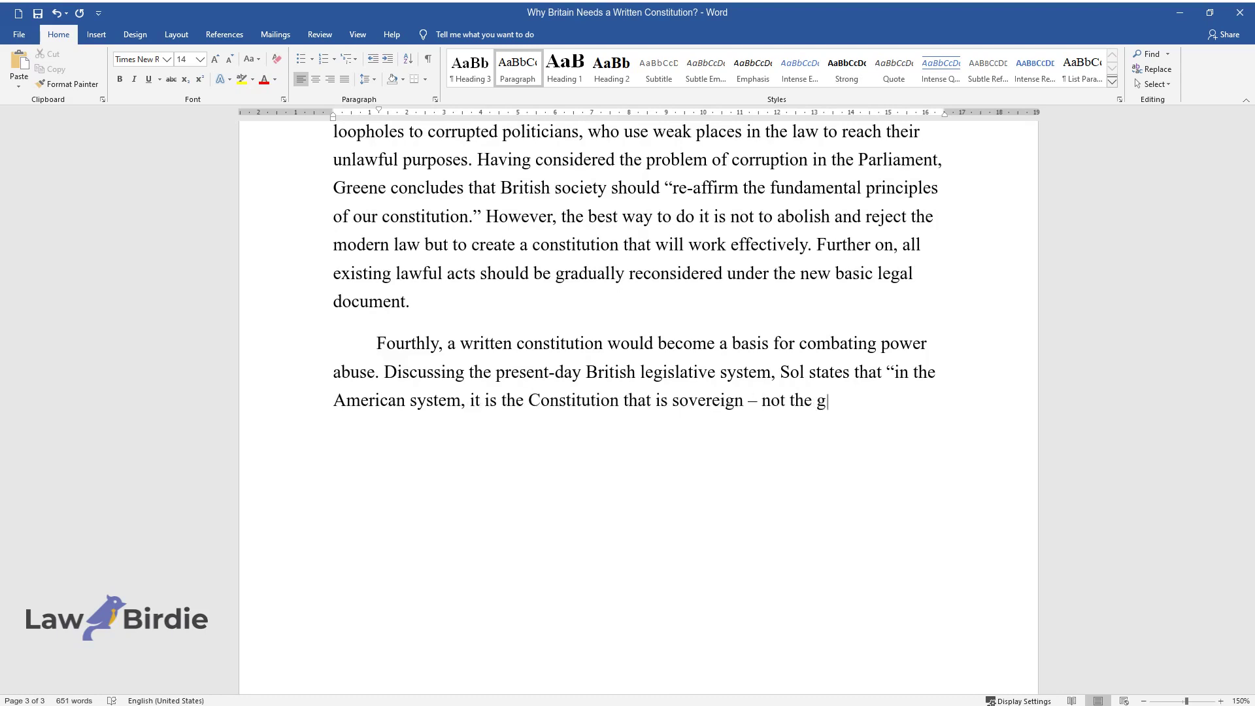
pyautogui.write('overnment.” It means that the coun')
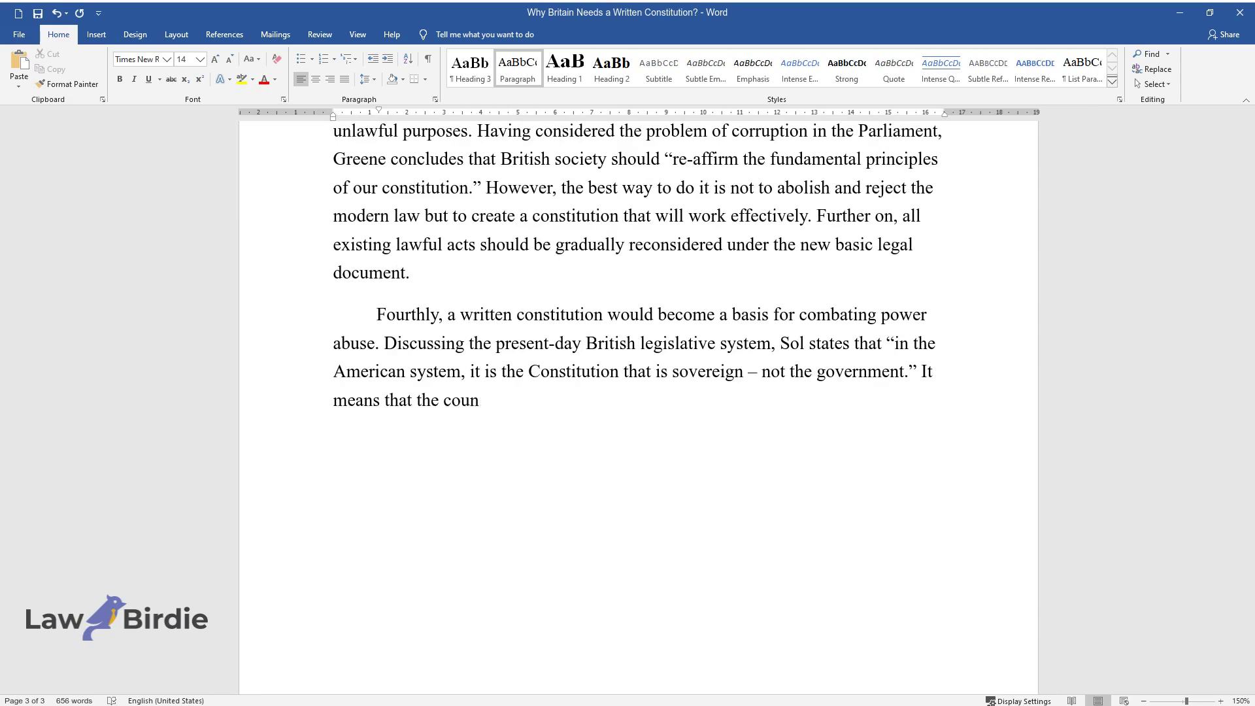
# Step: Add "It means that the country’s basic law is above all the authorities. Everyone has to obey the constitution, from an ordinary citizen to a member of parliament,"
pyautogui.write('try’s basic law is above all the authorities. Everyone has to obey th')
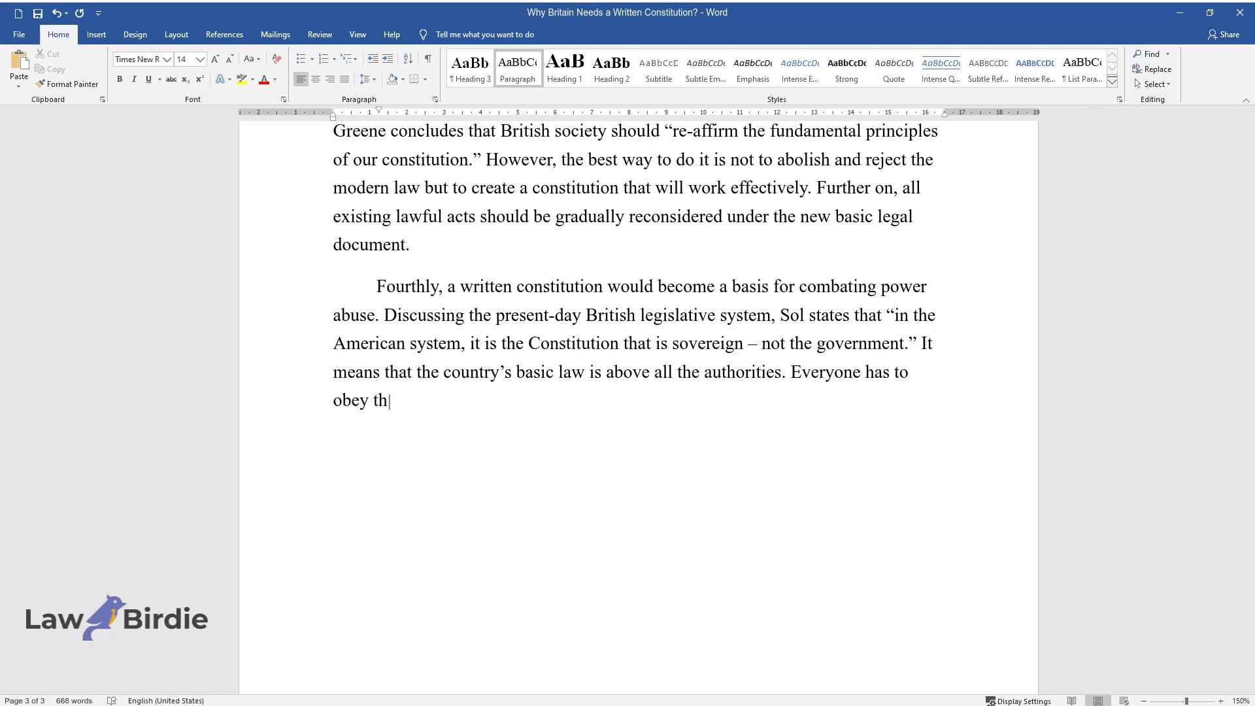
pyautogui.write('e constitution, from an ordinary ci')
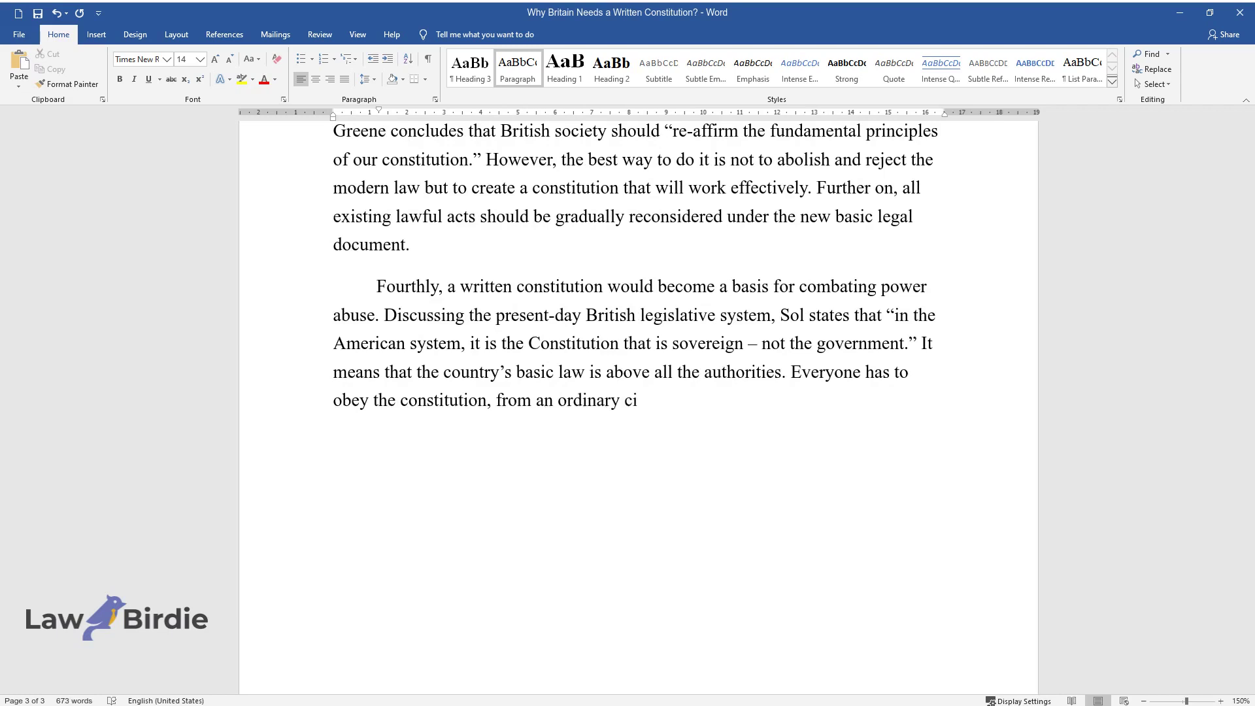
pyautogui.write('tizen to a member of parliament, th')
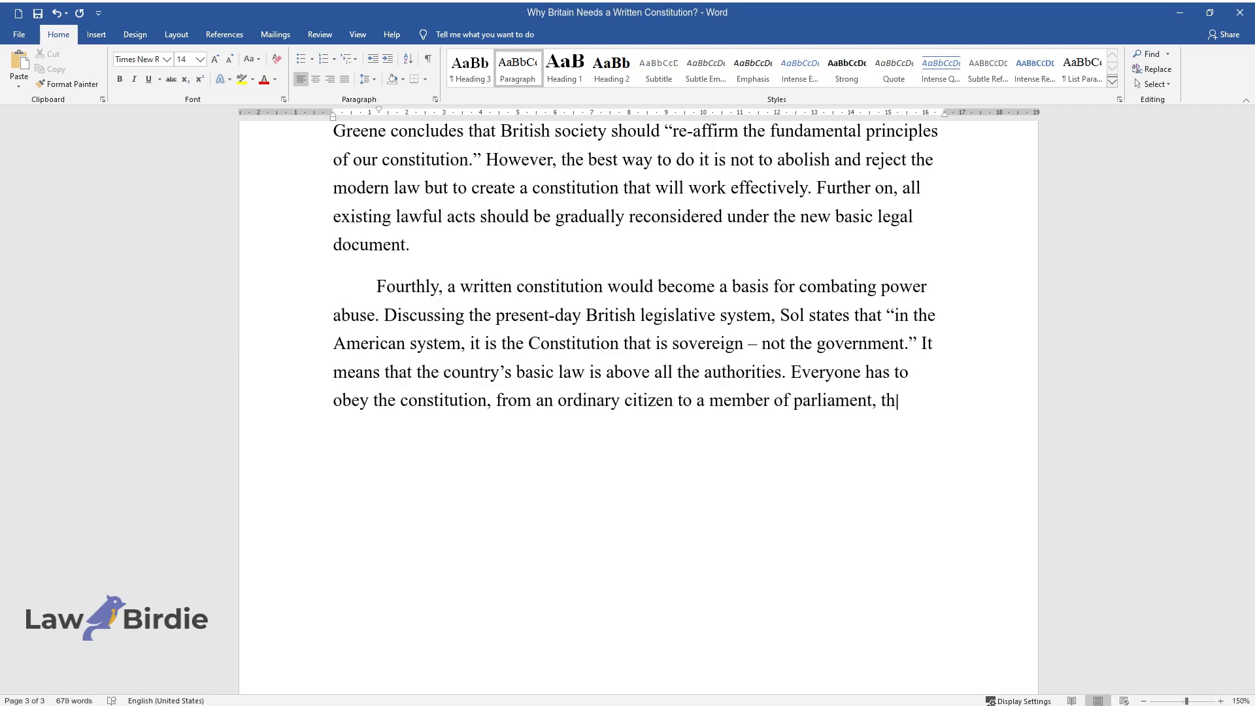
# Step: Finish the sentence with "that is why most civilized countries have chosen the constitutional way of development."
pyautogui.write('at is why most civilized countries')
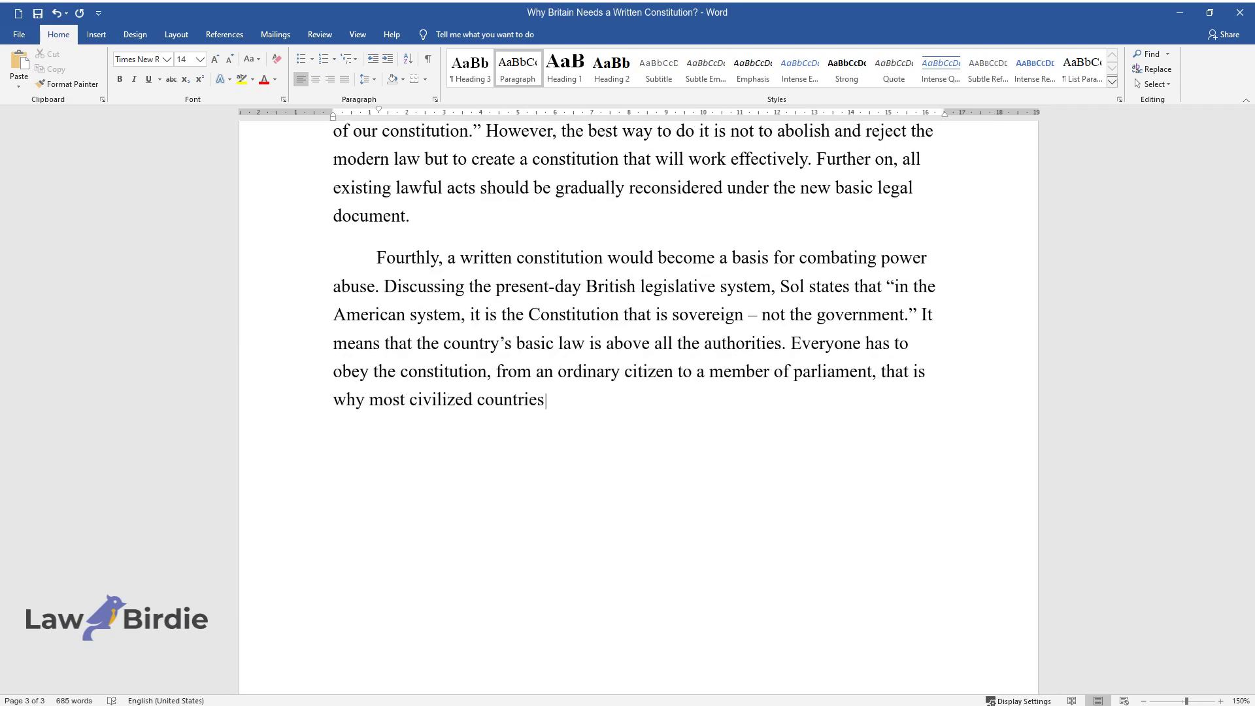
pyautogui.write(' have chosen the constitutional wa')
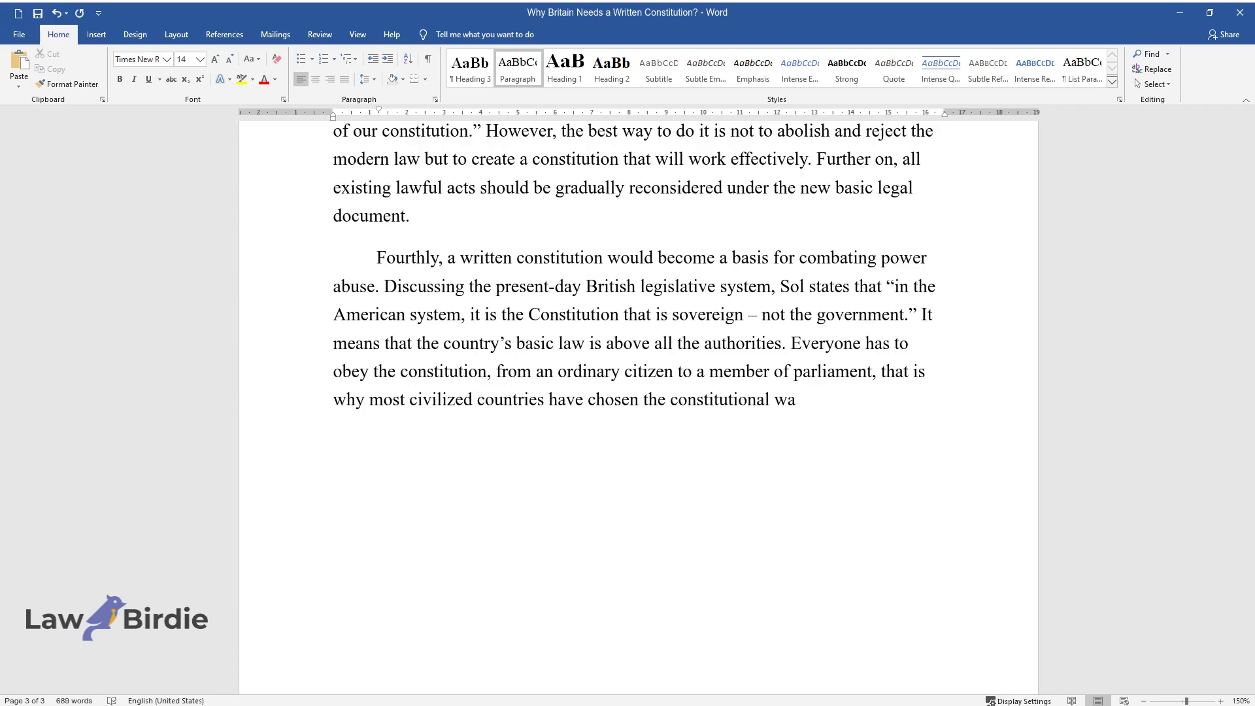
pyautogui.write('y of development. It makes')
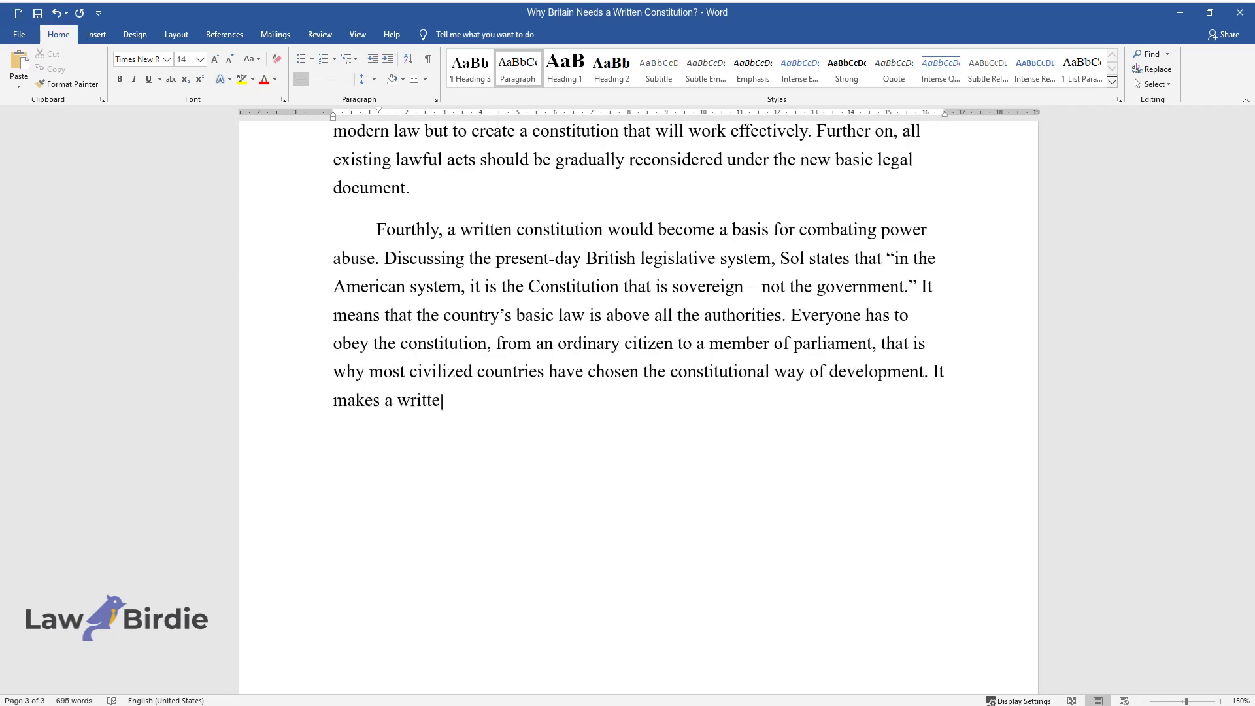
# Step: Close the paragraph with "It makes a written constitution necessary in the modern world of democracy and the rule of civil rights."
pyautogui.write(' a written constitution necessary in the mo')
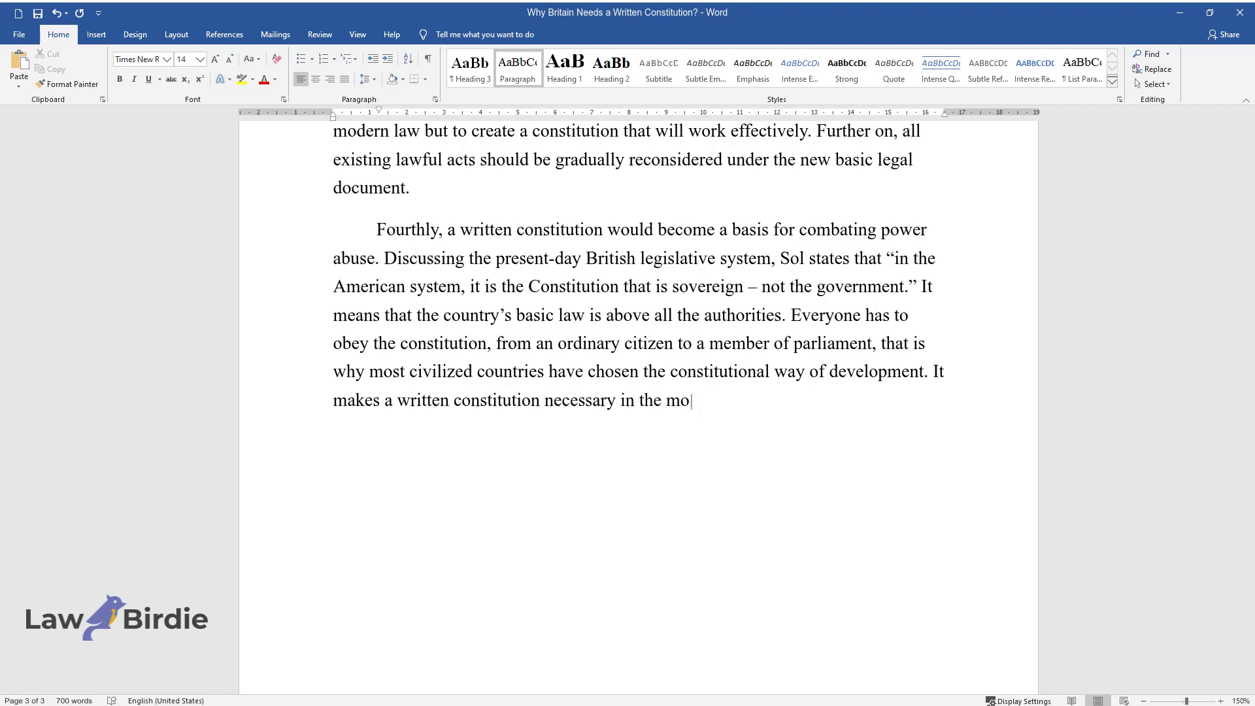
pyautogui.write('dern world of democracy and the rul')
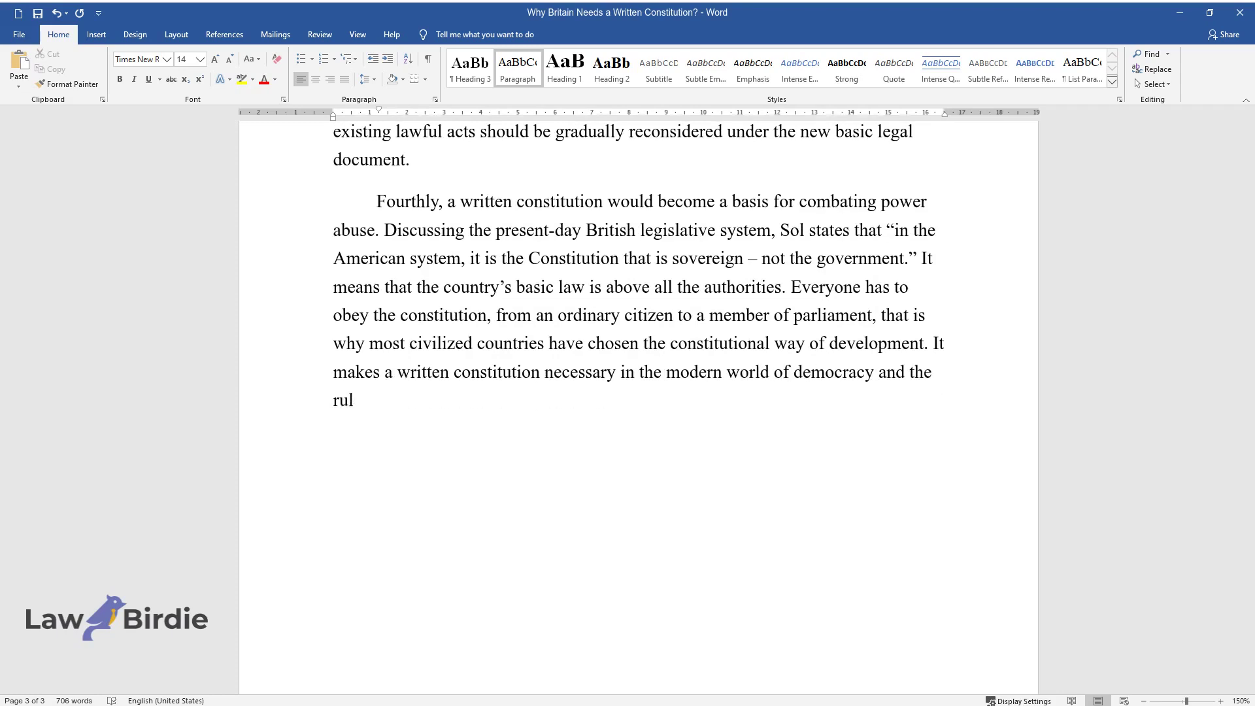
pyautogui.write('e of civil rights.')
# Step: Start a new paragraph with "Fifthly, public opinion polls, according to" the cited author, followed by "say that"
pyautogui.press('Return')
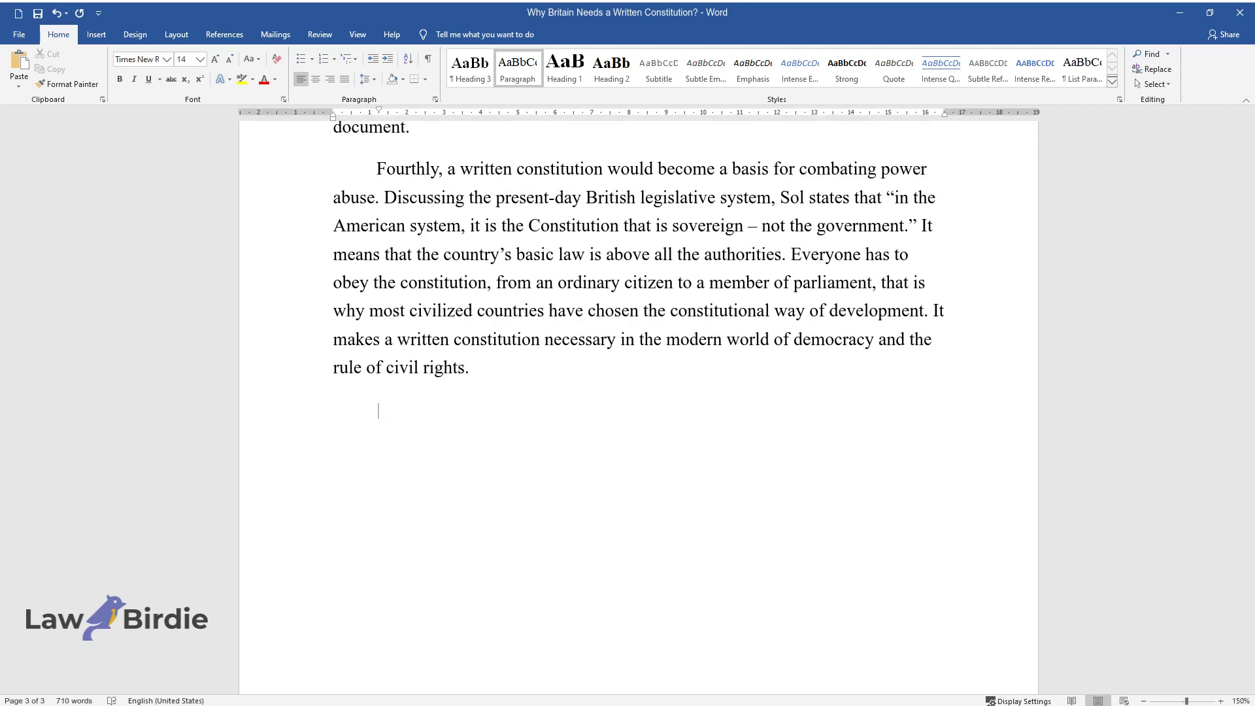
pyautogui.write('Fifthly, public opinion ')
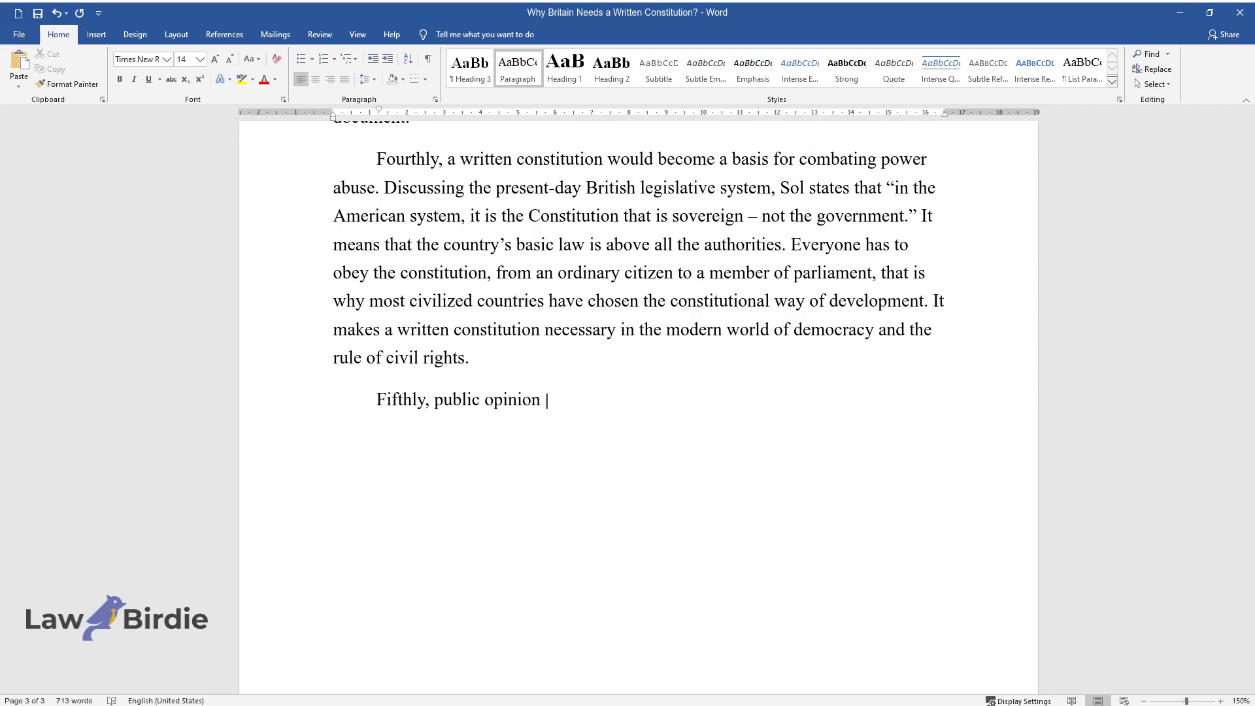
pyautogui.write('polls, according to Blick, say that')
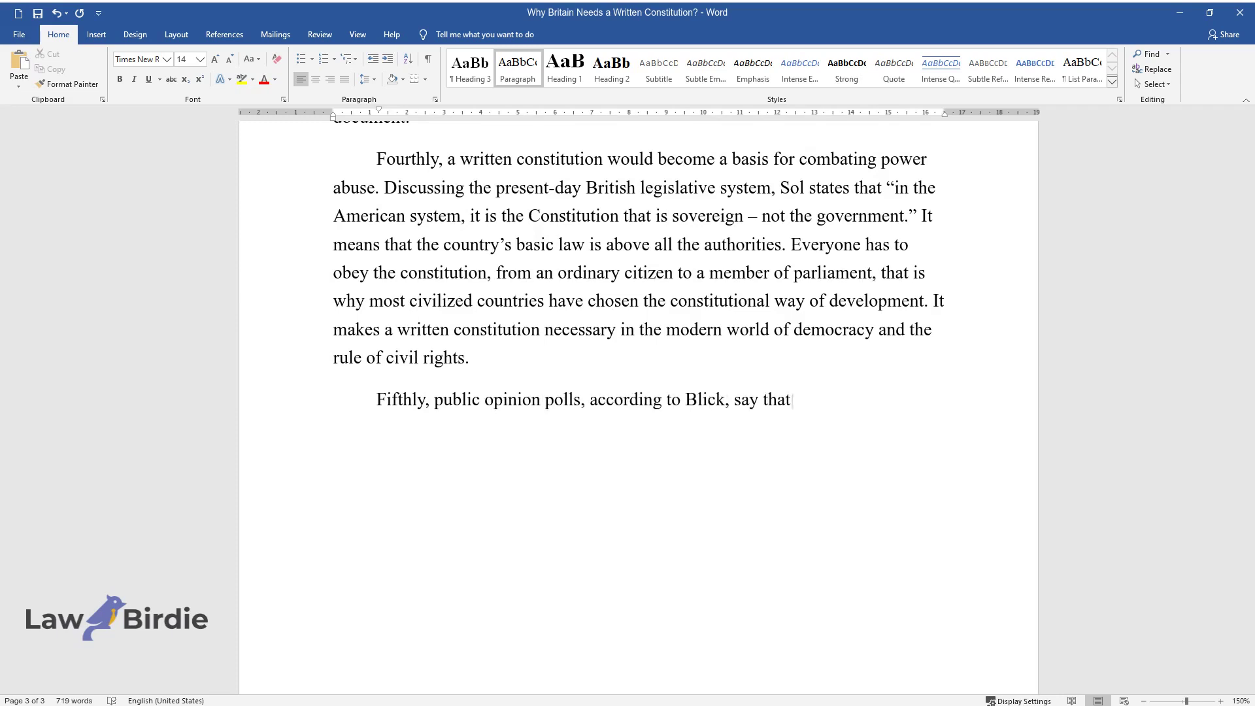
# Step: Continue the sentence with "a significant number of the British think that the legislative system in the UK “could be improved quite"
pyautogui.write(' a significant number of the Britis')
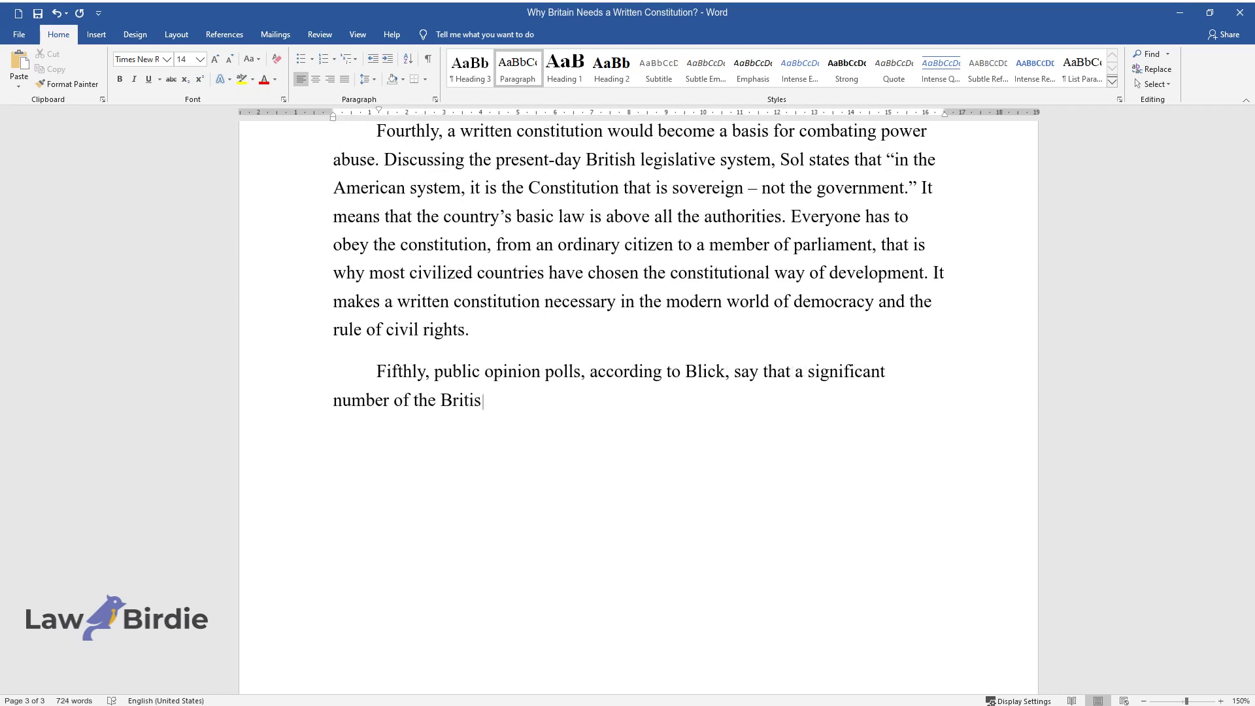
pyautogui.write('h think that the legislative system')
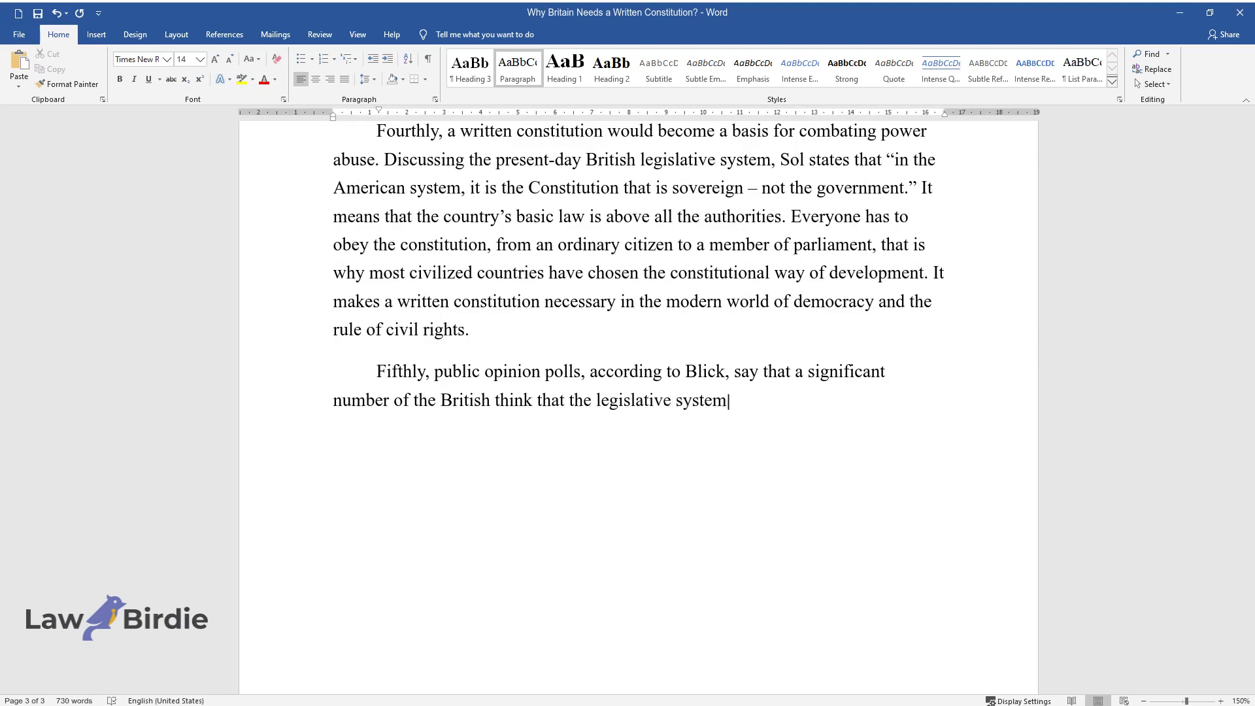
pyautogui.write(' in the UK "could be improved quite ')
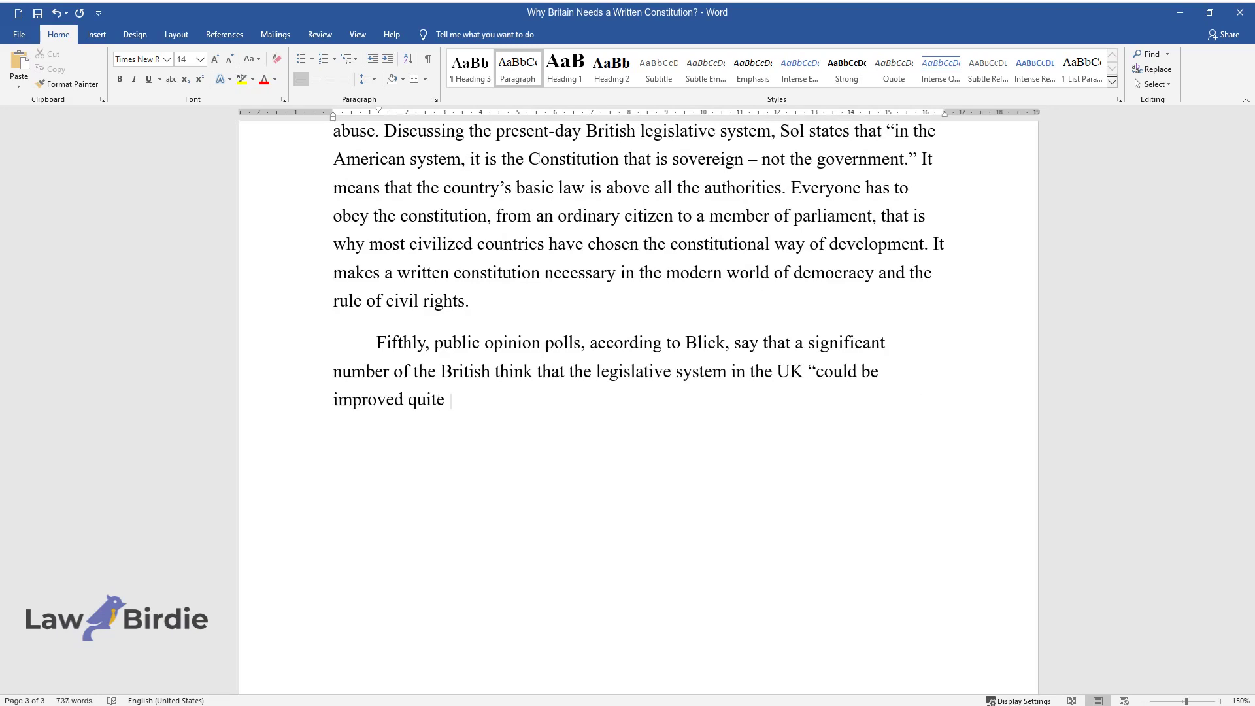
# Step: Finish the quote with "a lot.”" and add "It means that the existing model is inconvenient in use and unsuitable for many. The polls, which"
pyautogui.write('a lot." It means that the existing model is inconvenient in u')
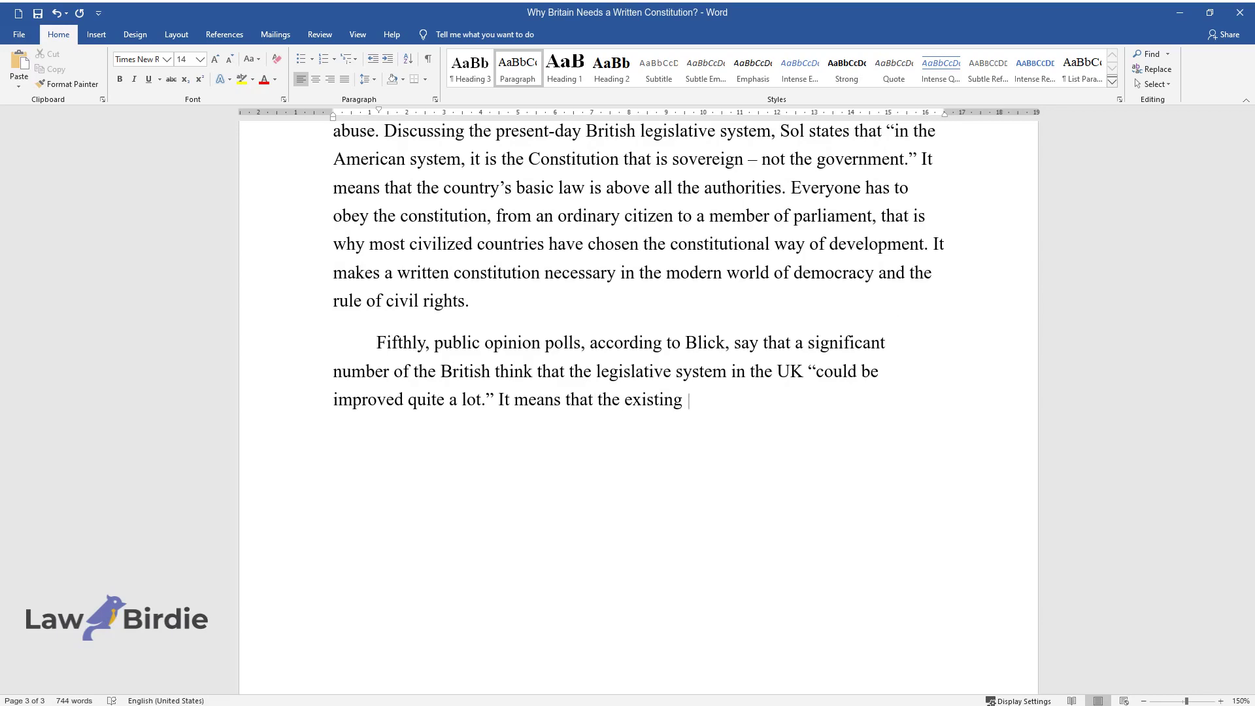
pyautogui.write('se and unsuitable for many. The pol')
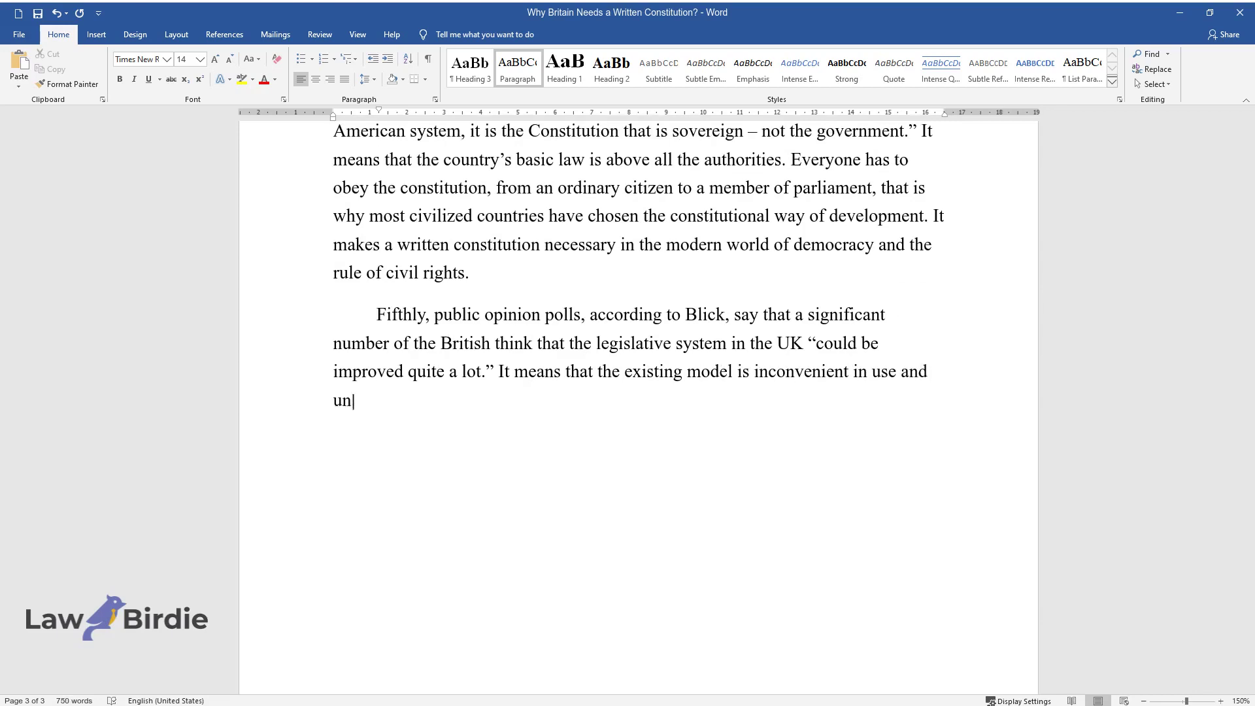
pyautogui.write('ls, which')
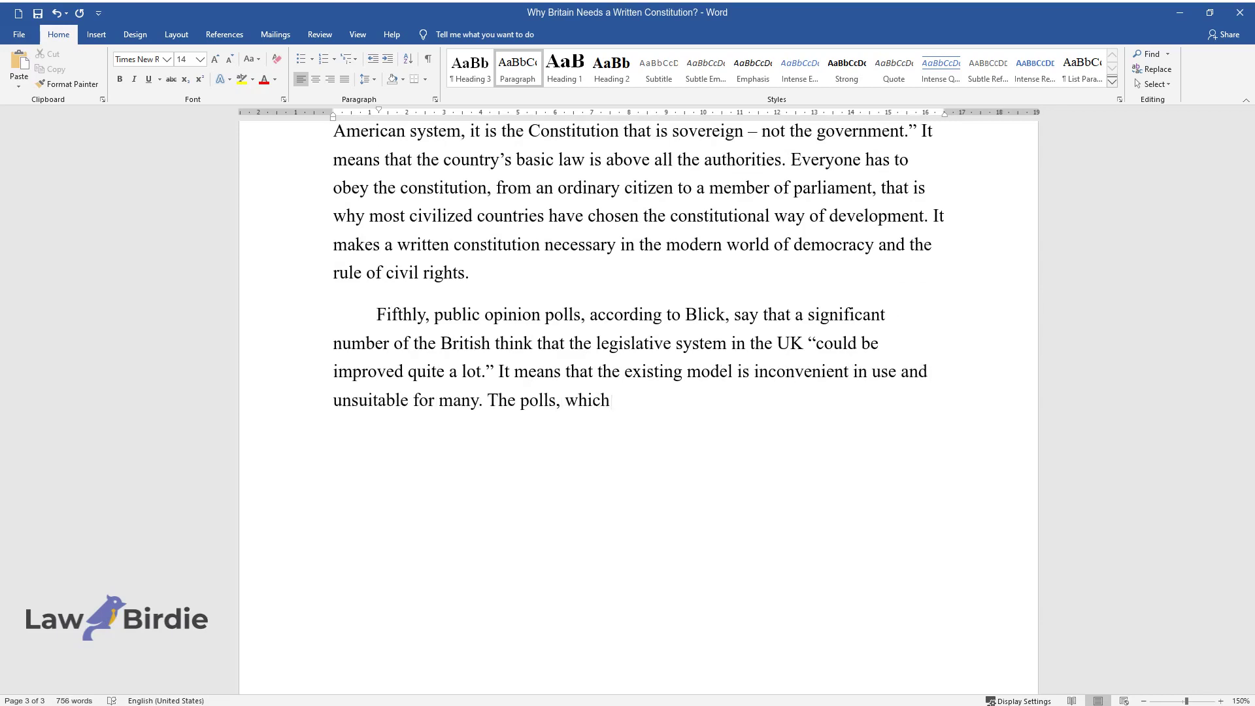
# Step: Continue with "show this, are held once in several years among representatives of different social layers, and the government should consider this viewpoint. However,"
pyautogui.write(' show this, are held once in severa')
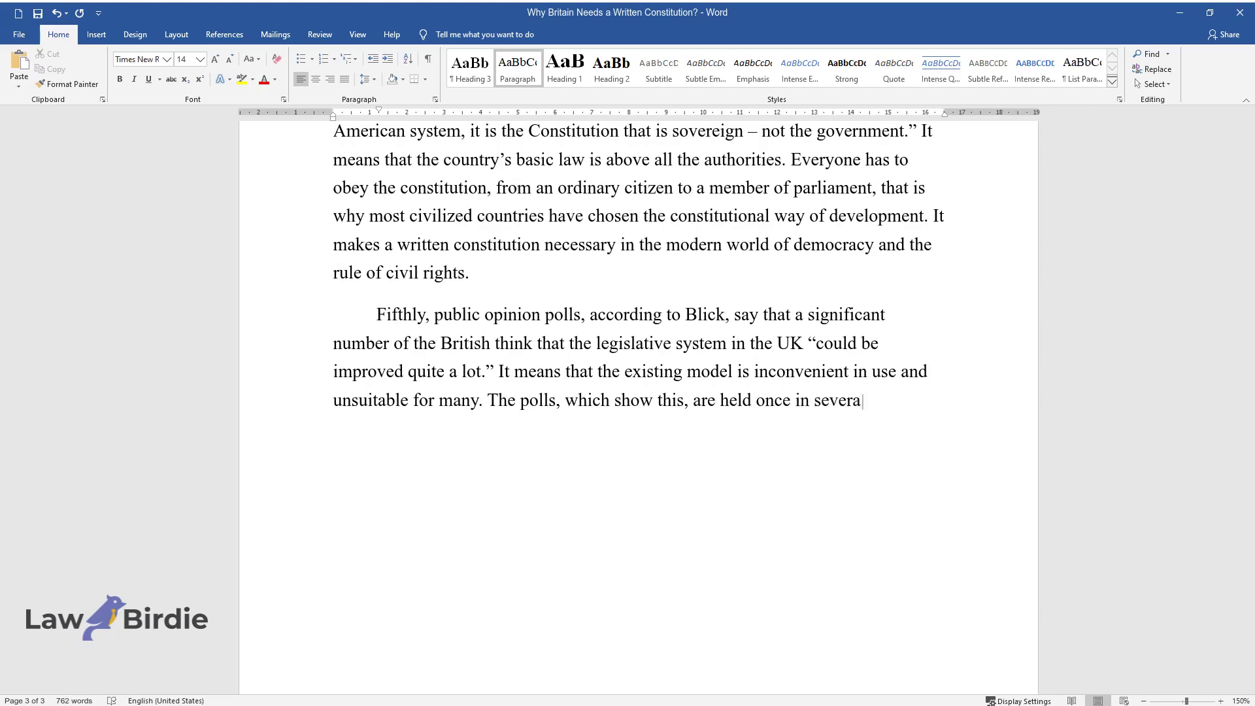
pyautogui.write('l years among representatives of di')
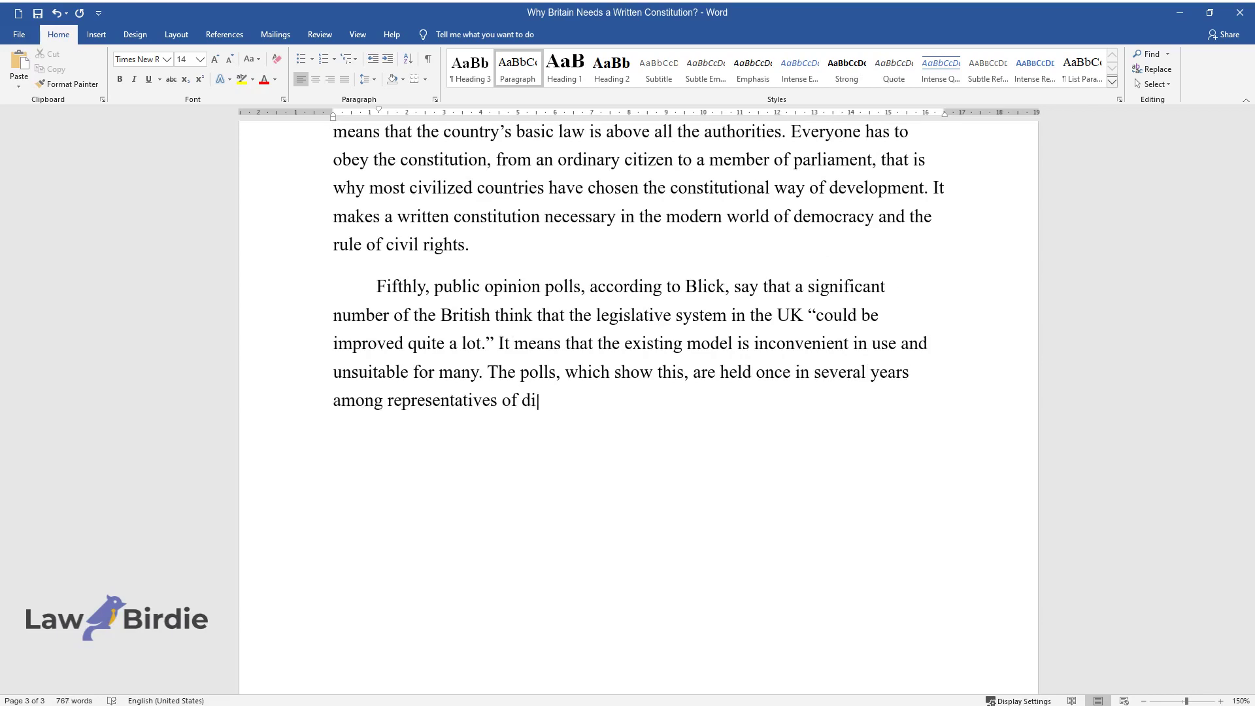
pyautogui.write('fferent social layers, and the gove')
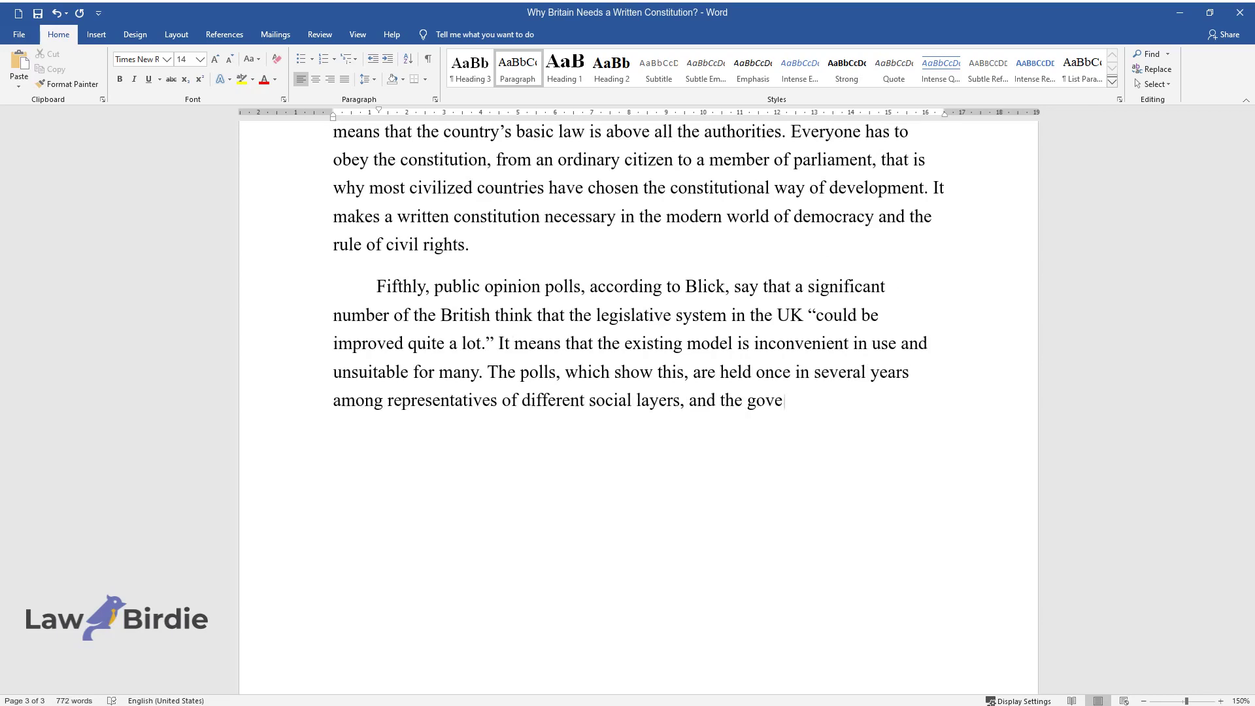
pyautogui.write('rnment should consider this viewpoint. Howev')
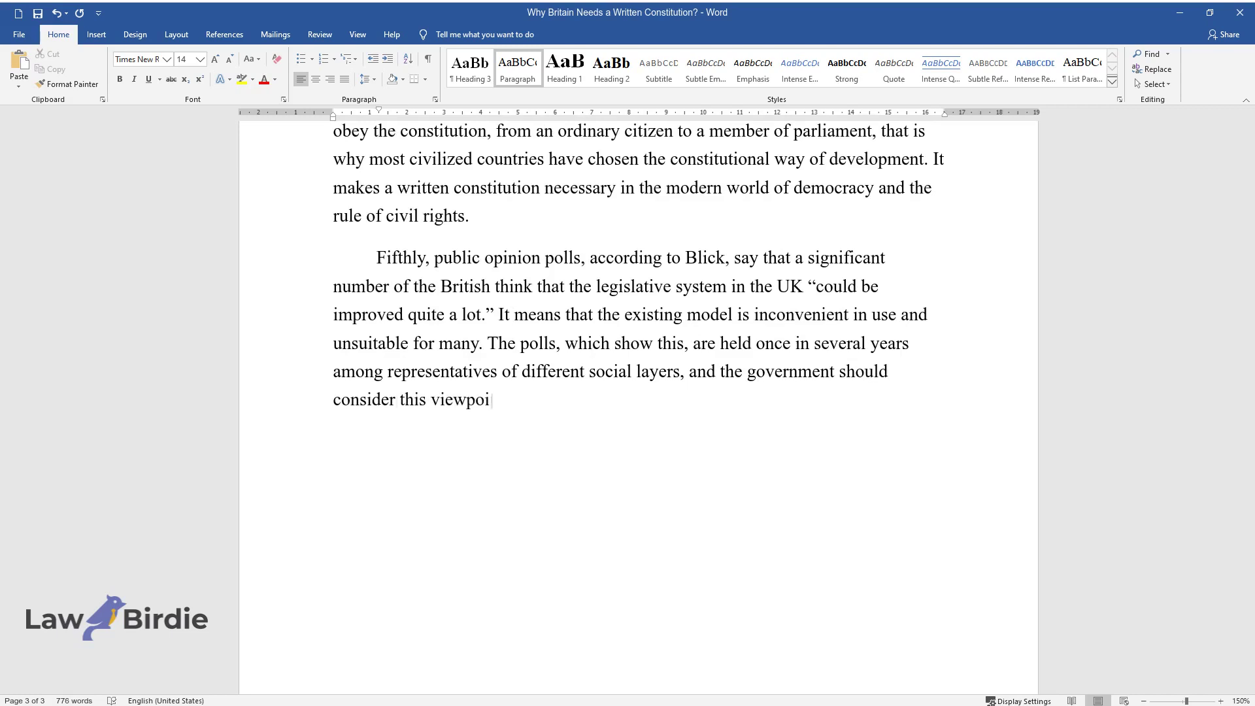
# Step: Add "there are political forces that oppose radical changes. According to their opinion, the reformation will need a lot of money from the budget. On the other hand,"
pyautogui.write('er, there are political fo')
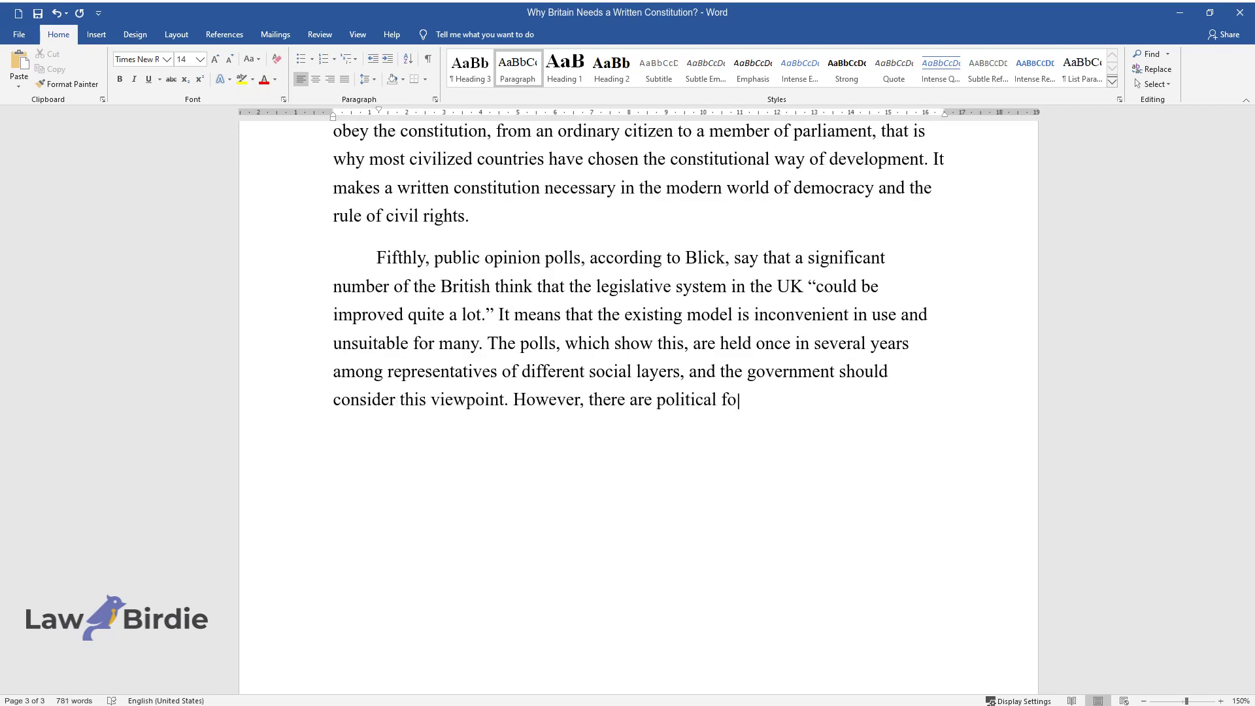
pyautogui.write('rces that oppose radical changes. A')
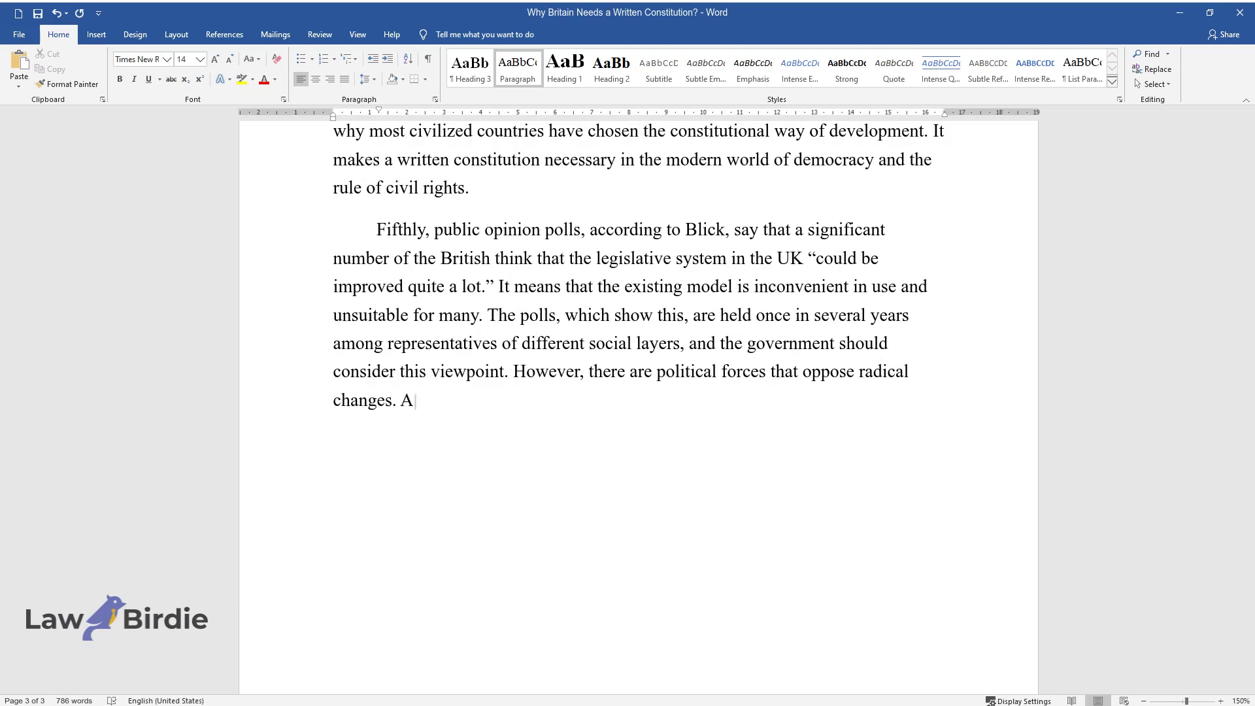
pyautogui.write('ccording to their opinion, the refo')
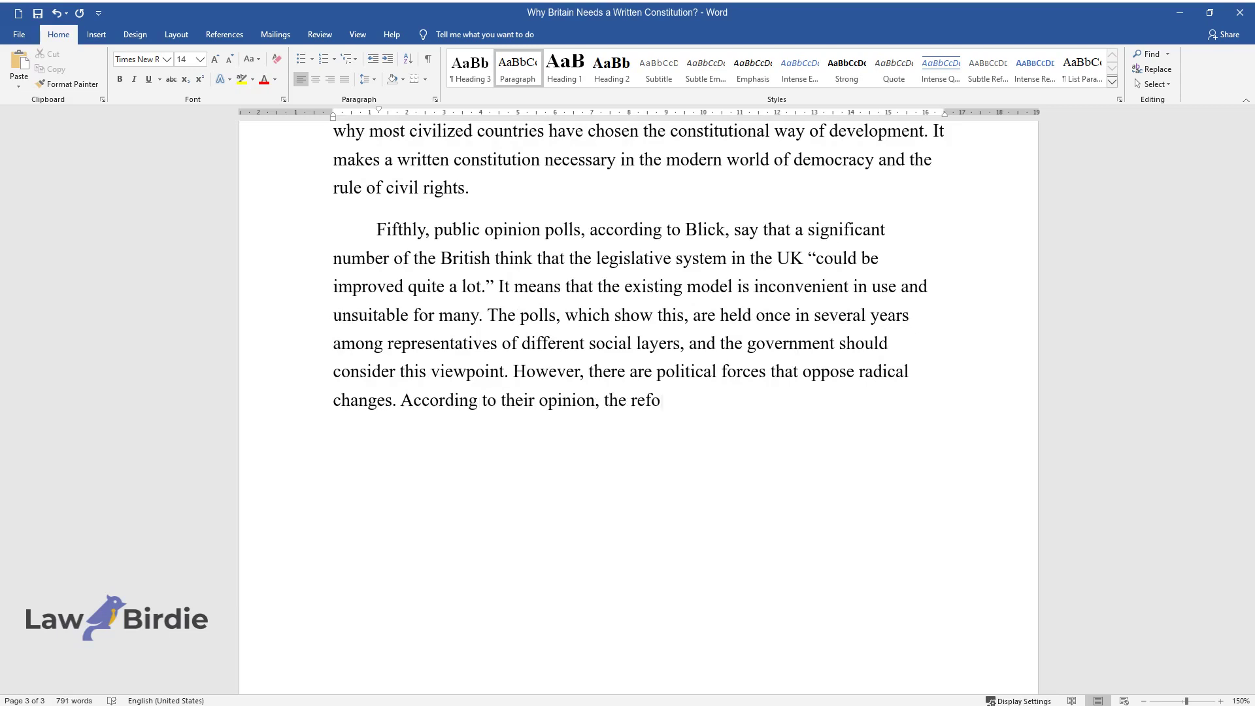
pyautogui.write('rmation will need a lot of money fro')
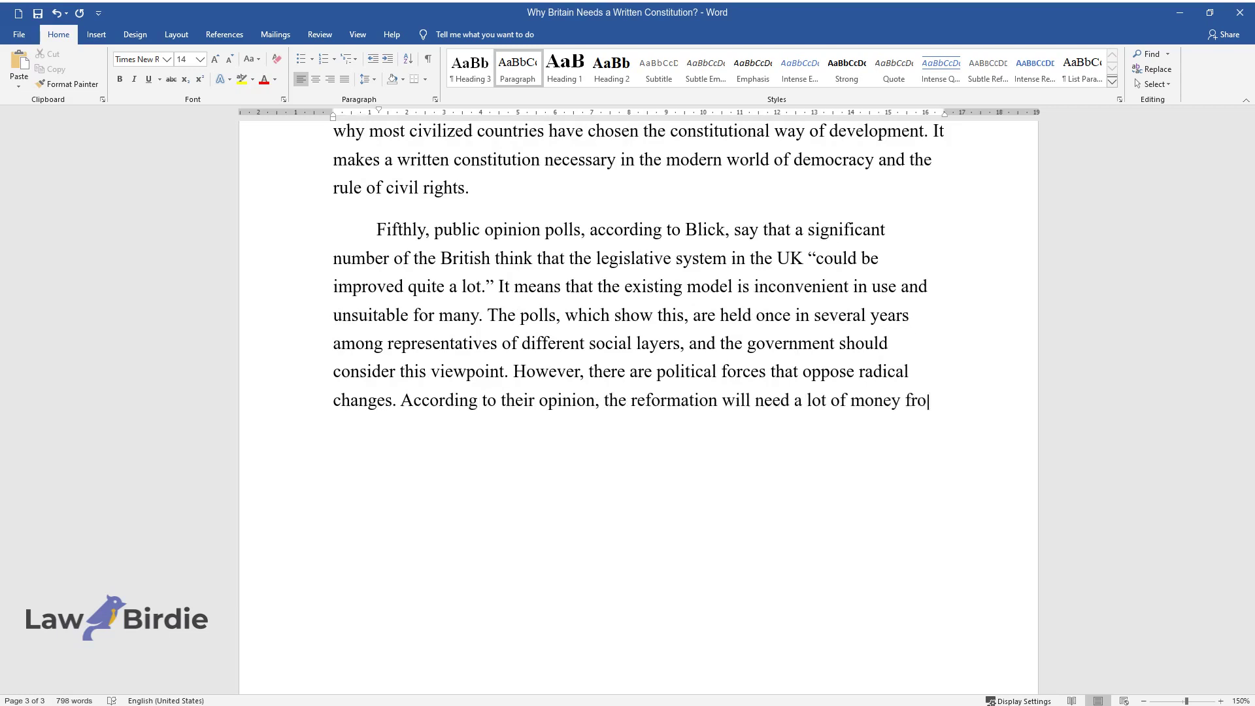
pyautogui.write('m the budget. On the other hand, ac')
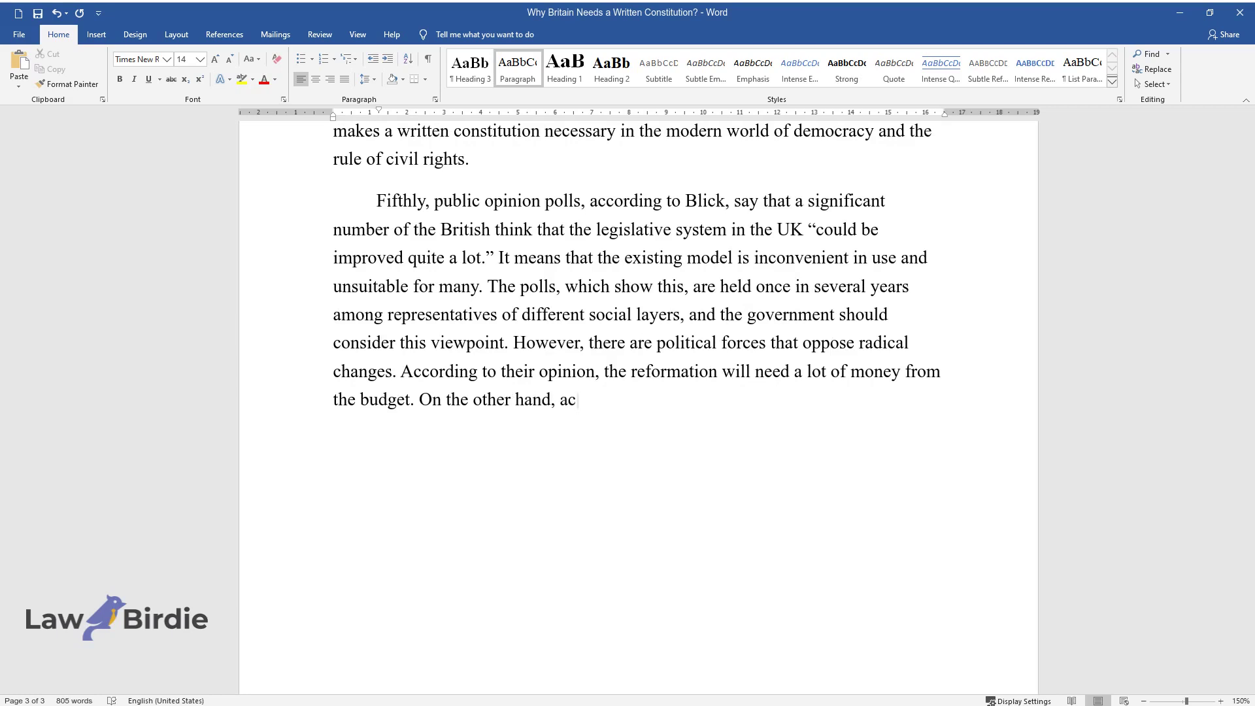
# Step: Continue with "according to the opponents of a written constitution, such a measure will cause no real change as it will merely summarize the existing constitutional customs."
pyautogui.write('cording to the opponents of a writt')
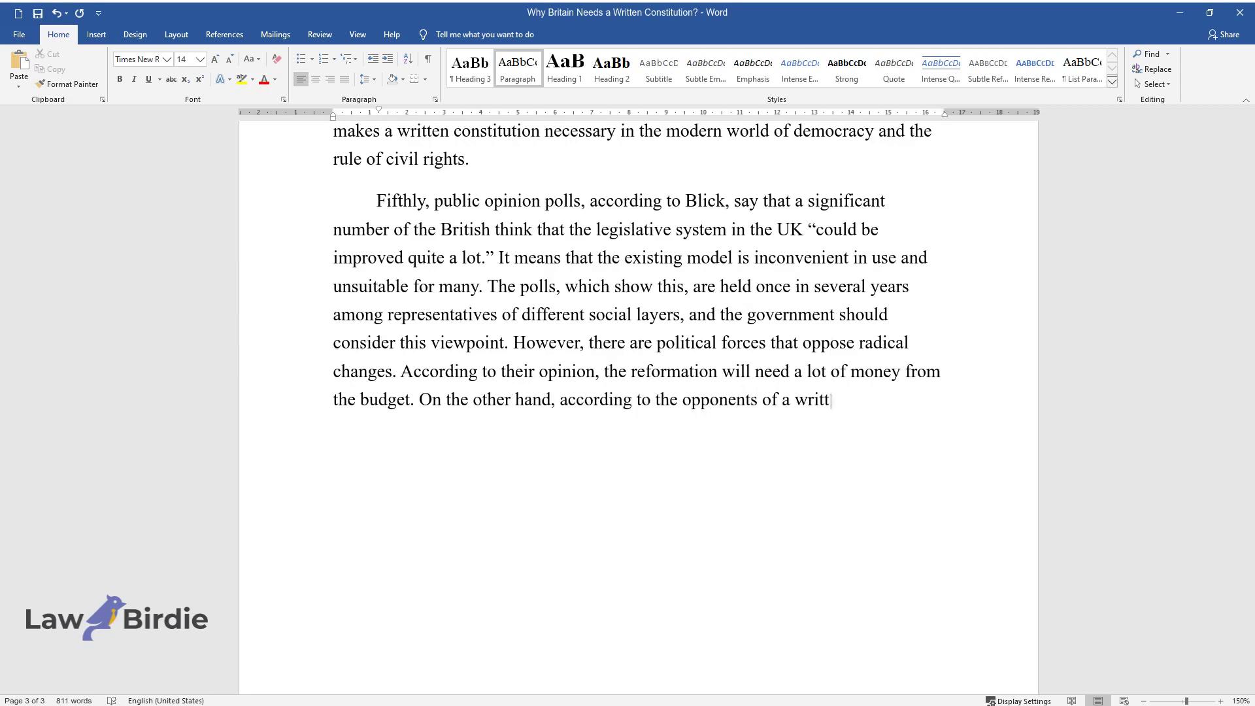
pyautogui.write('en constitution, such a measure will cause n')
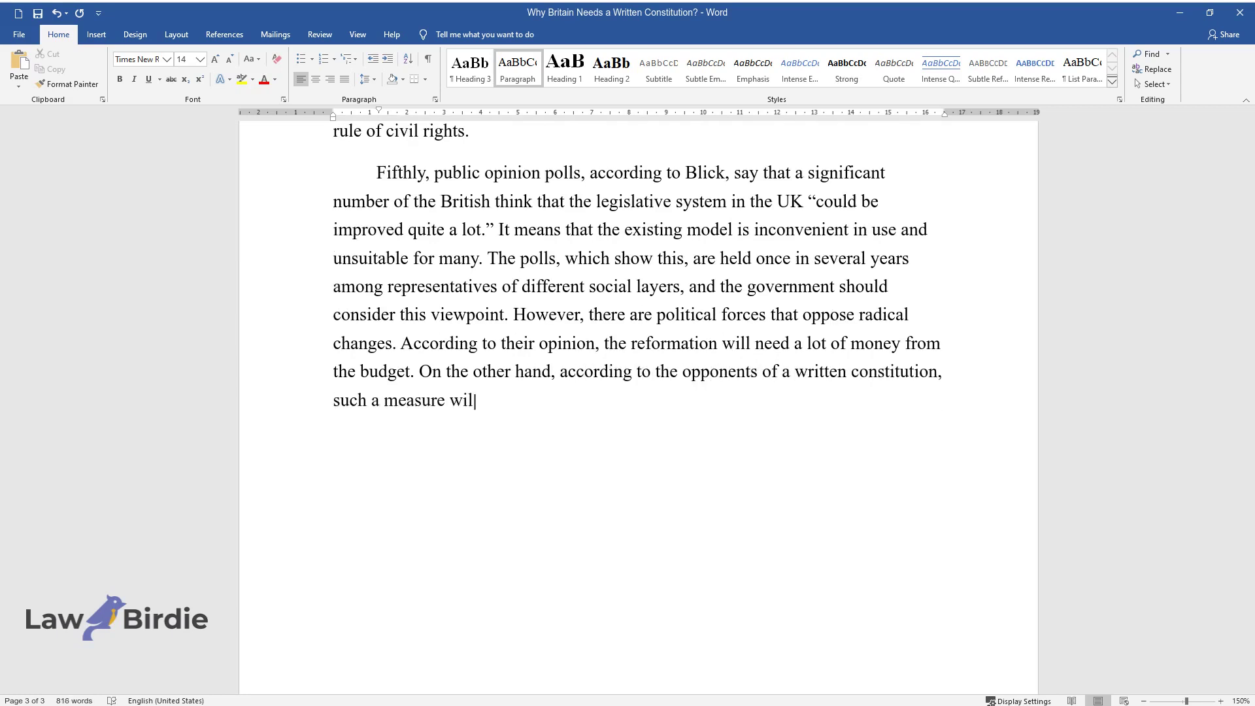
pyautogui.write('o real change as it will m')
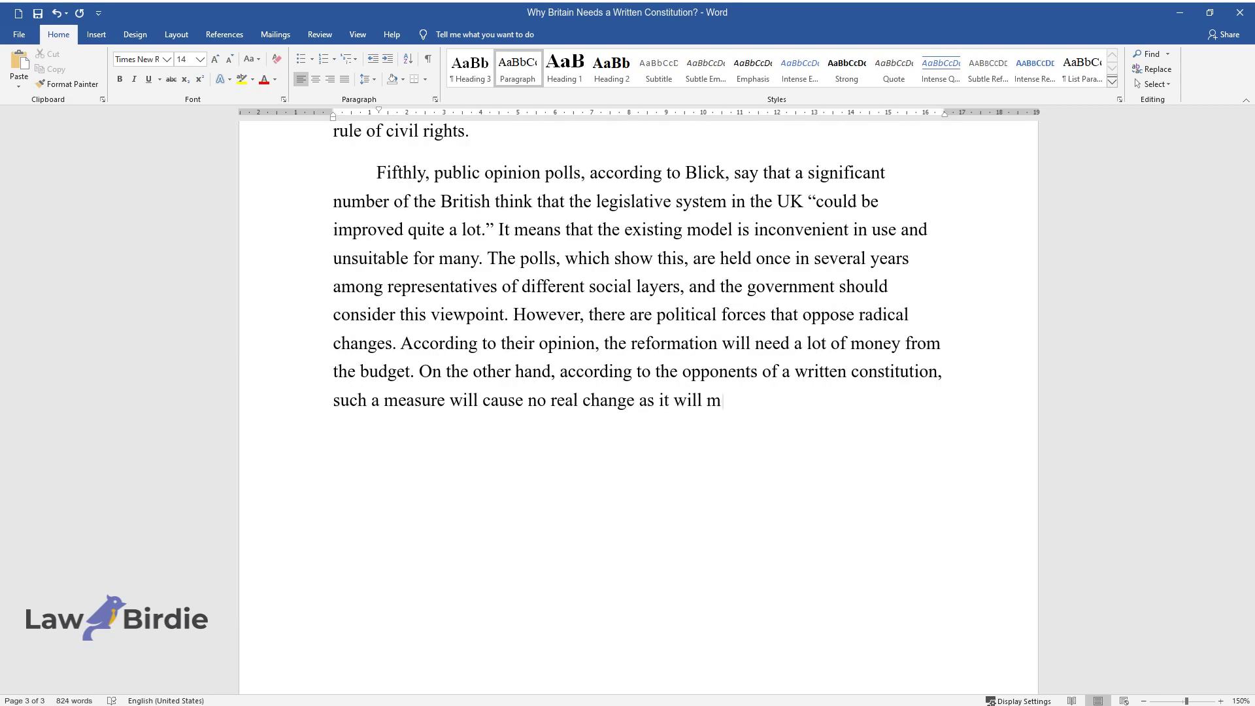
pyautogui.write('erely summarize the existing consti')
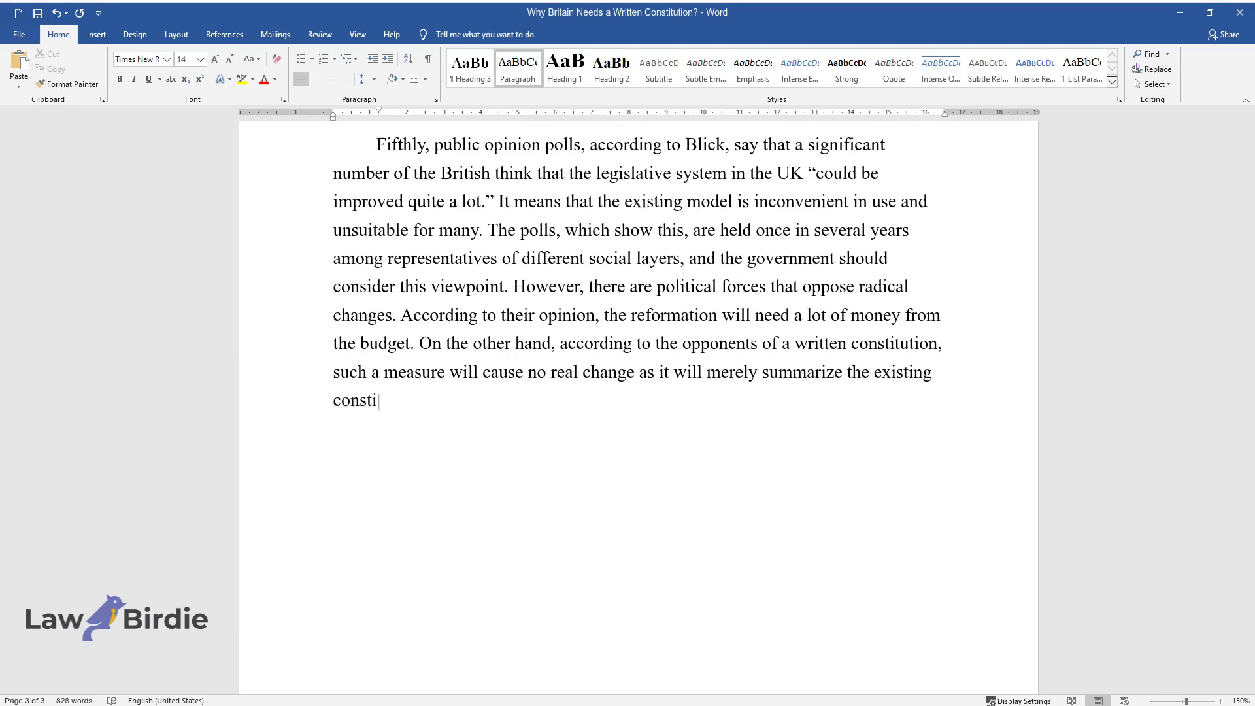
pyautogui.write('tutional customs. Although this poi')
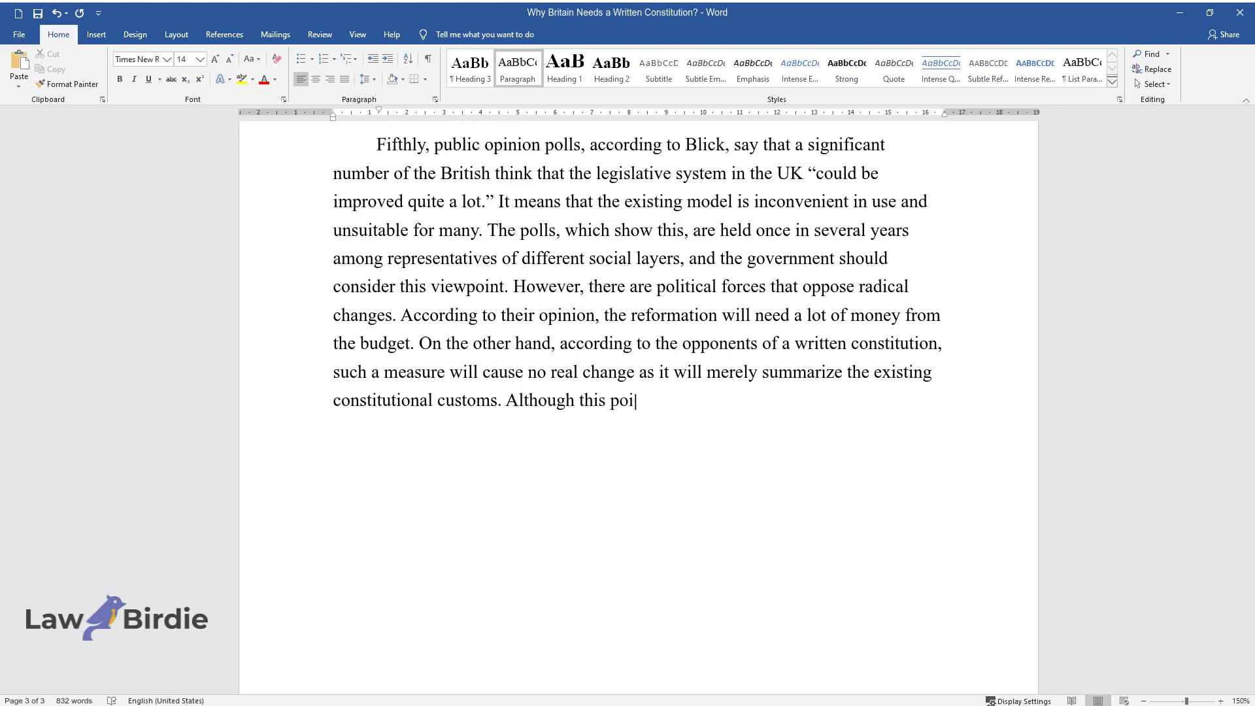
# Step: Add "Although this point of view is not deprived of logic, it is not grounded enough as the clearer the law, the more convenient it is in use."
pyautogui.write('nt of view is not deprived of logic')
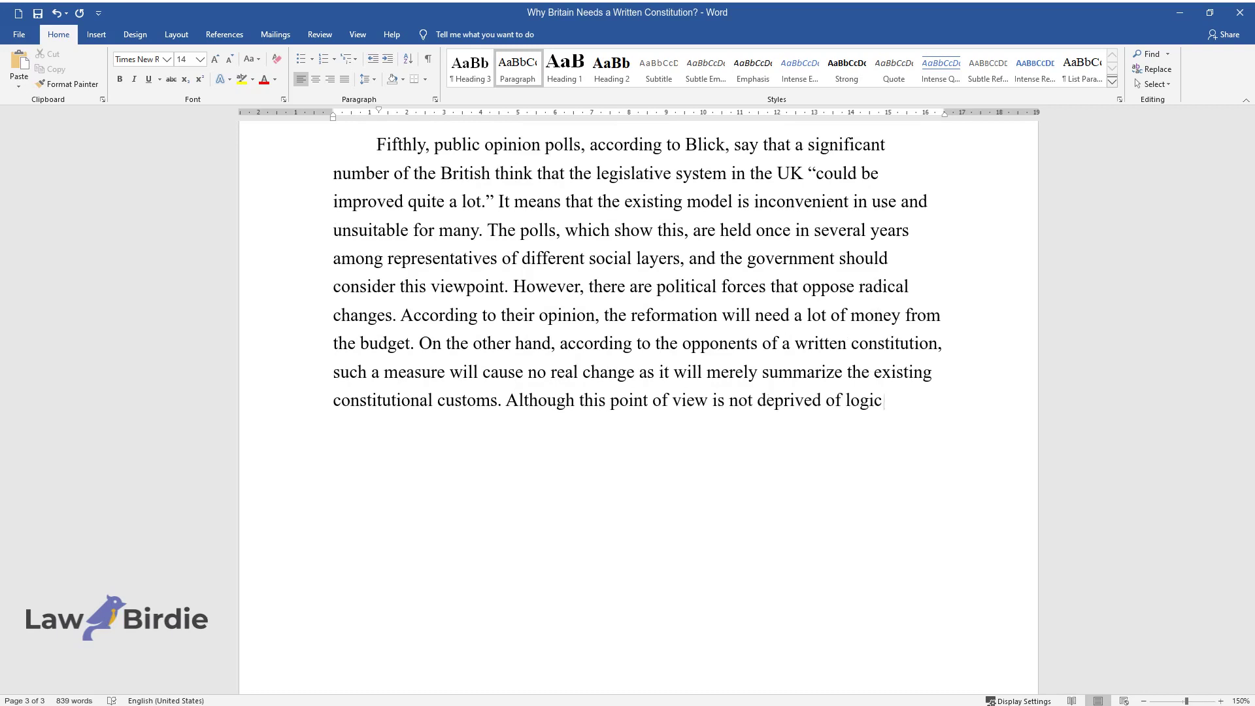
pyautogui.write(', it is not grounded enough as the clearer the law, the more convenient it is in use. Moreover, the longe')
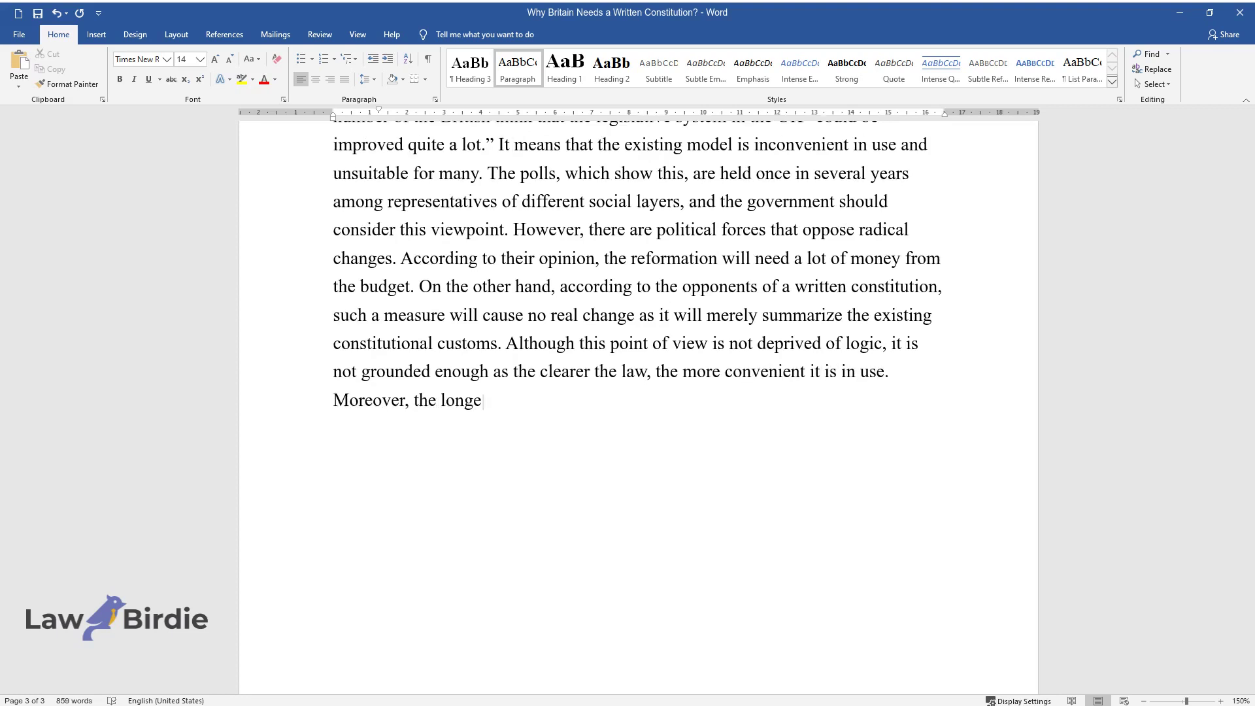
# Step: Close the paragraph with "Moreover, the longer the passing of a necessary act is delayed, the more expensive and difficult the process of adoption will be."
pyautogui.write('r the passing of a necessary act is ')
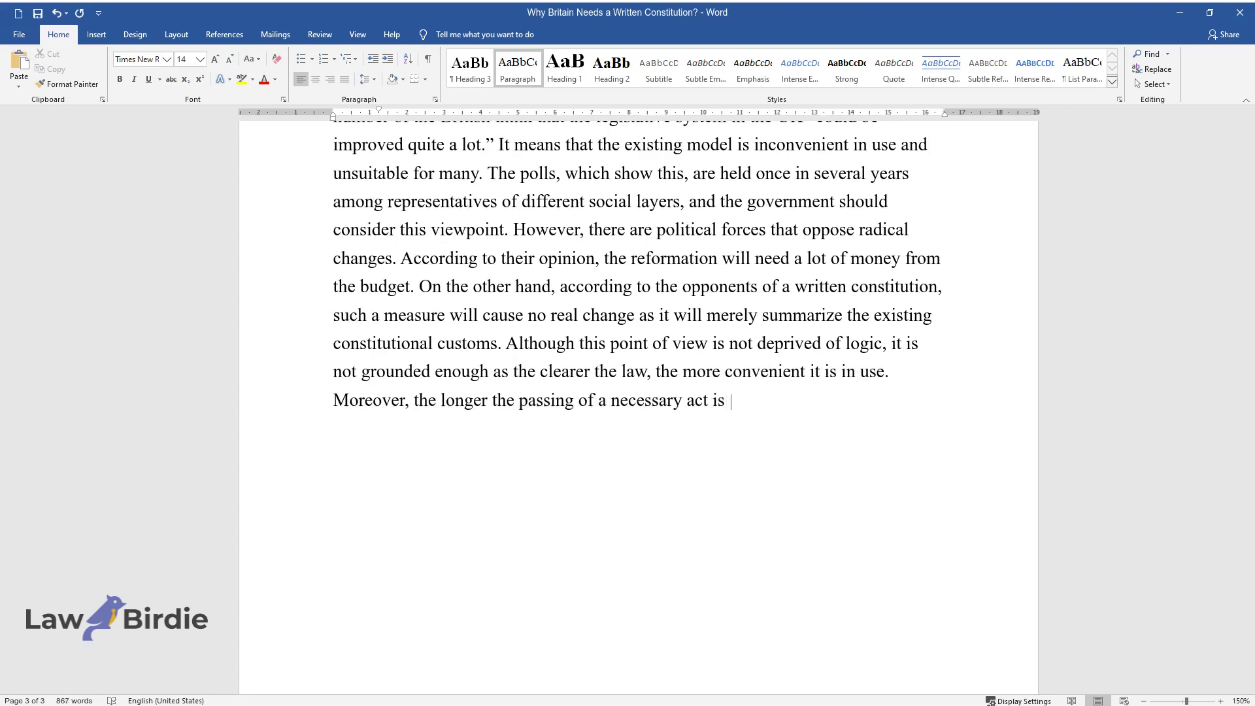
pyautogui.write('delayed, the more expensive and dif')
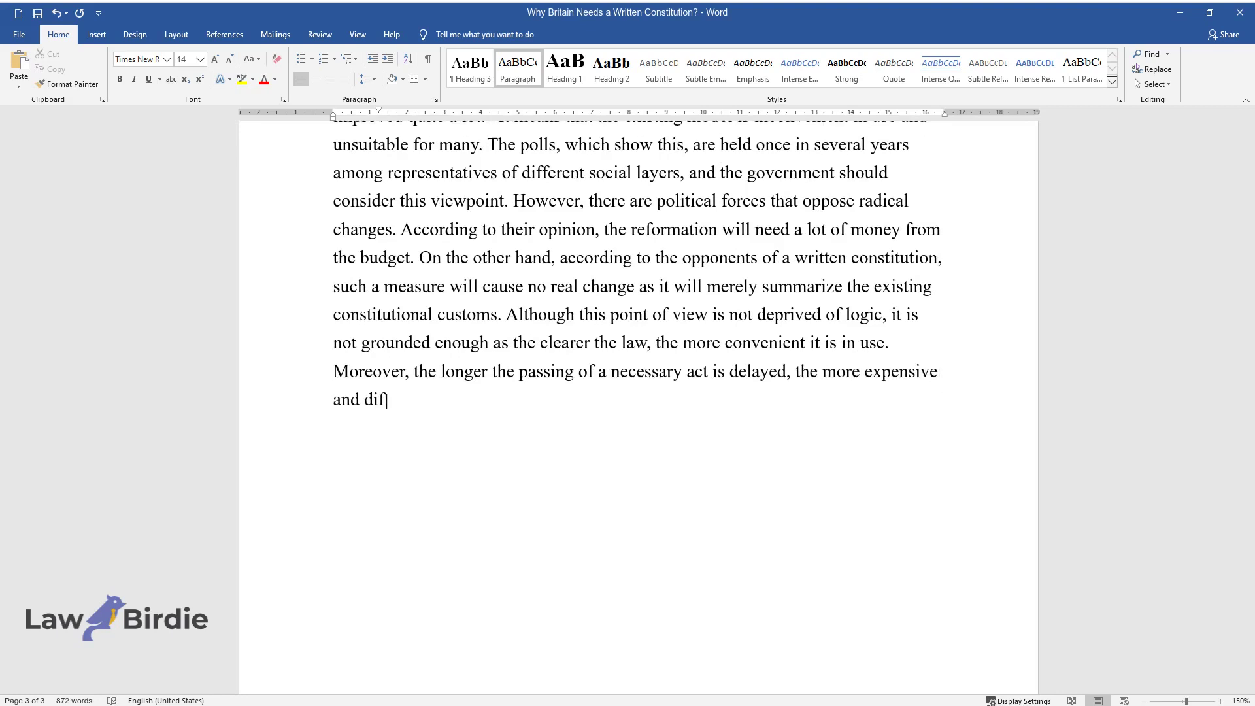
pyautogui.write('ficult the process of adoption wil')
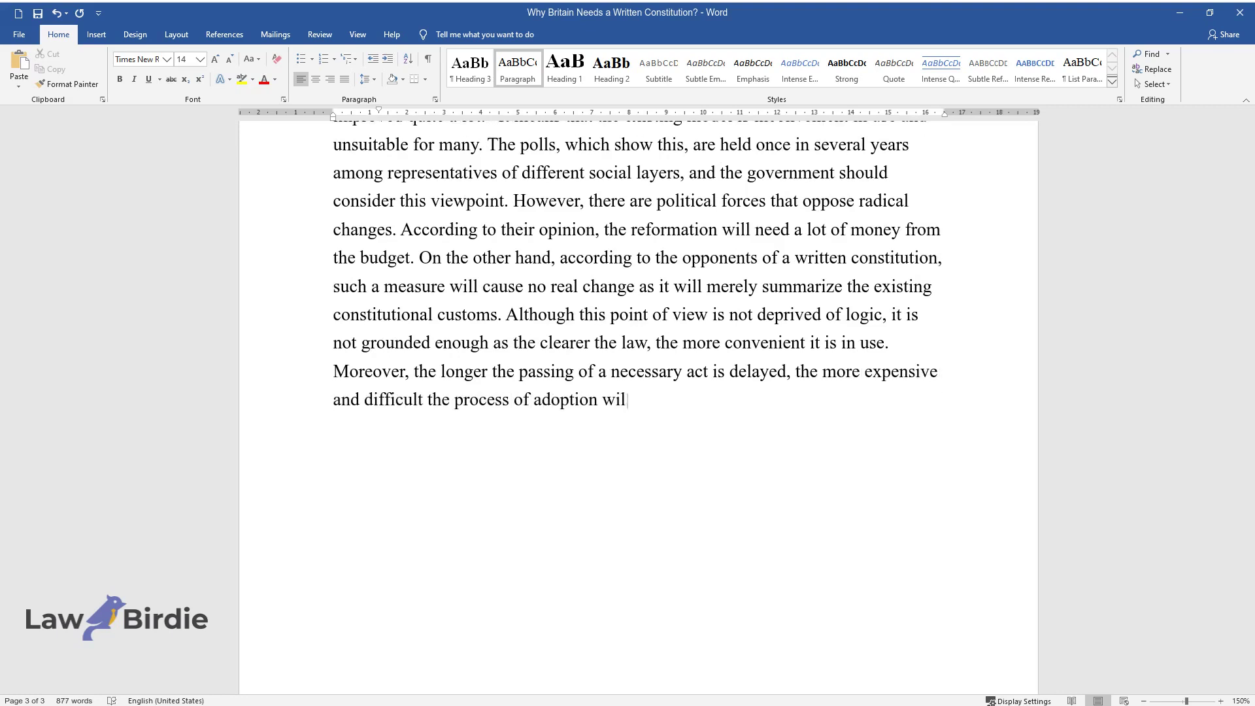
pyautogui.write('l be.Having')
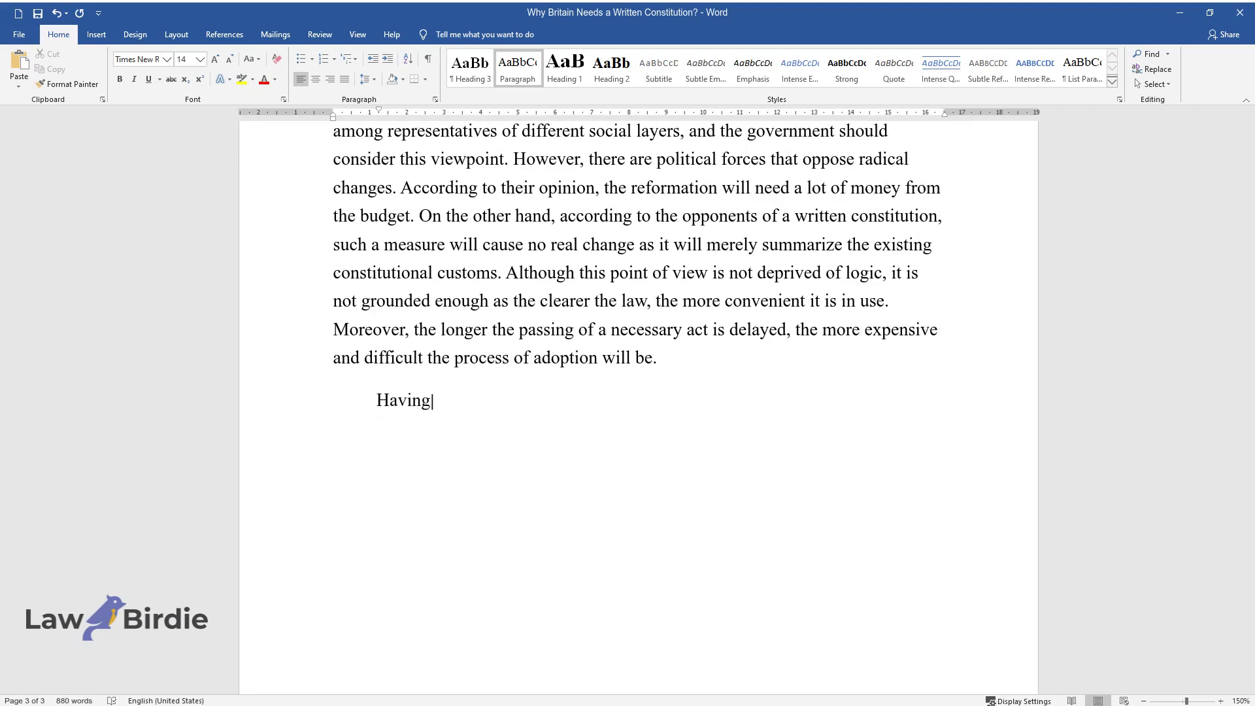
# Step: Open the conclusion with "Having discussed all these points, one should conclude that there are a lot of persuasive arguments for creating and implementing a written constitution."
pyautogui.write(' discussed all these points, one s')
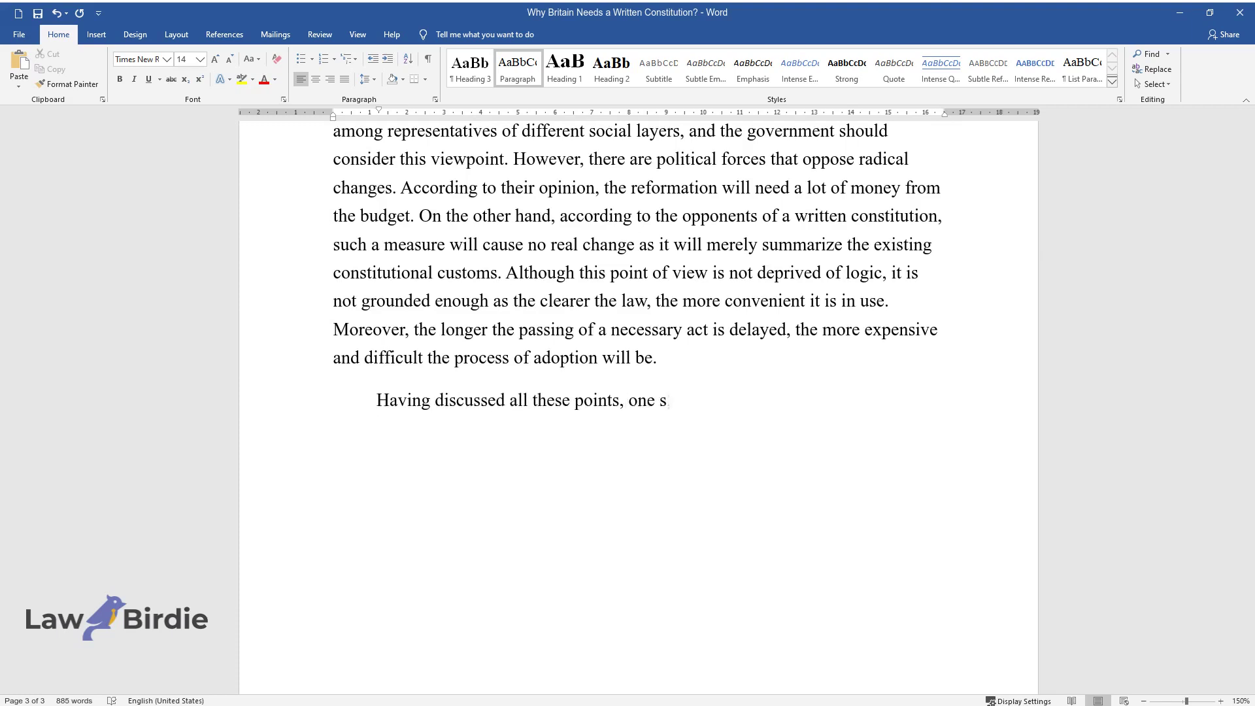
pyautogui.write('hould conclude that there are a l')
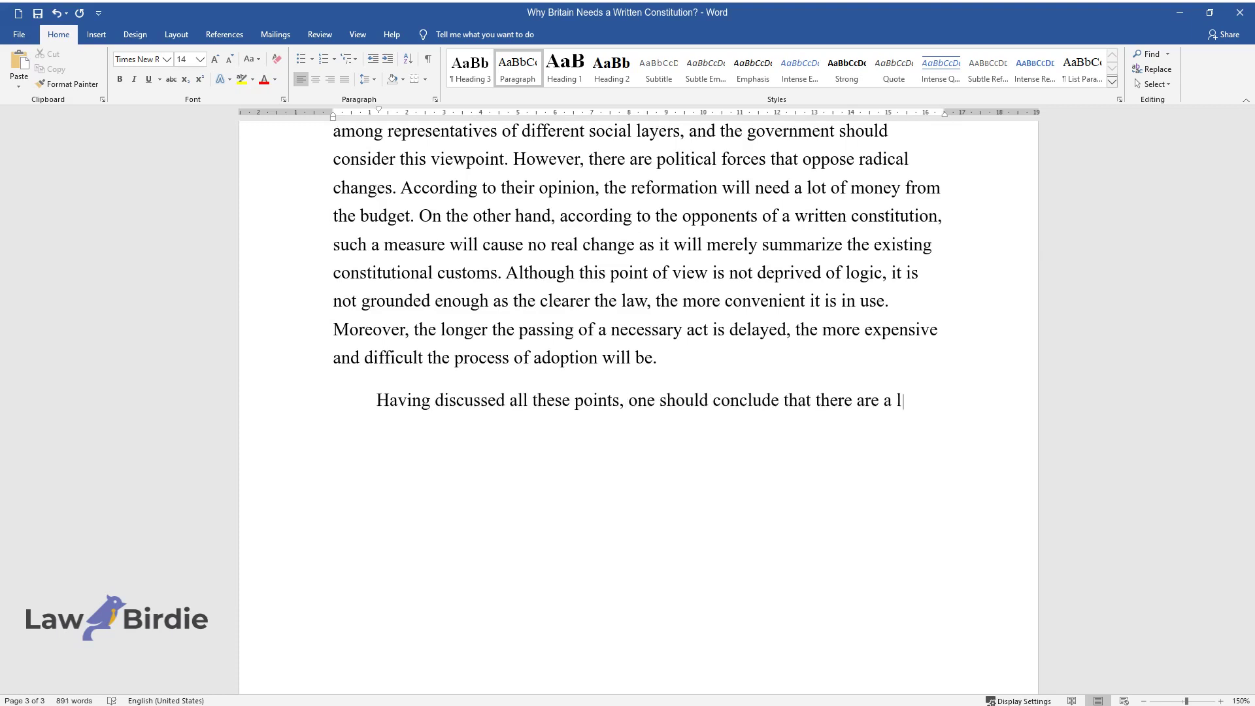
pyautogui.write('ot of persuasive argument')
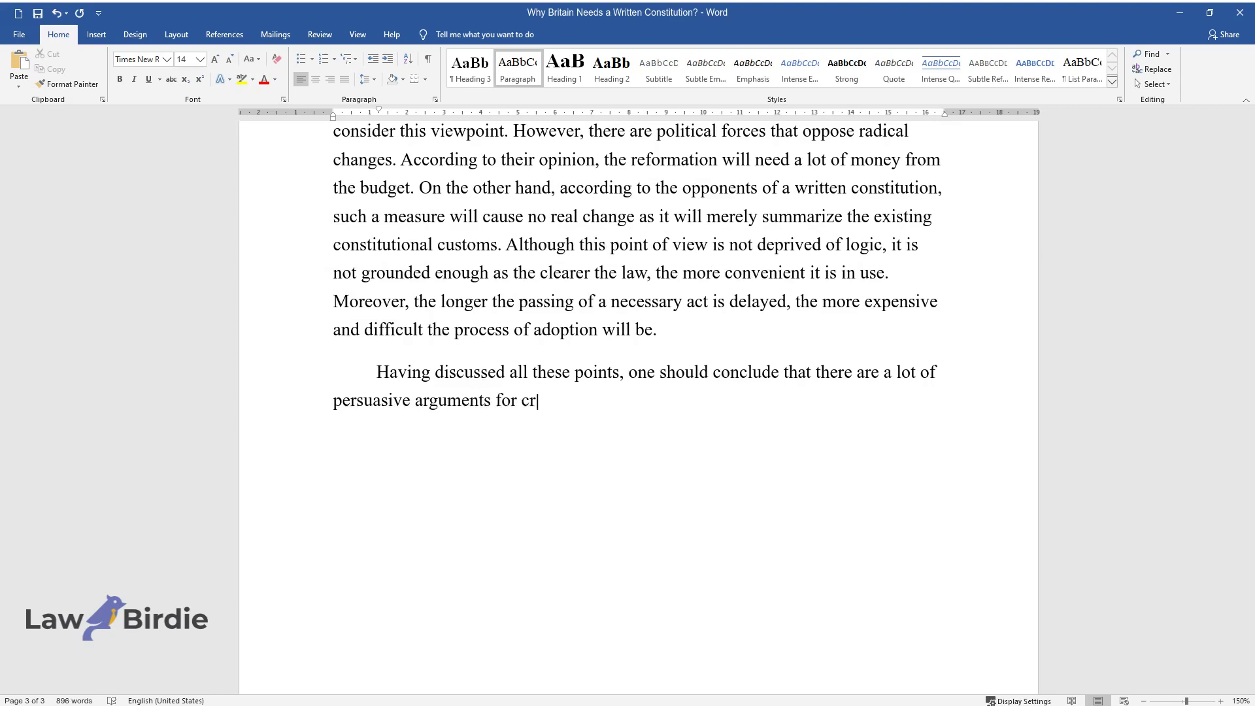
pyautogui.write('s for creating and implementing a written')
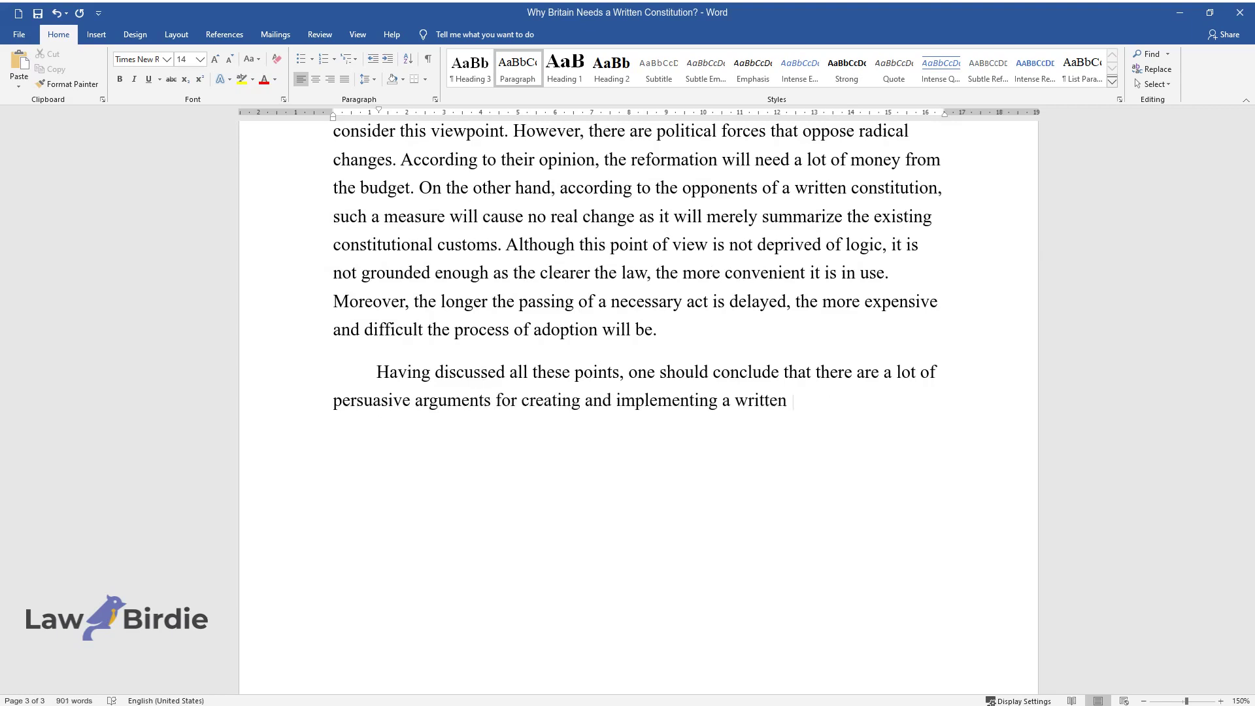
# Step: Continue with "Firstly, the basic law of the country should be concentrated in one document. Secondly, outdated acts should be excluded from the legislative system."
pyautogui.write('constitution. Firstly, the basic law of the countr')
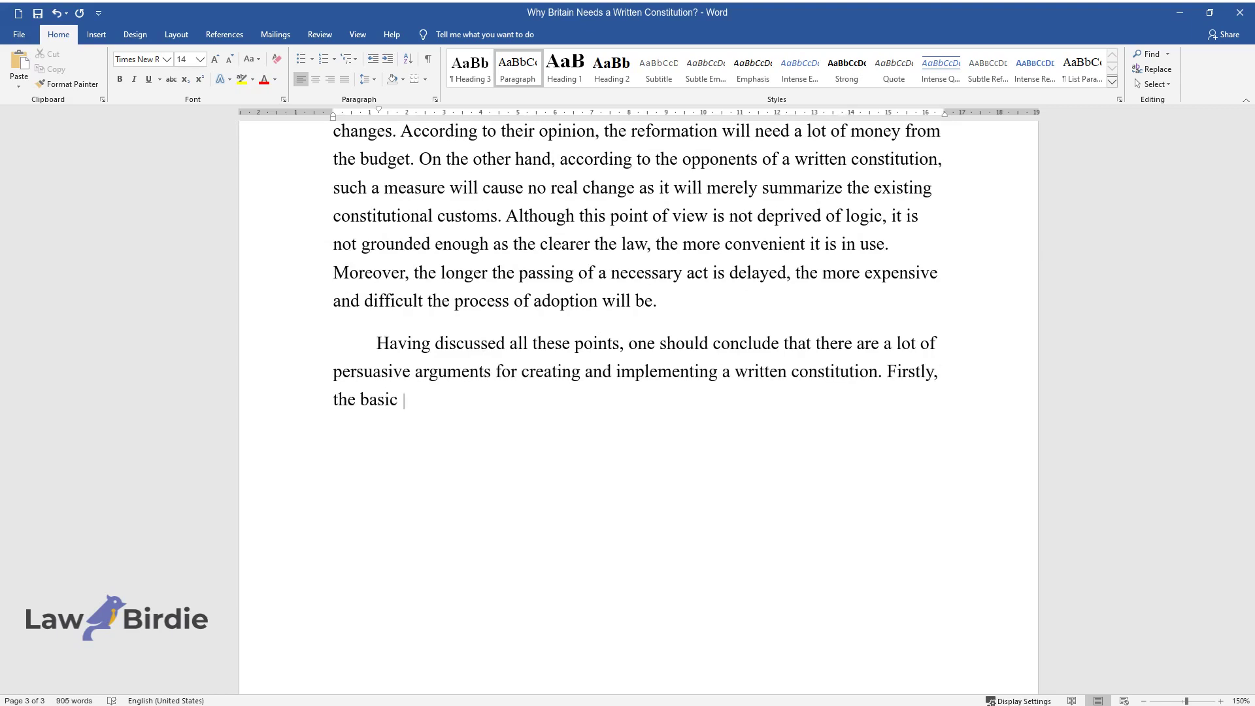
pyautogui.write('y should be conc')
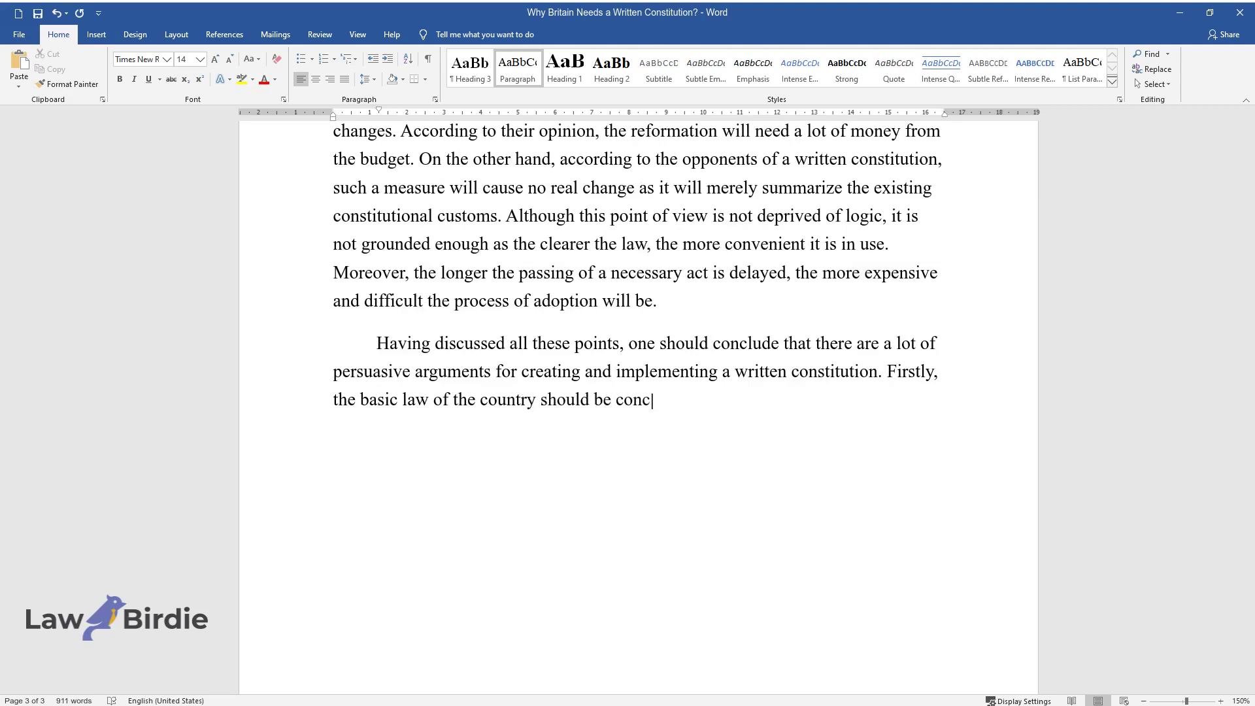
pyautogui.write('entrated in one document. Secondly')
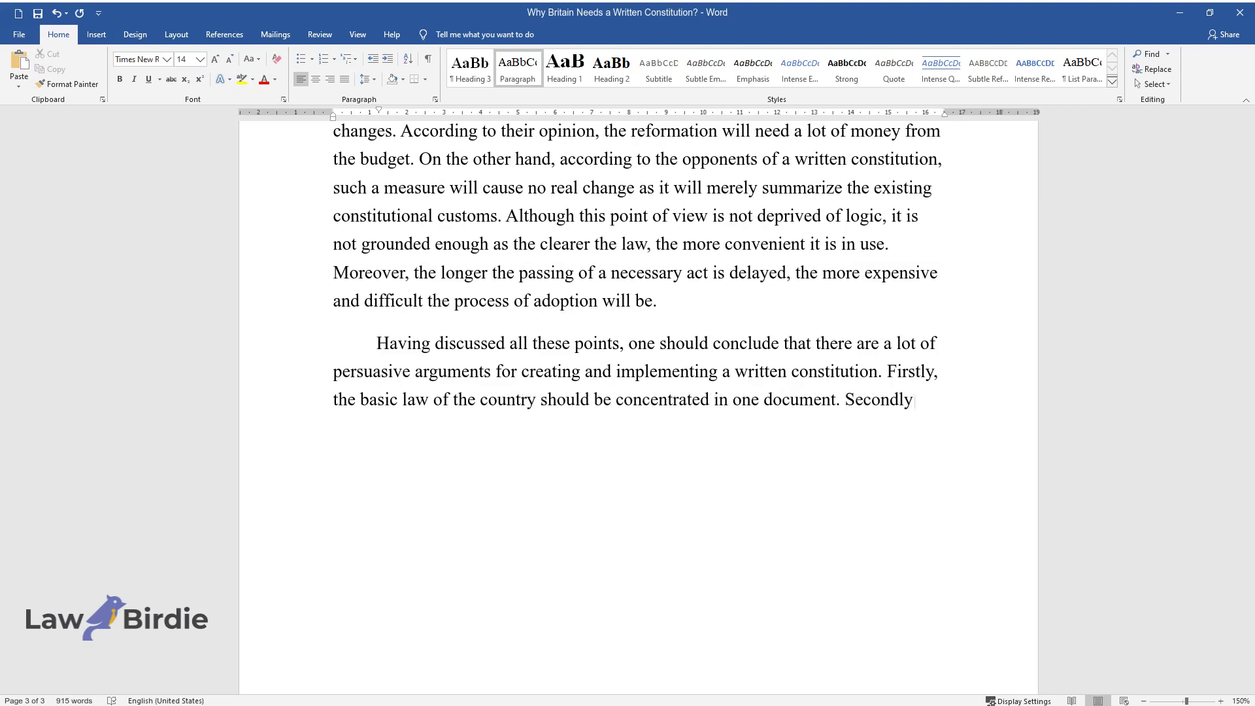
pyautogui.write(', outdated acts should be excluded from the legisl')
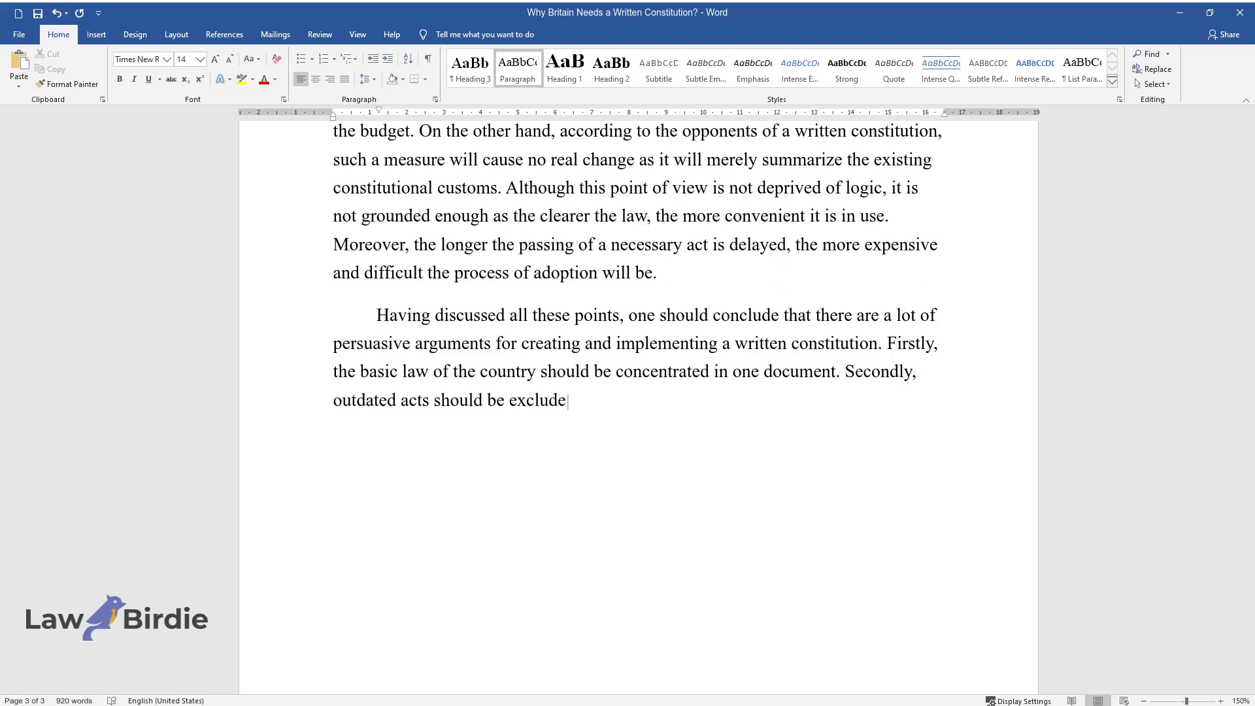
pyautogui.write('ative system. Th')
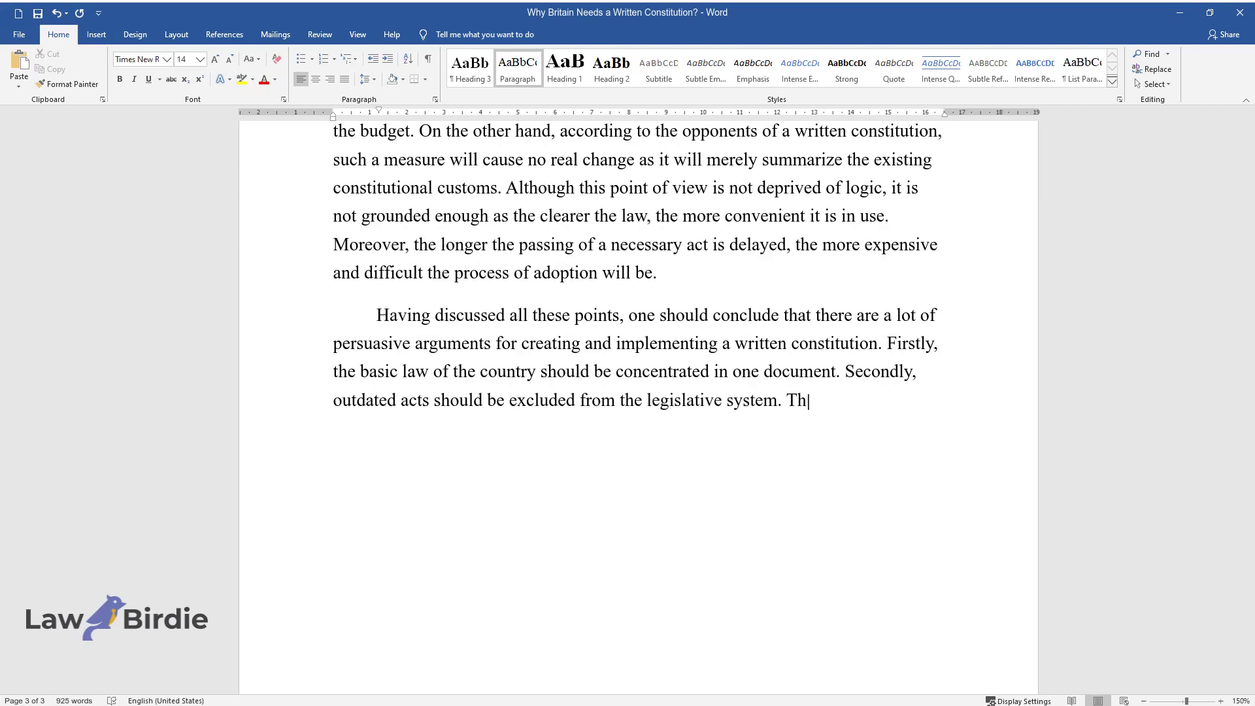
# Step: Add "Thirdly, a written constitution will help get rid of loopholes used by dishonest politicians and prevent power abuse." to the conclusion
pyautogui.write('constitution will')
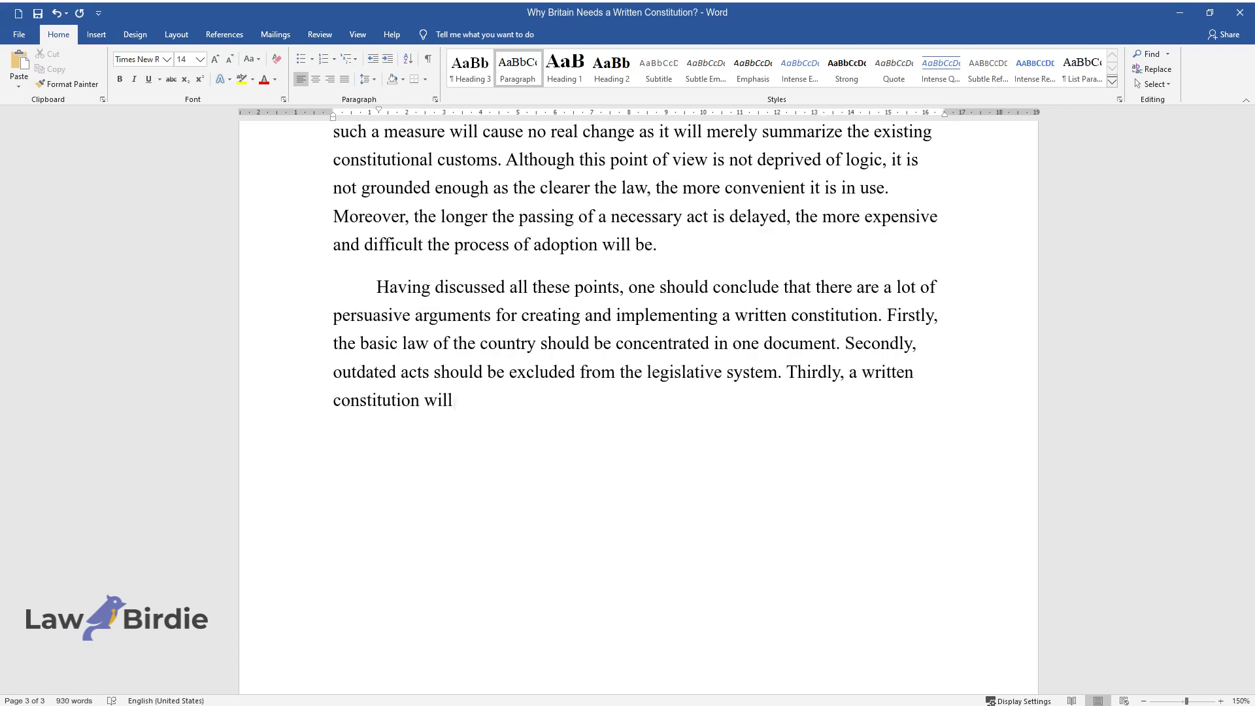
pyautogui.write(' help get rid of loopholes used b')
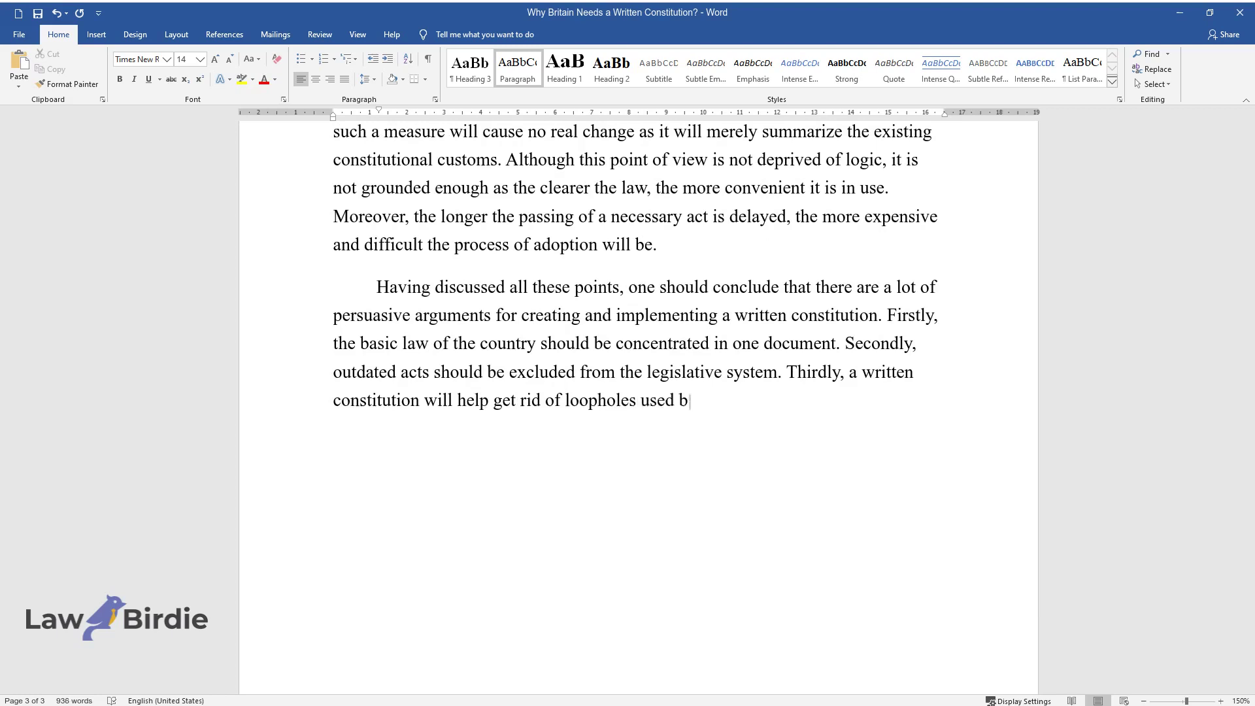
pyautogui.write('y dishonest politicians and preve')
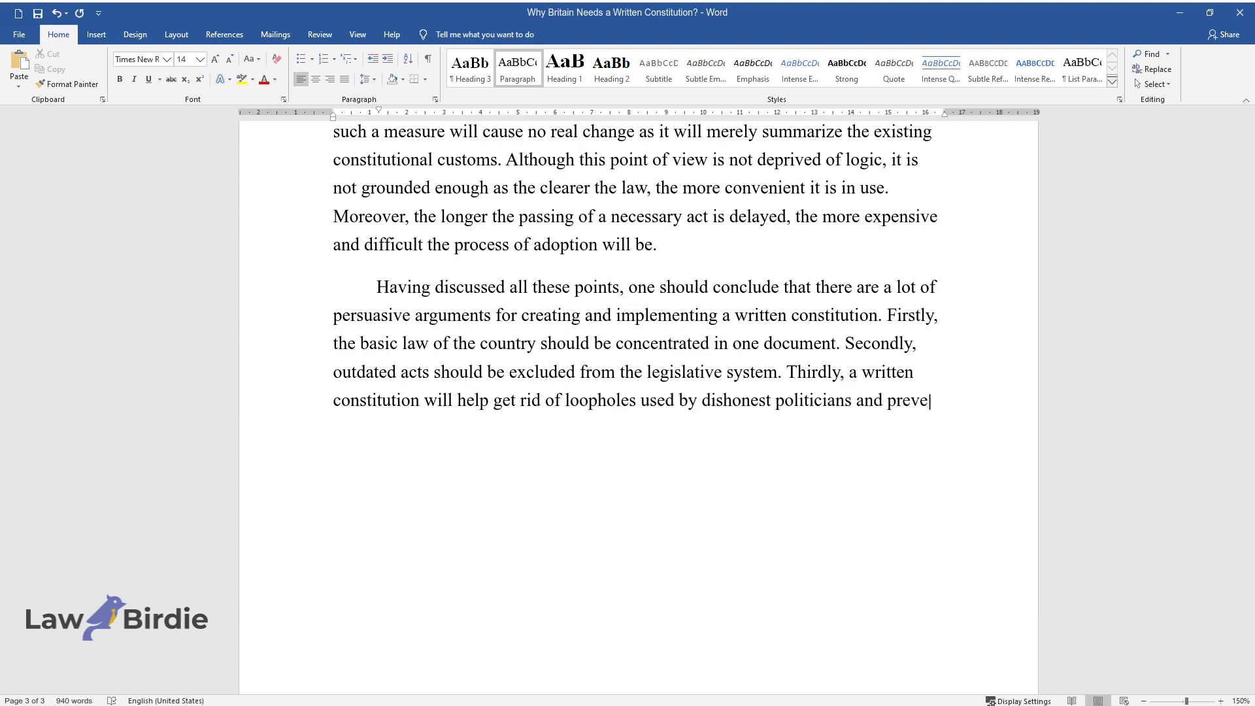
# Step: Follow with the last argument, "Finally, a considerable number of citizens admit the need for legislative changes."
pyautogui.write('nt power abuse. Finally, a conside')
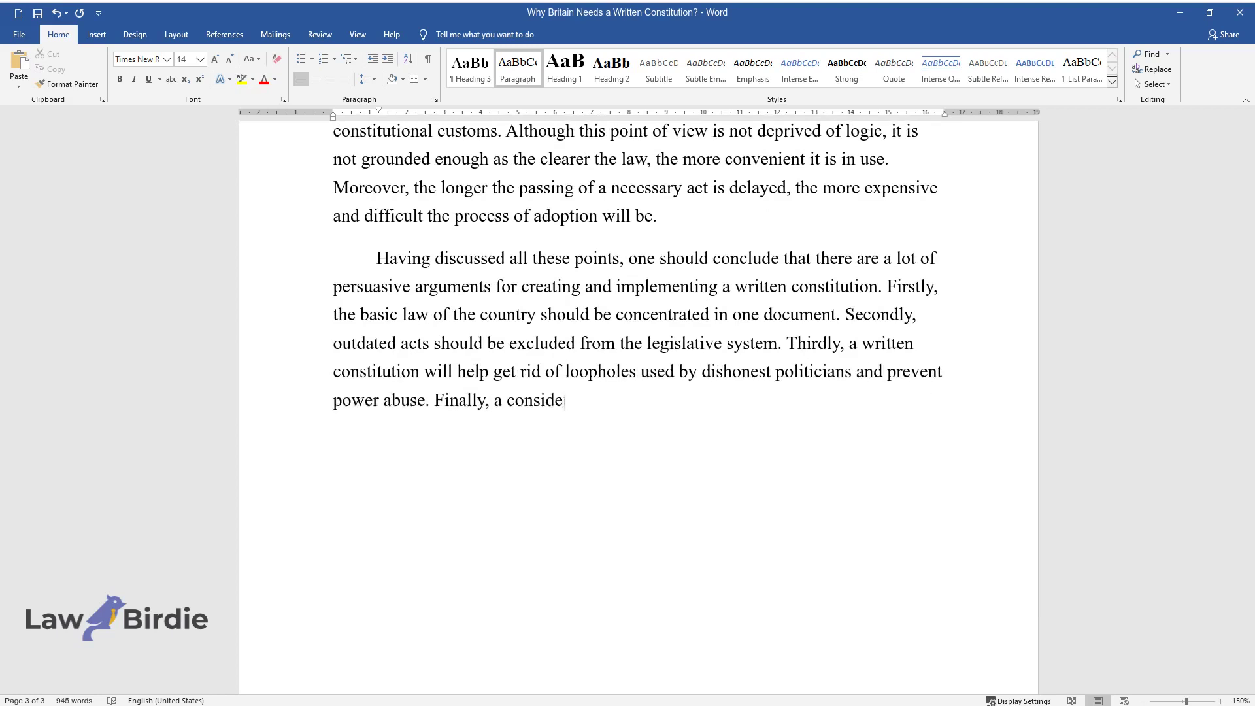
pyautogui.write('rable number of citizens admit th')
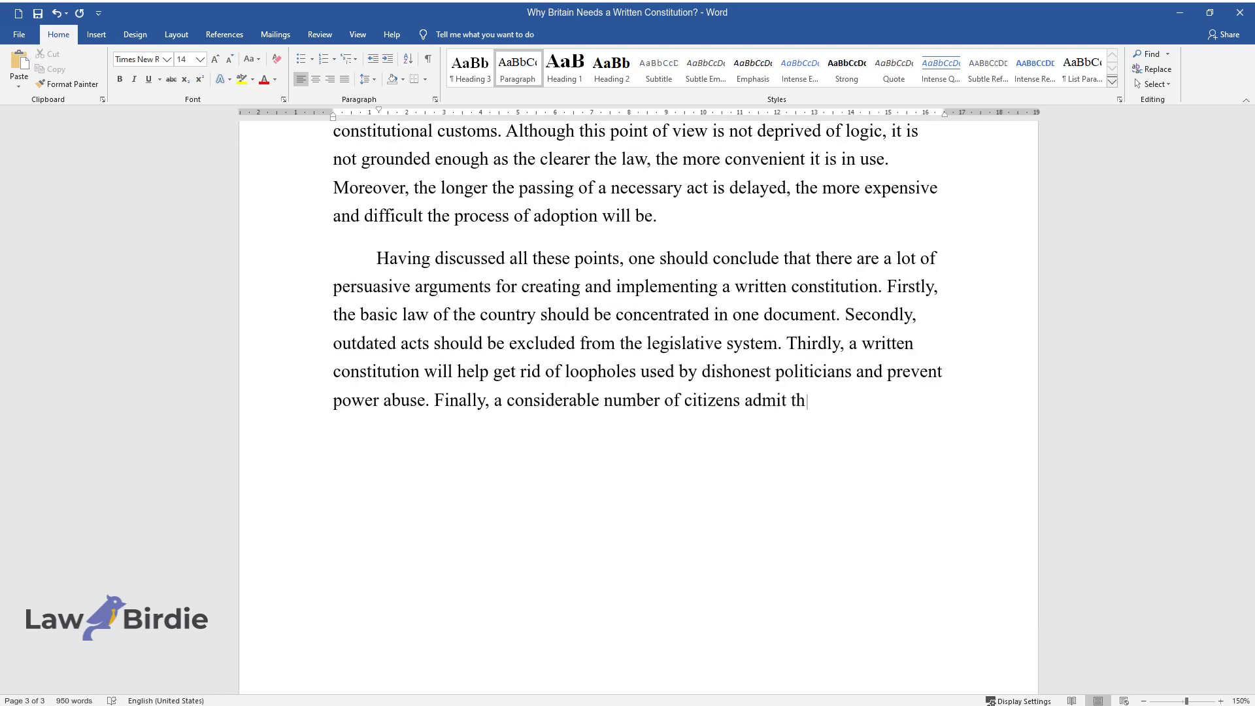
pyautogui.write('e need for legislative changes. I')
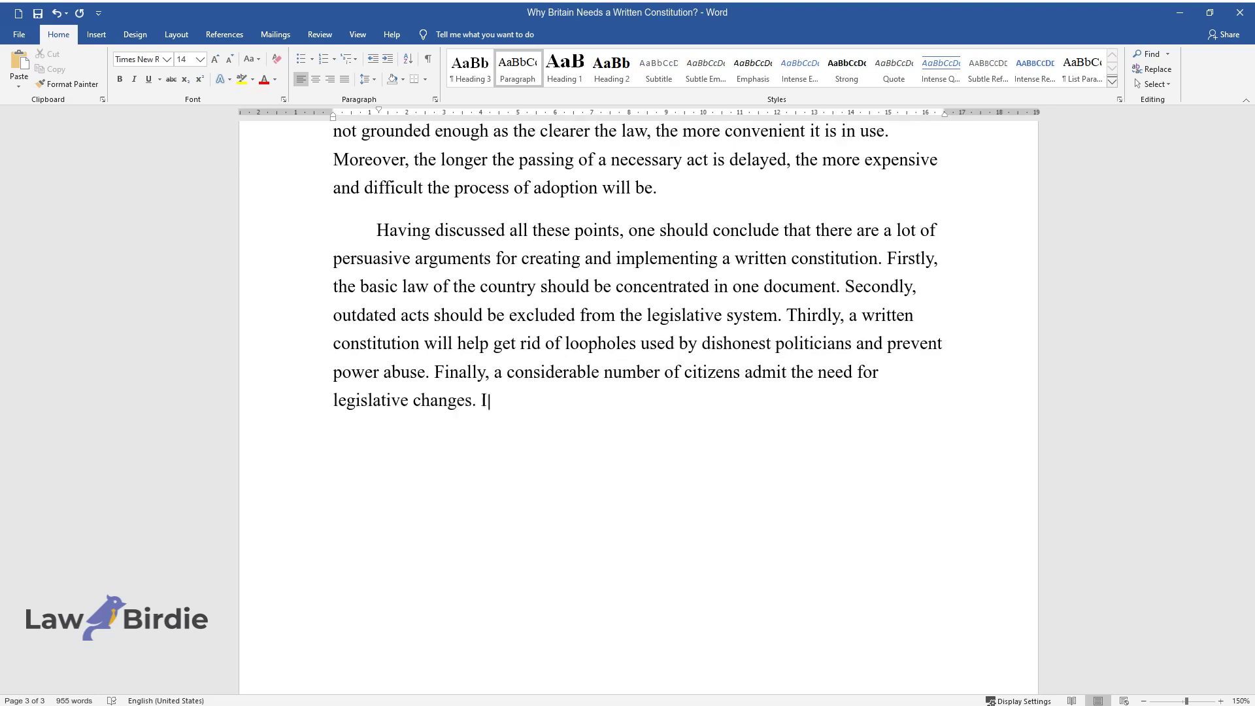
# Step: Add "In the first stages, implementing a written constitution may be costly for the budget, but all probable expenses are justified by the document's unquestionable advantages."
pyautogui.write('n the first stages, implementing a')
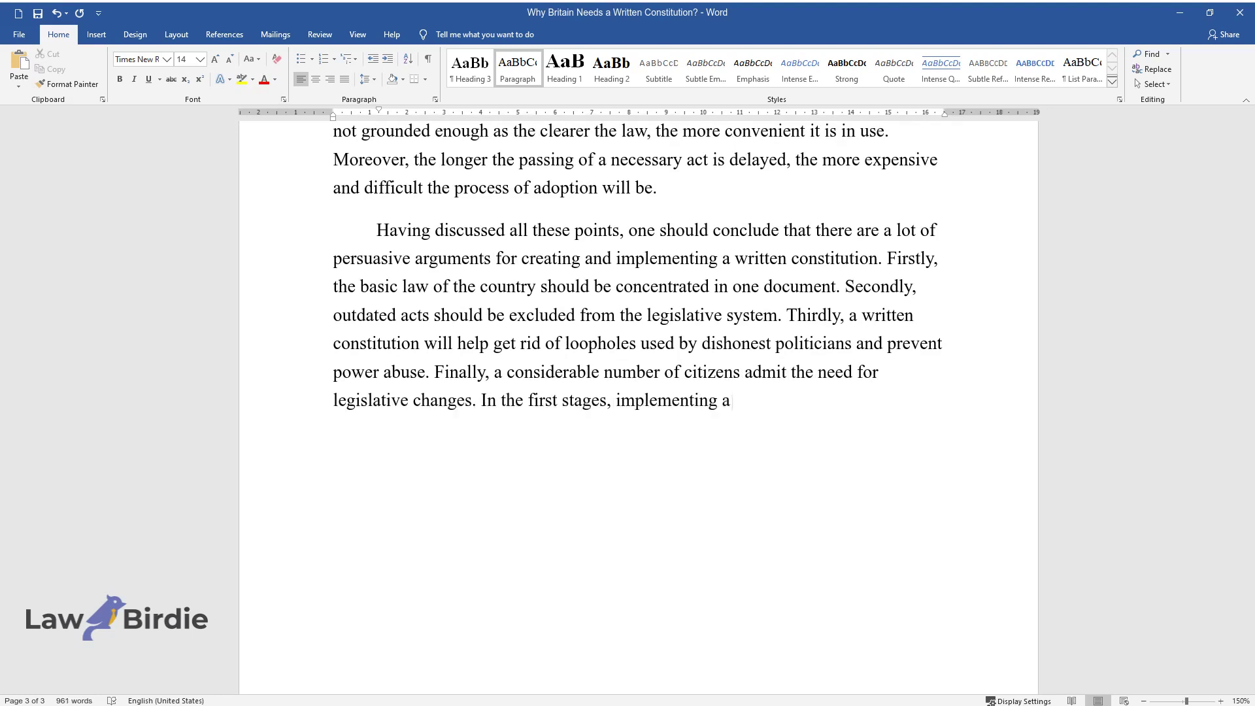
pyautogui.write(' written constitution may be costly for t')
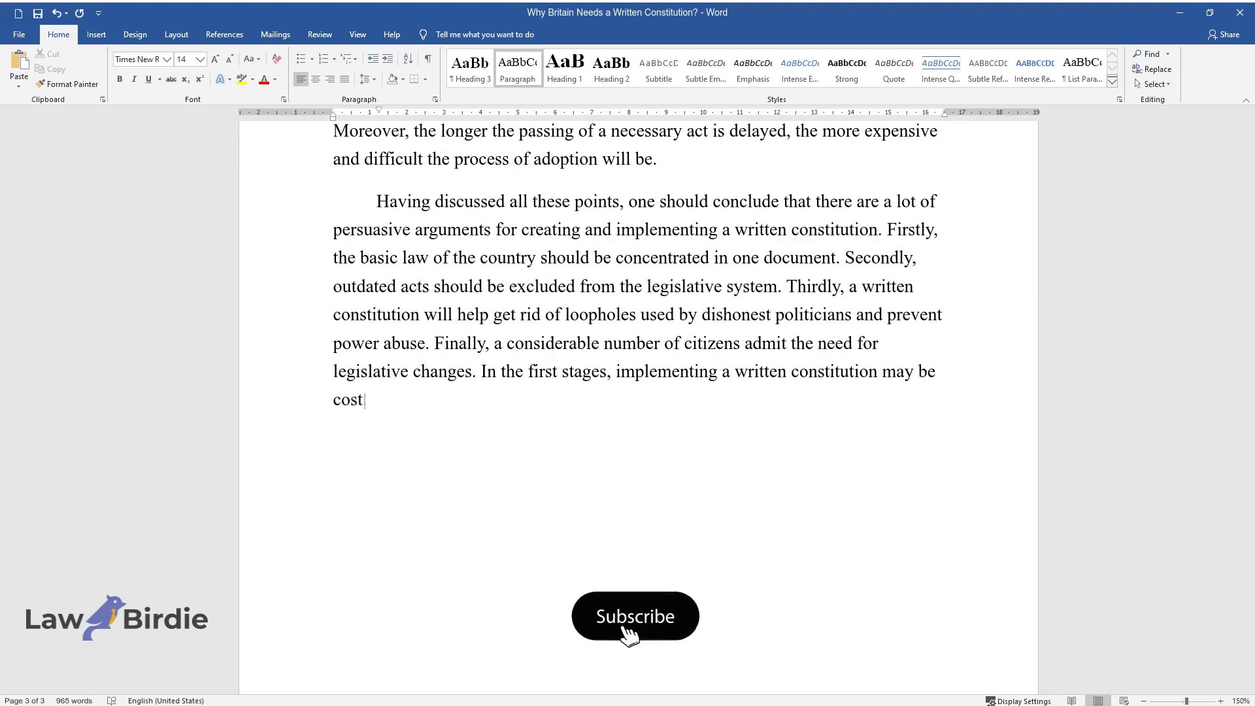
pyautogui.write('he budget, but all probab')
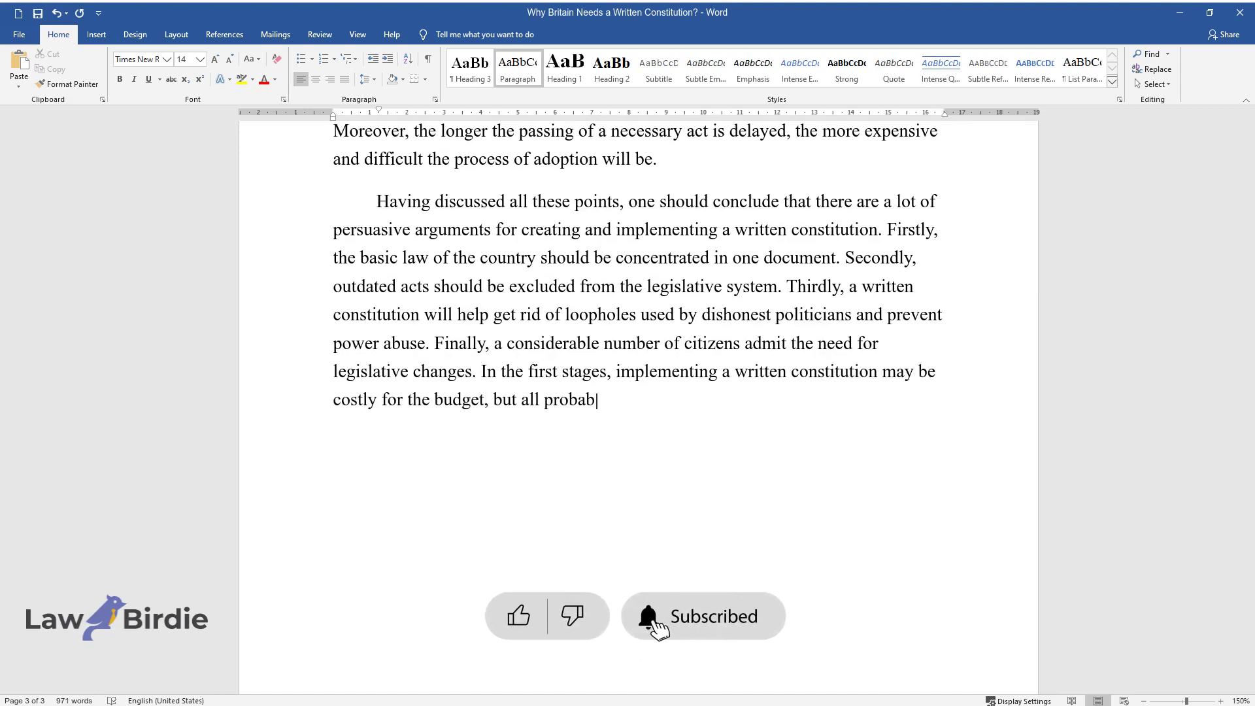
pyautogui.write('le expenses are justified by the d')
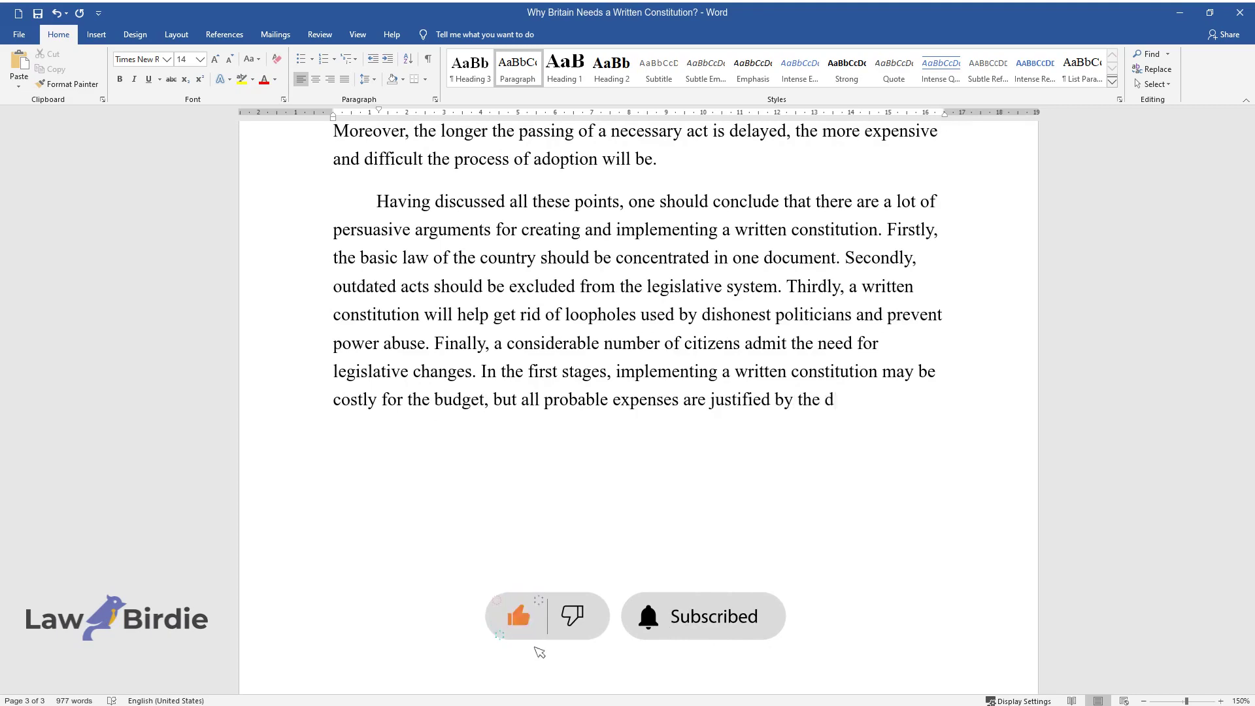
pyautogui.write("ocument's unquestionable advantag")
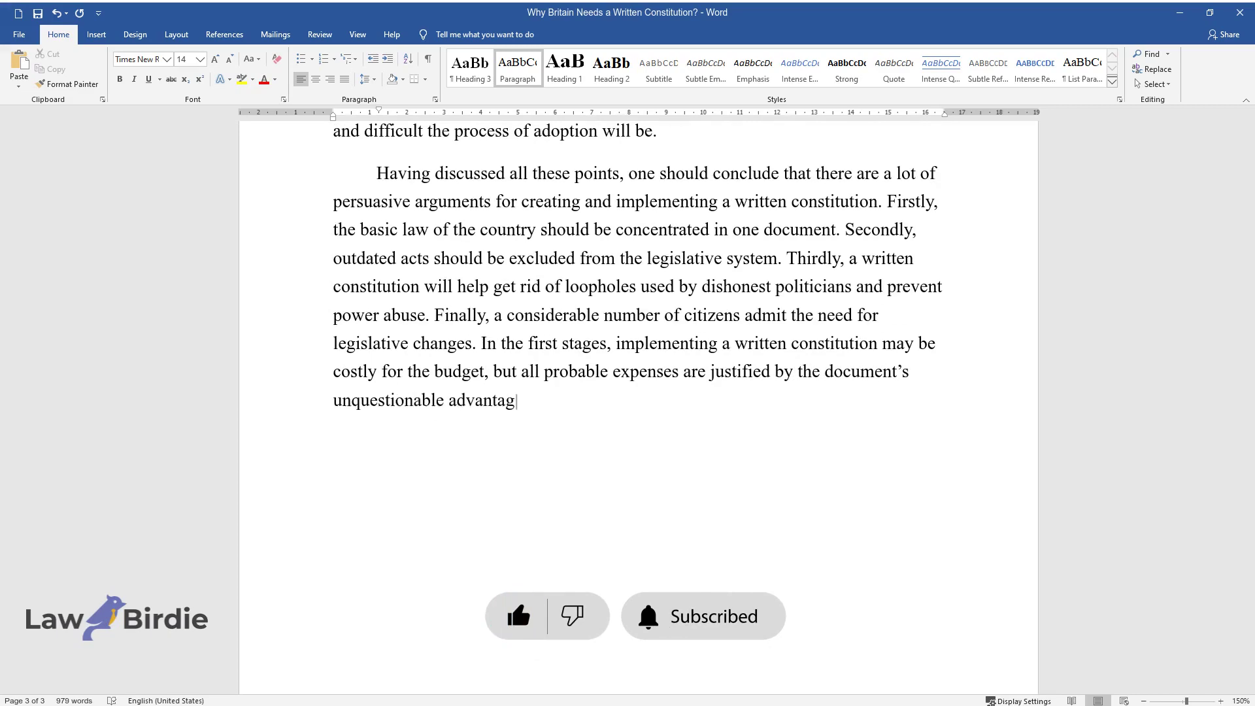